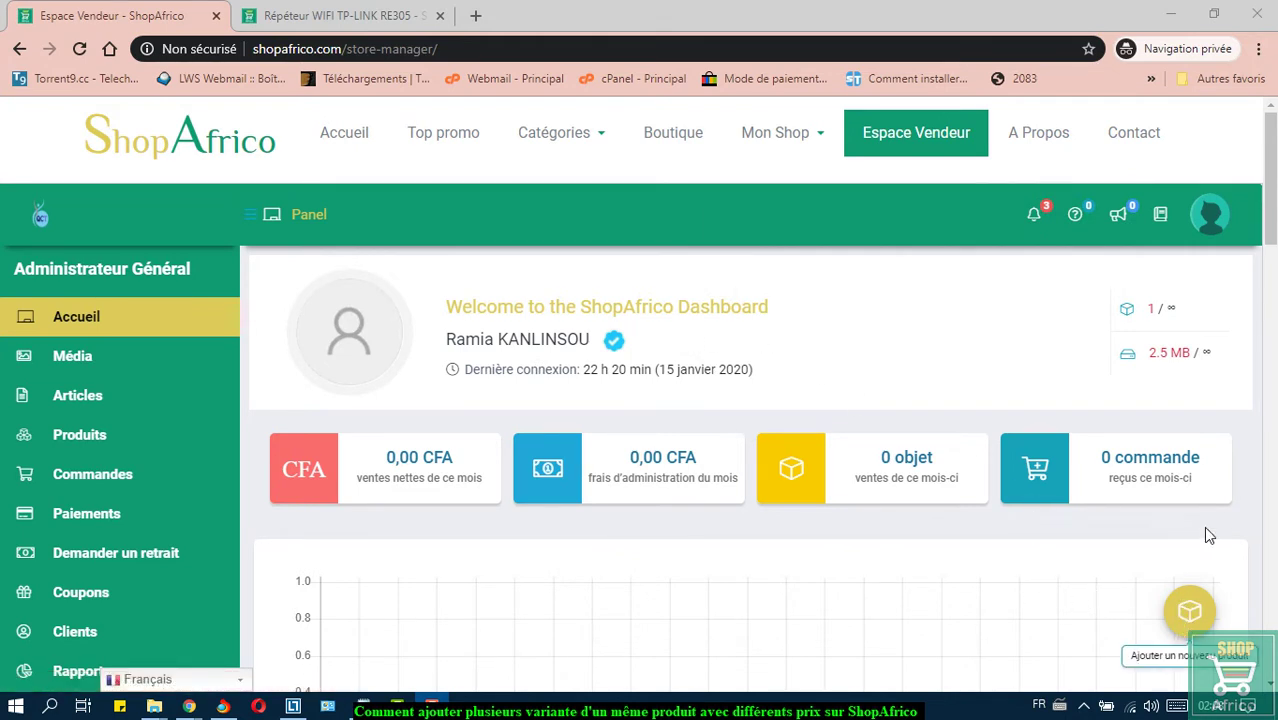
# Start adding a new product, set its type to Produit Variable and enable the Catalogue option.
pyautogui.click(1189, 613)
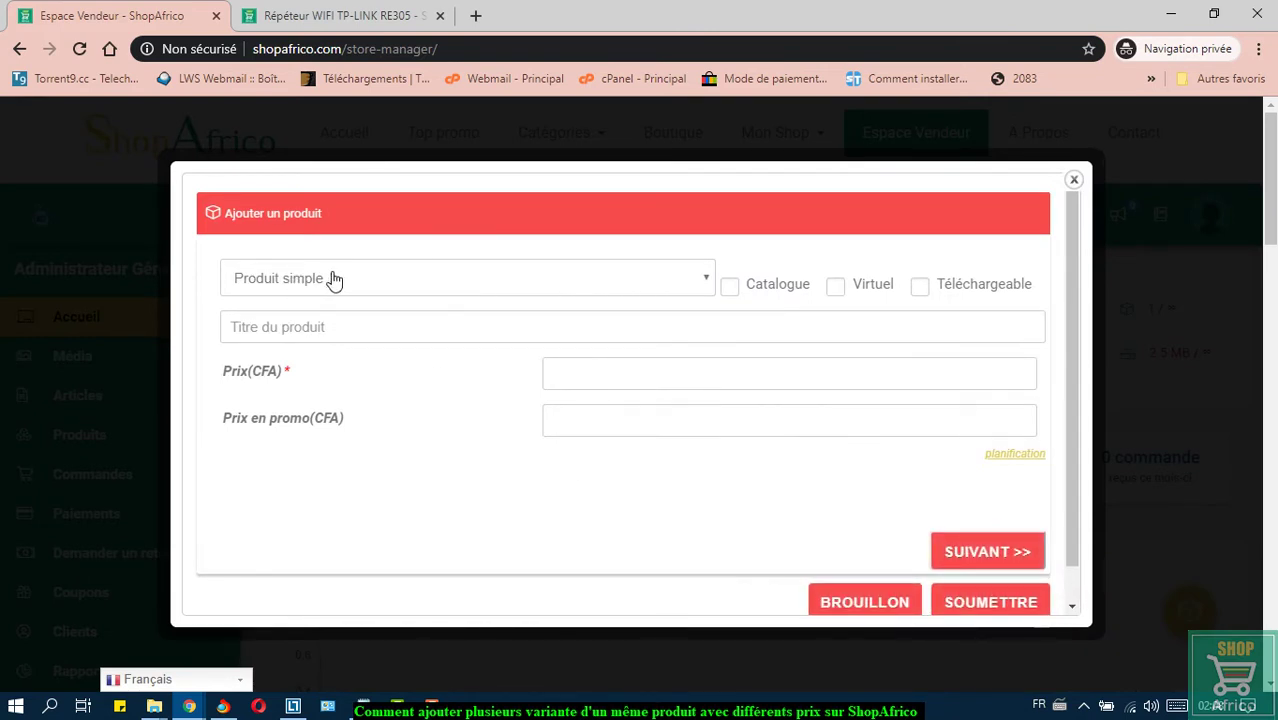
pyautogui.click(691, 286)
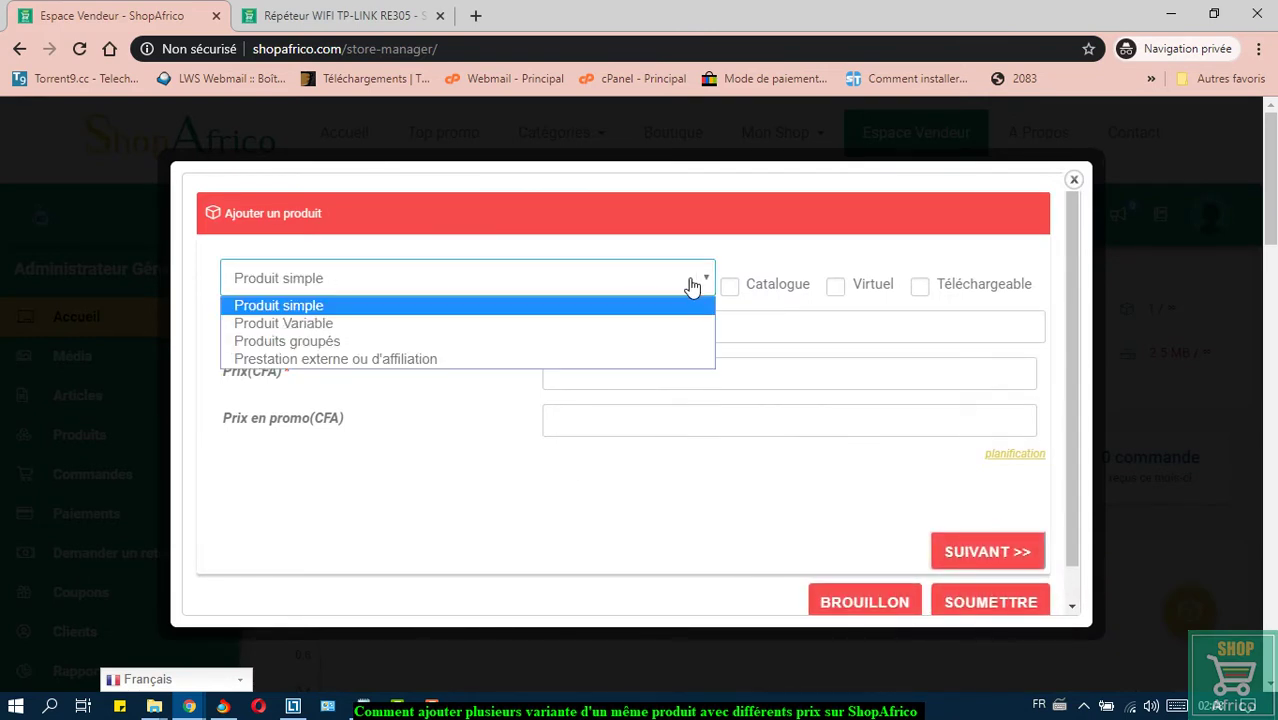
pyautogui.click(449, 323)
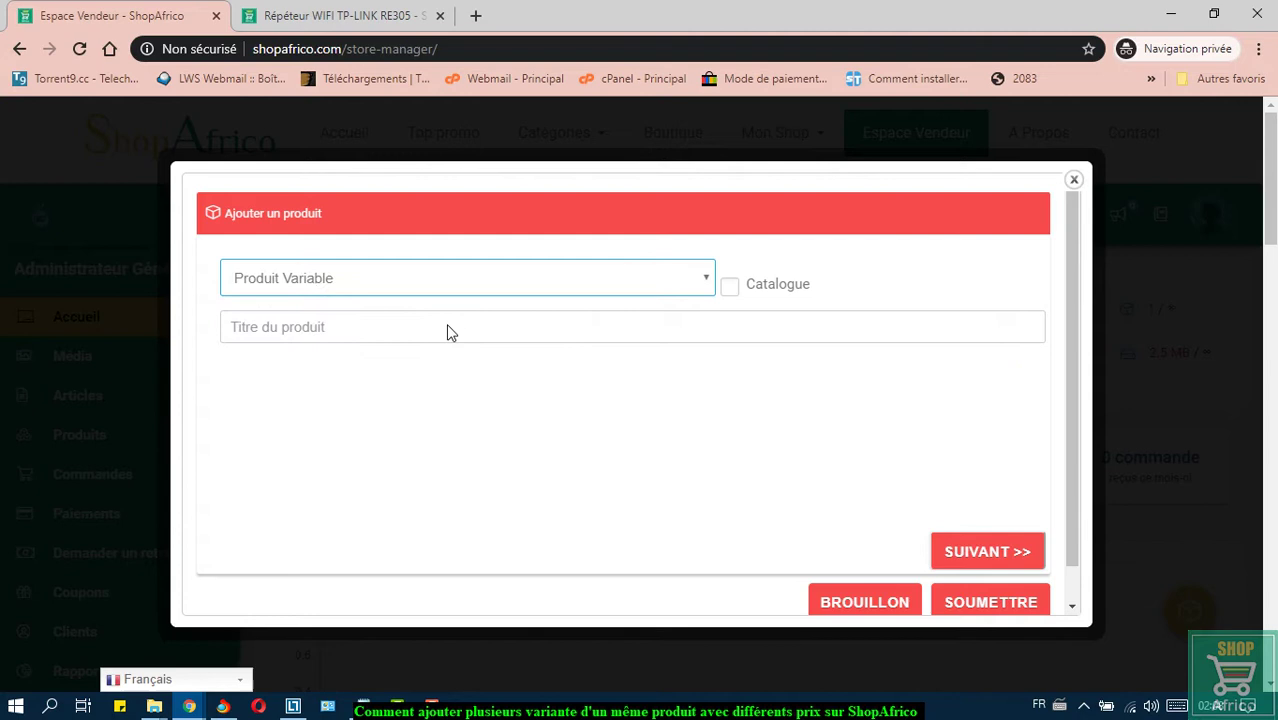
pyautogui.click(730, 292)
# Enter the Lacoste product's title and continue to the taxonomies.
pyautogui.click(627, 337)
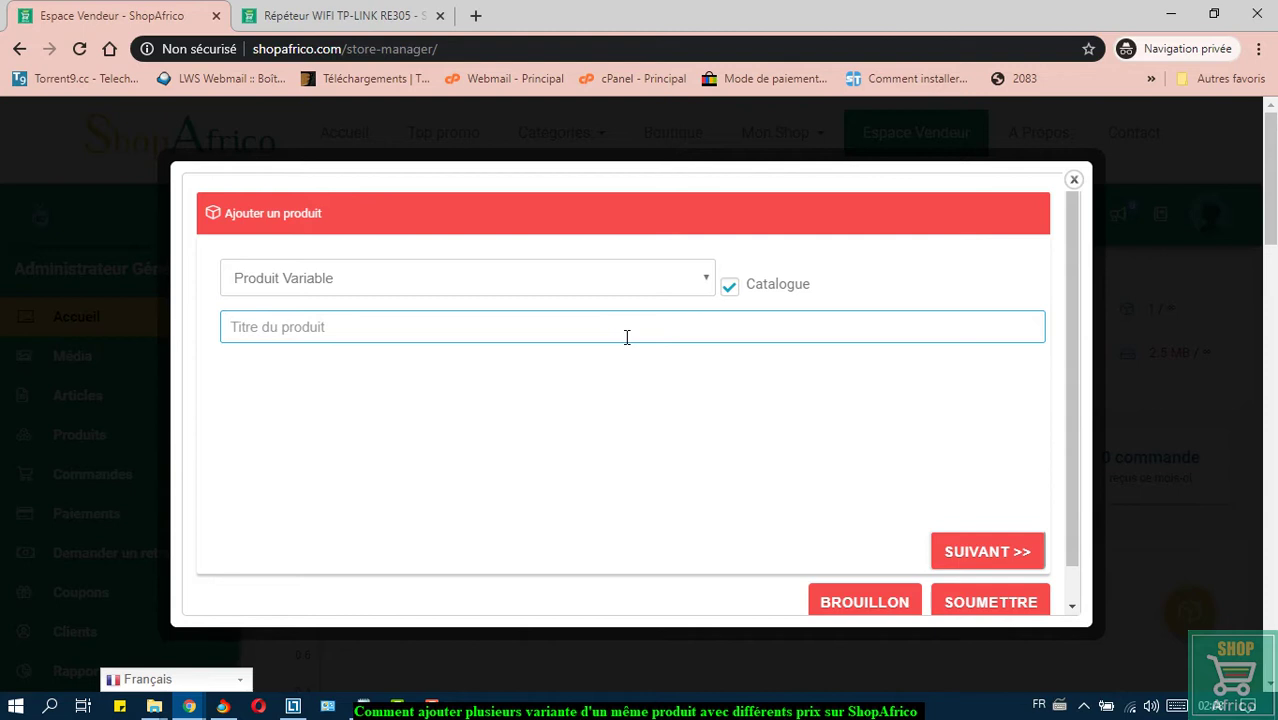
pyautogui.write('L')
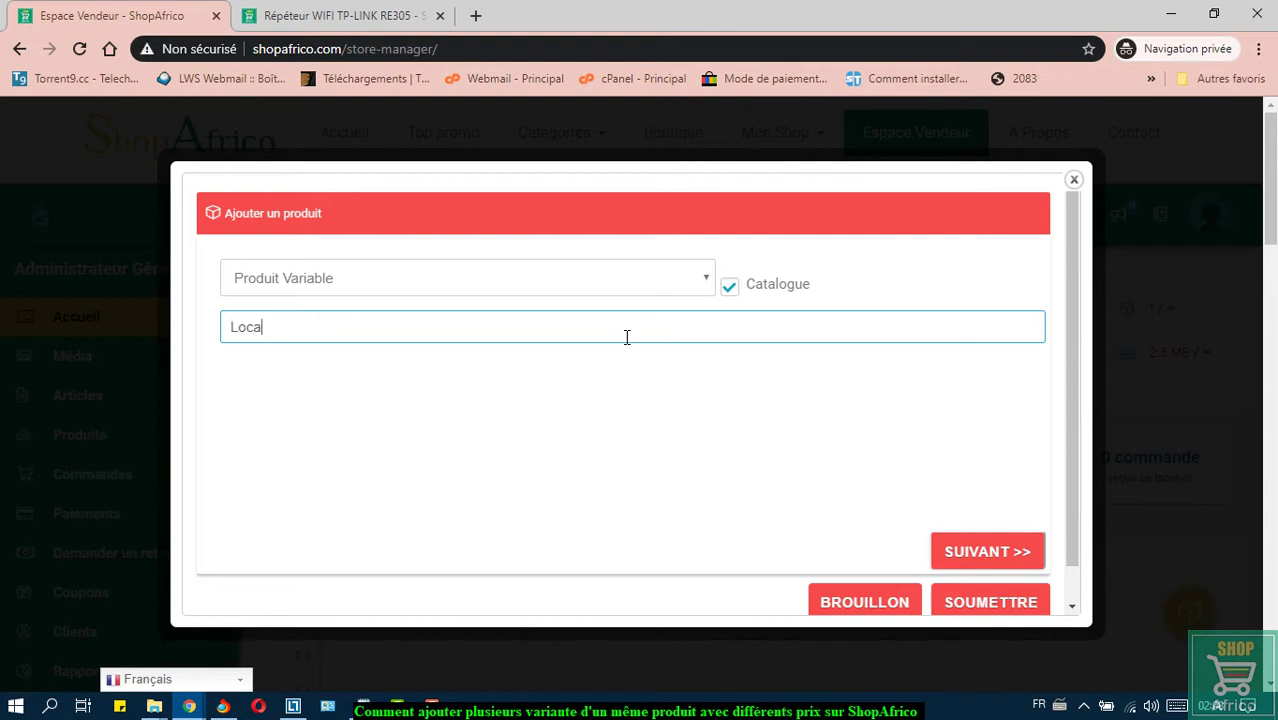
pyautogui.write('oca')
pyautogui.press('BackSpace')
pyautogui.write('oste')
pyautogui.click(995, 549)
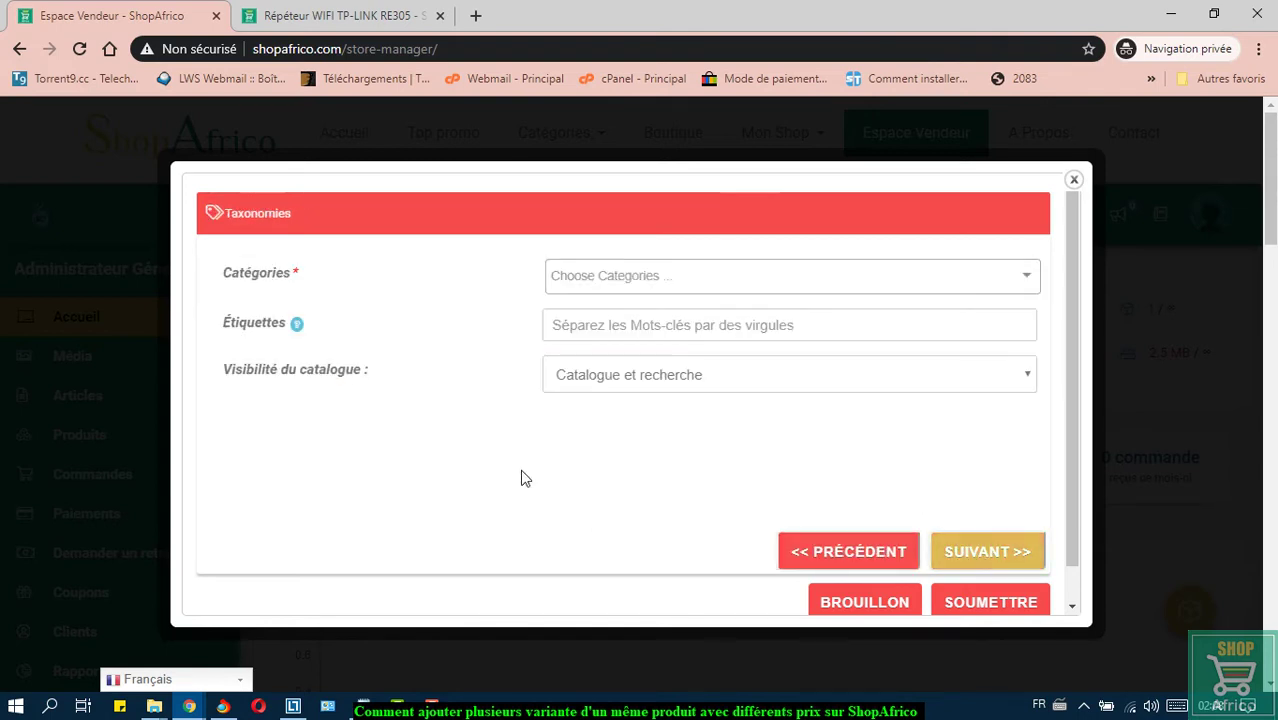
# Find the clothing categories with "vêtements" and assign the product to Vêtements et accessoires.
pyautogui.click(639, 280)
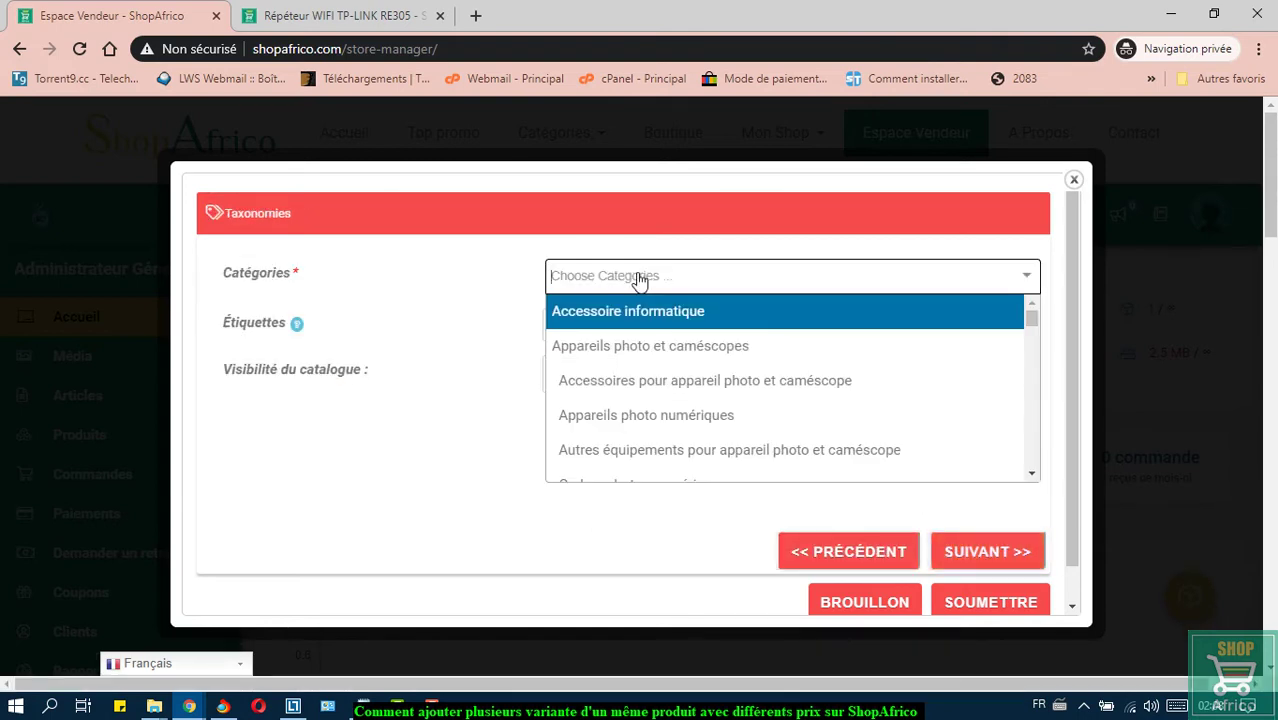
pyautogui.write('vêt')
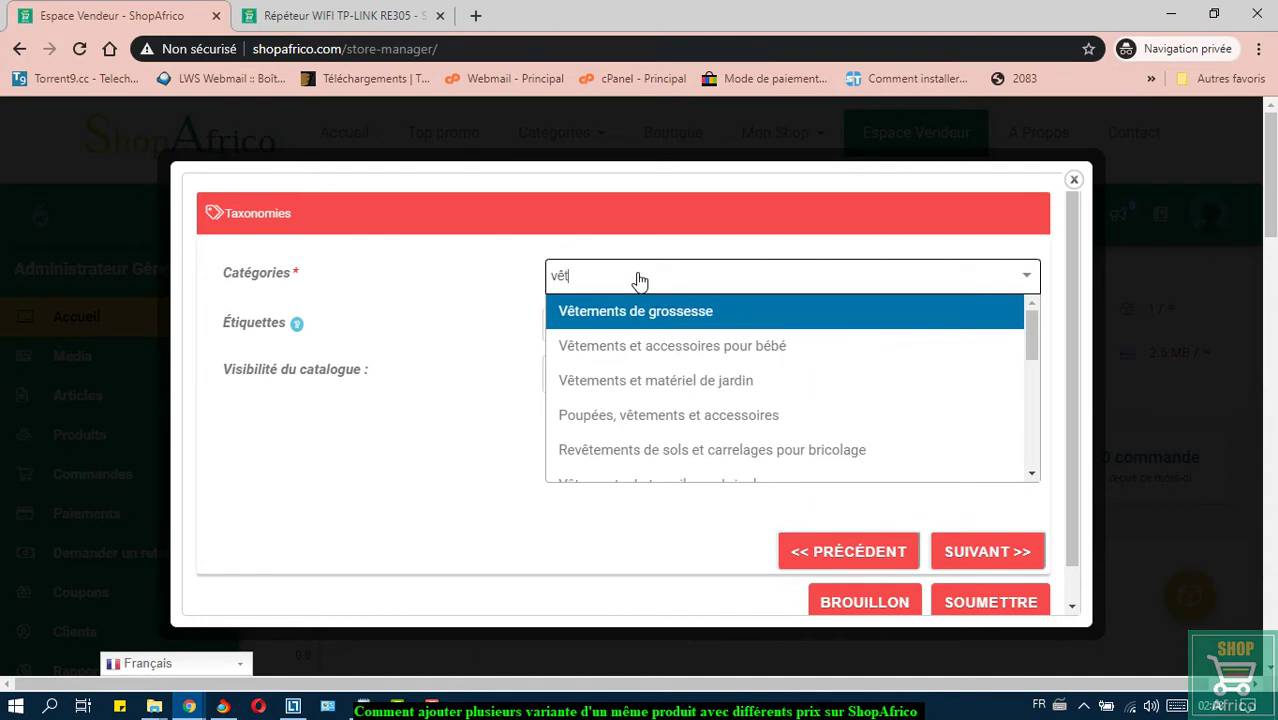
pyautogui.write('ements')
pyautogui.scroll(-2, 736, 442)
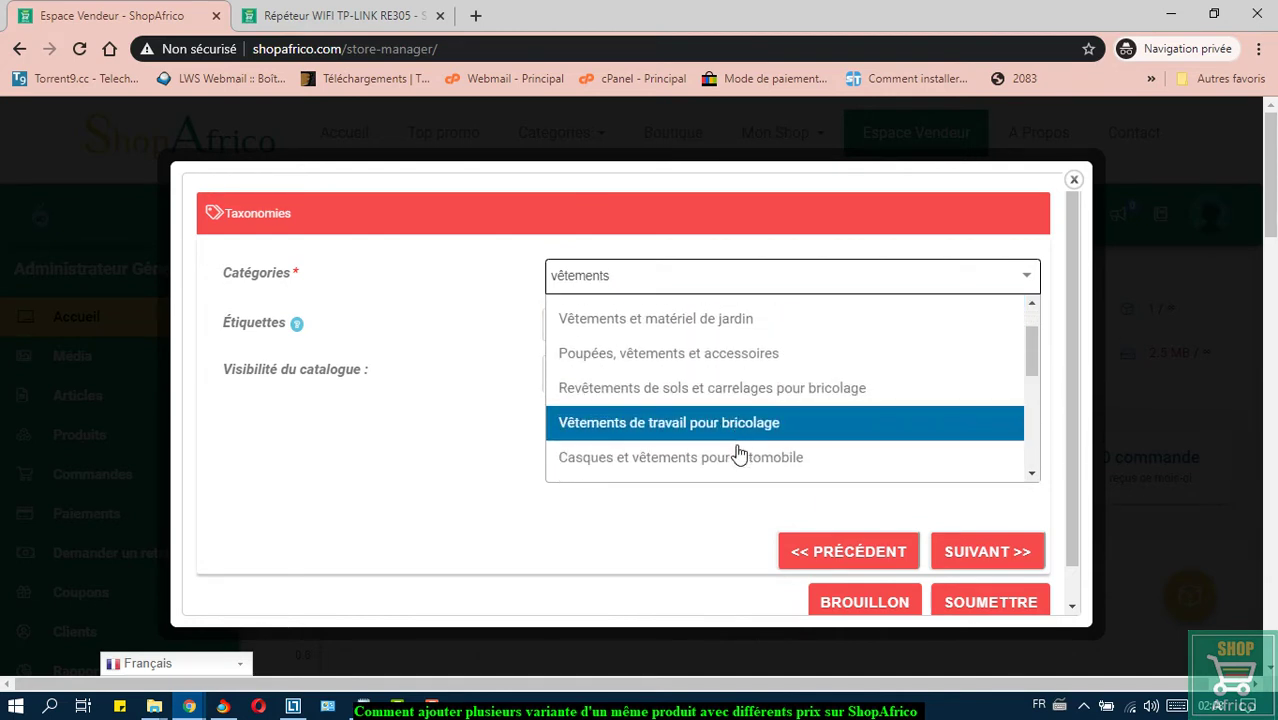
pyautogui.scroll(-1, 736, 455)
pyautogui.click(736, 436)
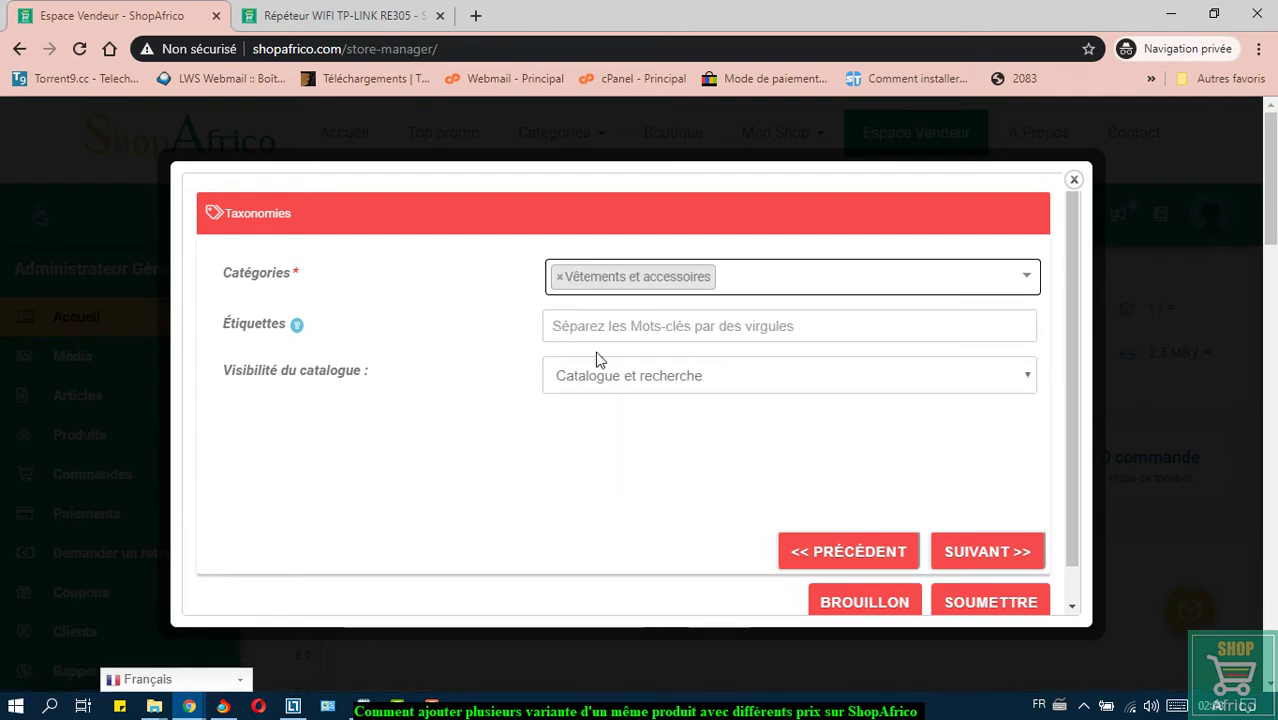
# Enter the product tags "lacoste, habit" and continue to the image gallery.
pyautogui.click(597, 314)
pyautogui.write('l')
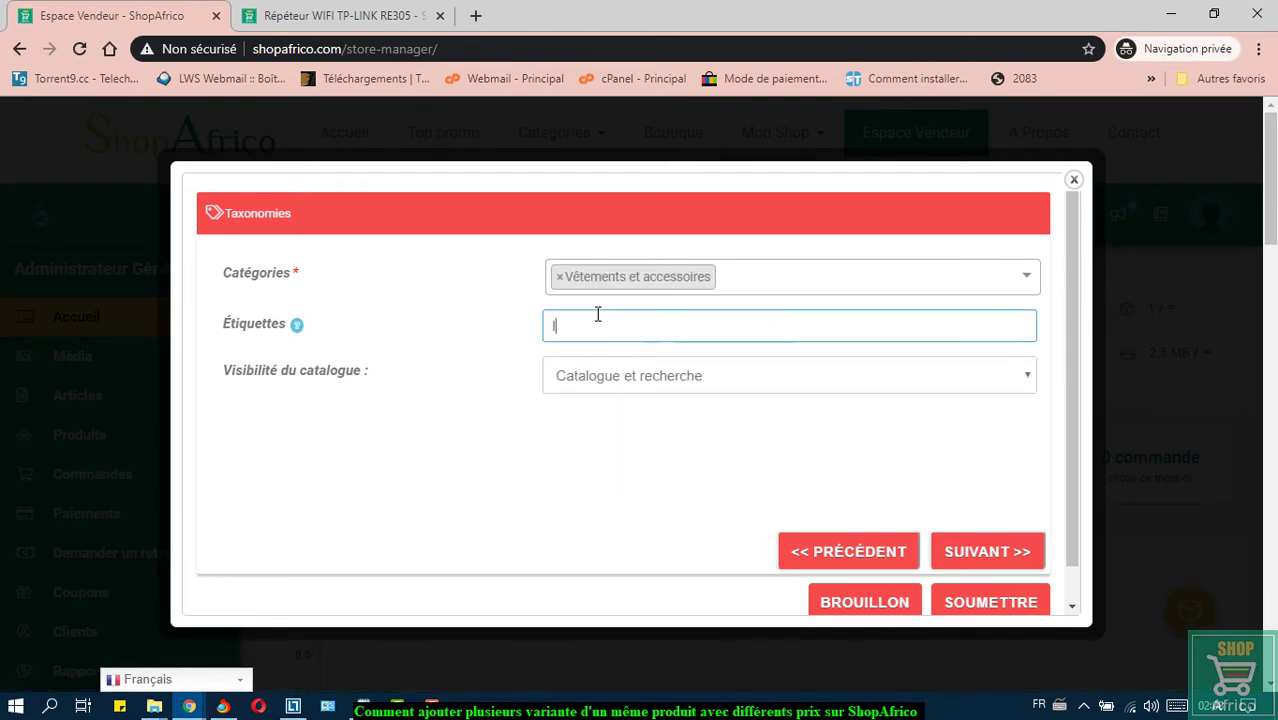
pyautogui.write('acoste, habit')
pyautogui.click(979, 548)
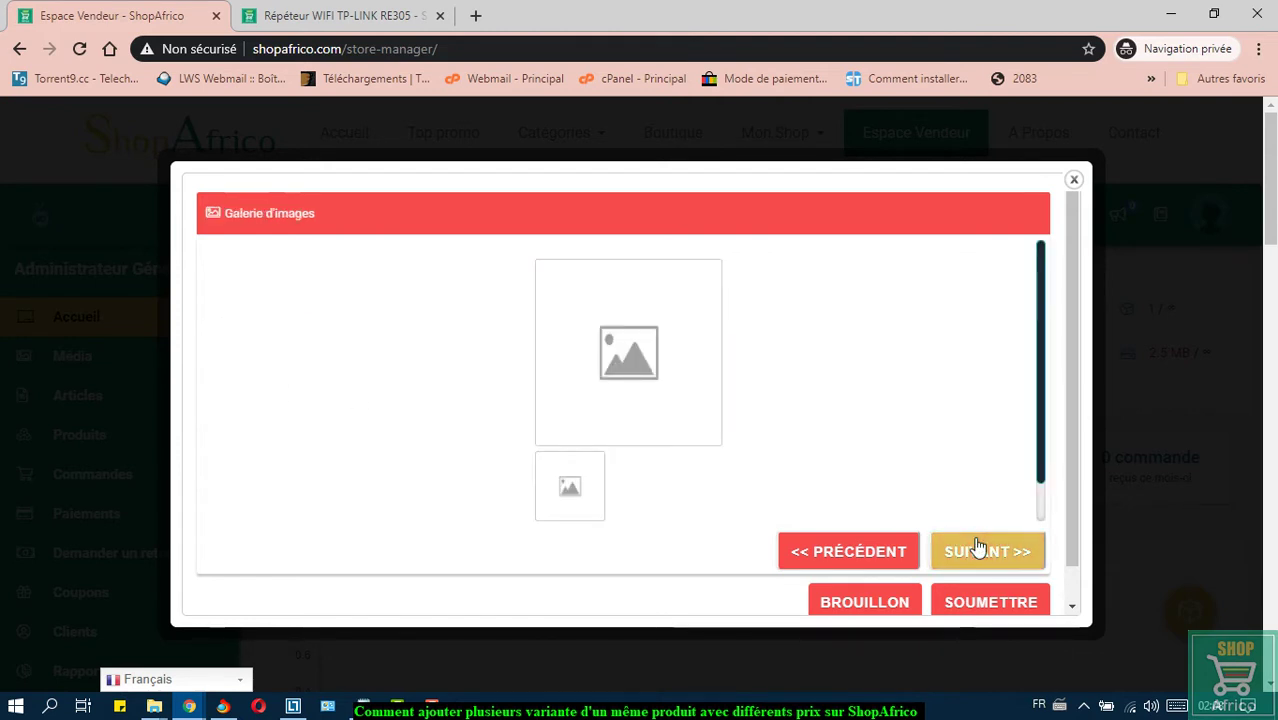
# Set the white polo image lacoste-blanc.jpg from the media library as the main product image and continue to the content.
pyautogui.click(608, 335)
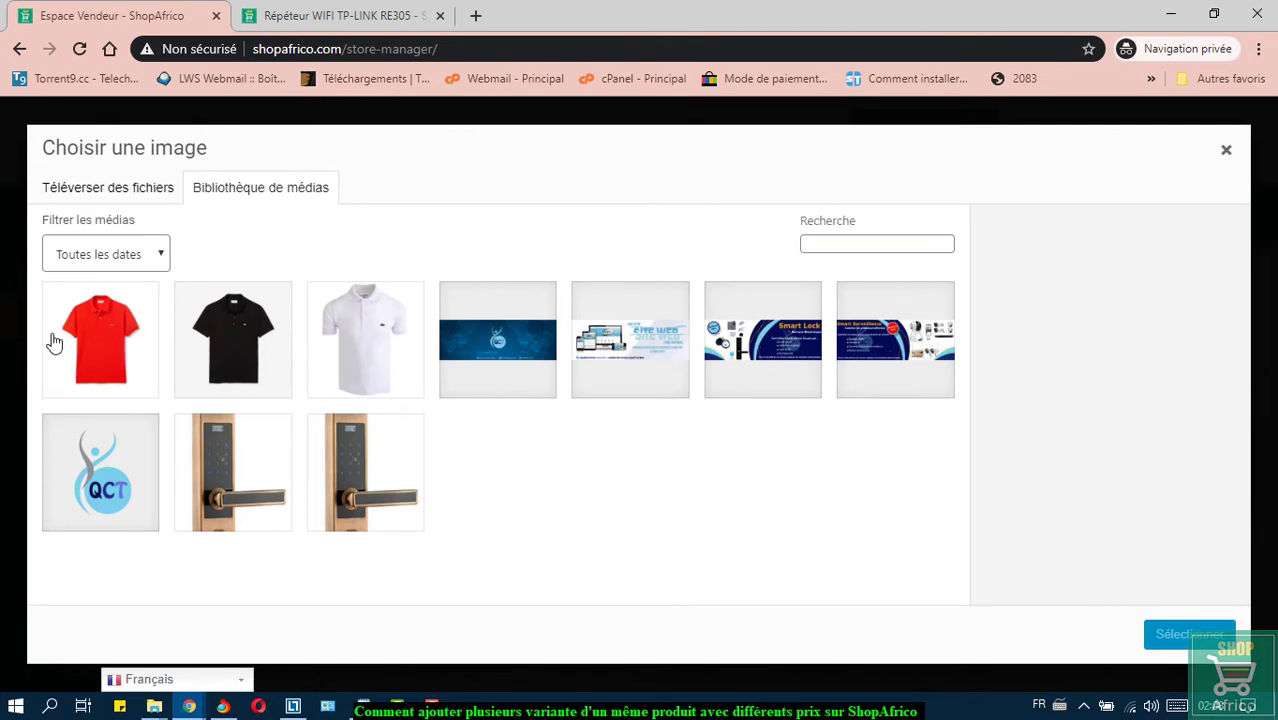
pyautogui.click(362, 340)
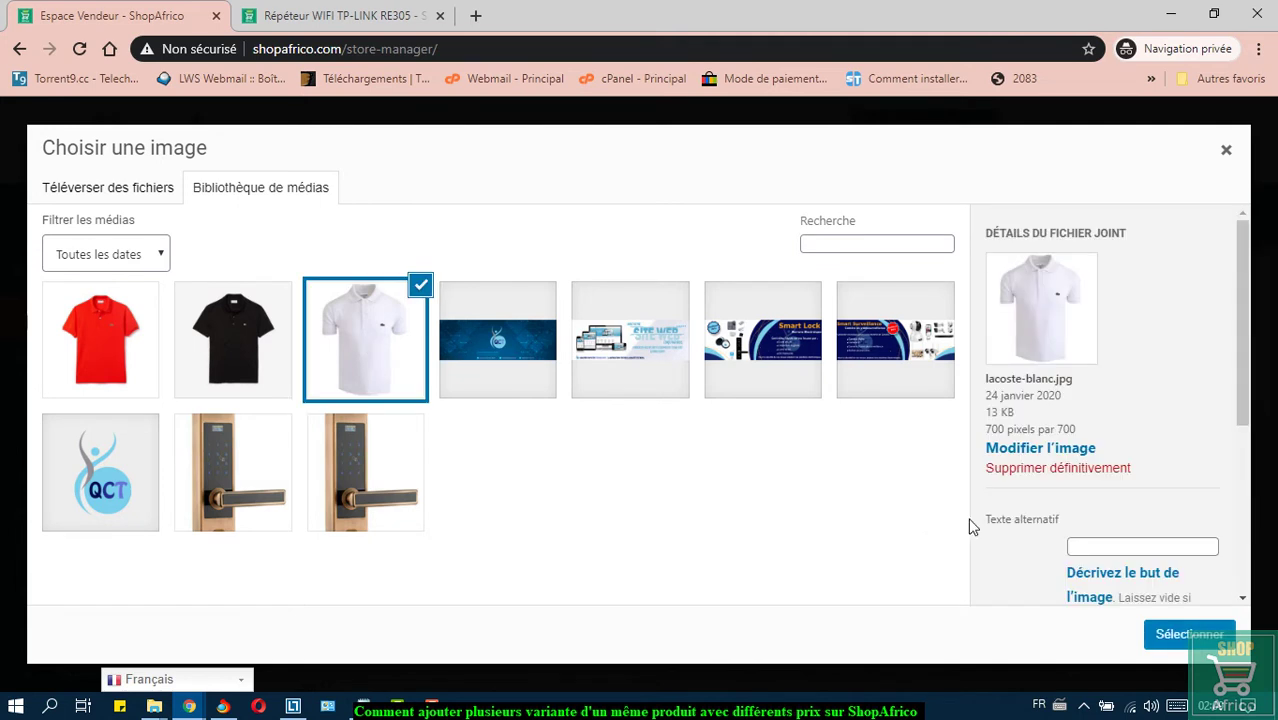
pyautogui.click(1195, 636)
pyautogui.click(987, 553)
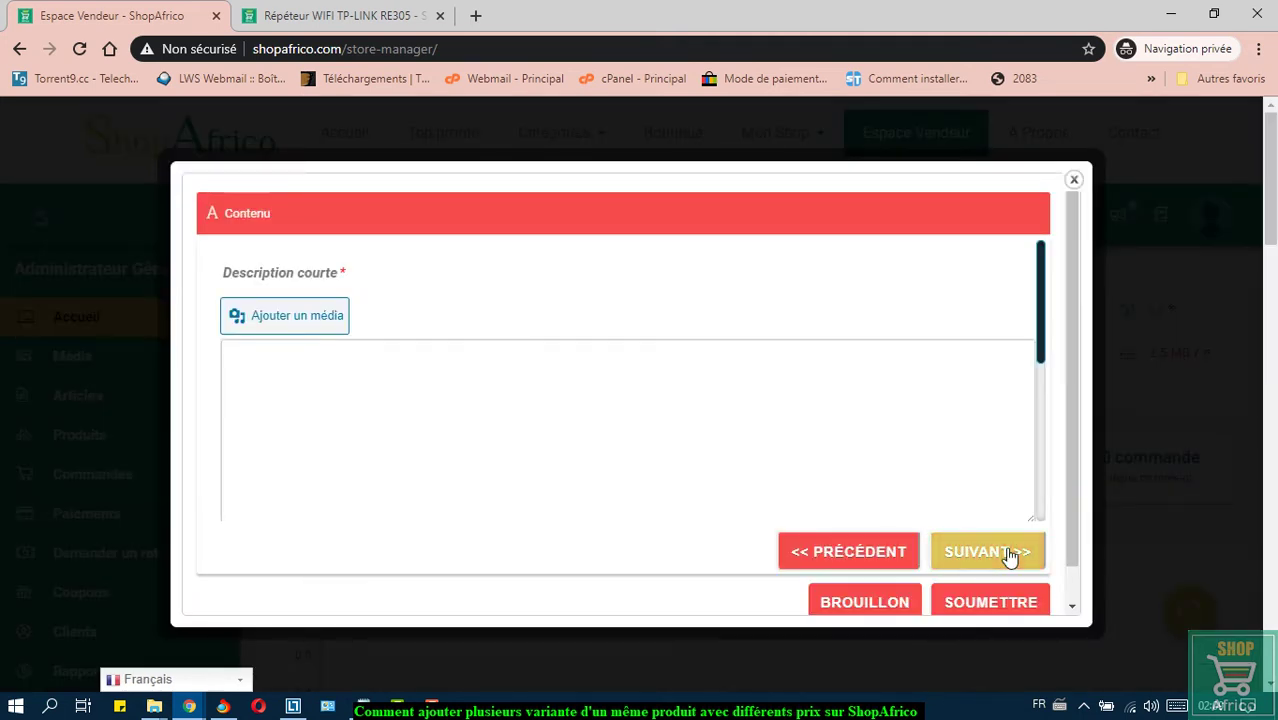
# Enter "lacoste en coton" as both the short and the long description, and continue to the catalogue mode.
pyautogui.click(626, 473)
pyautogui.write('l')
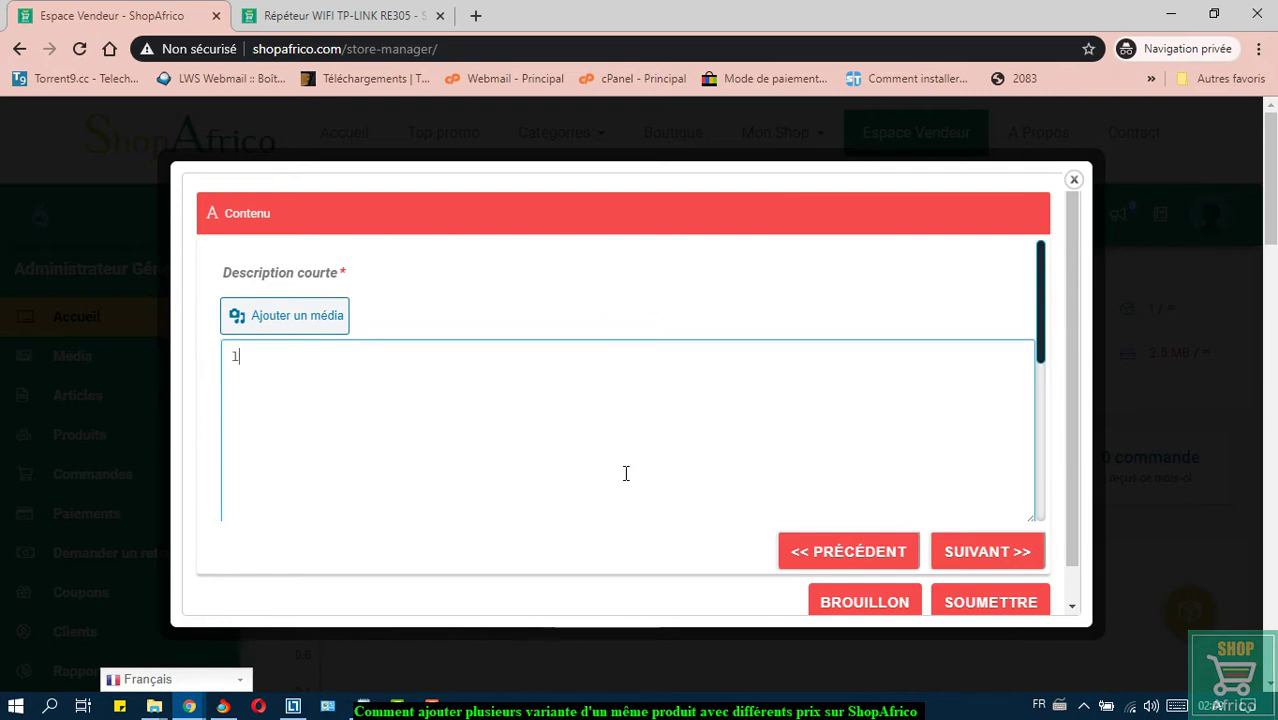
pyautogui.write('acoste en coton')
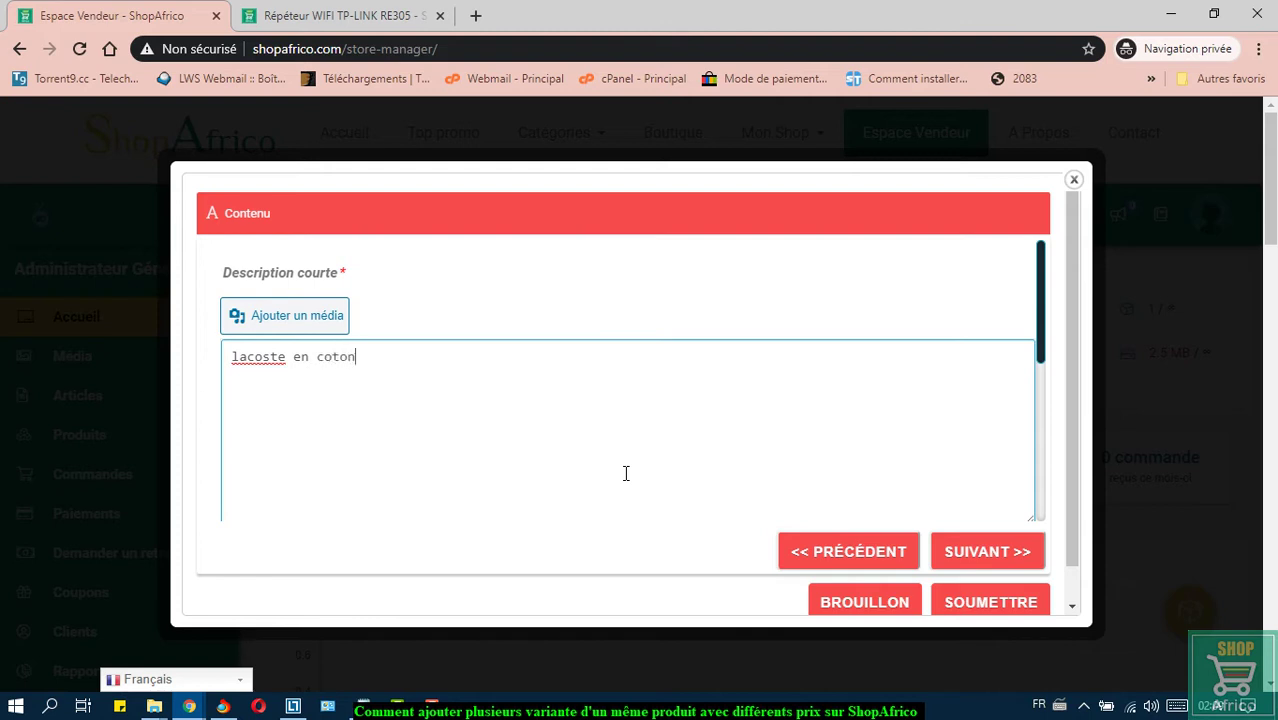
pyautogui.scroll(-3, 496, 474)
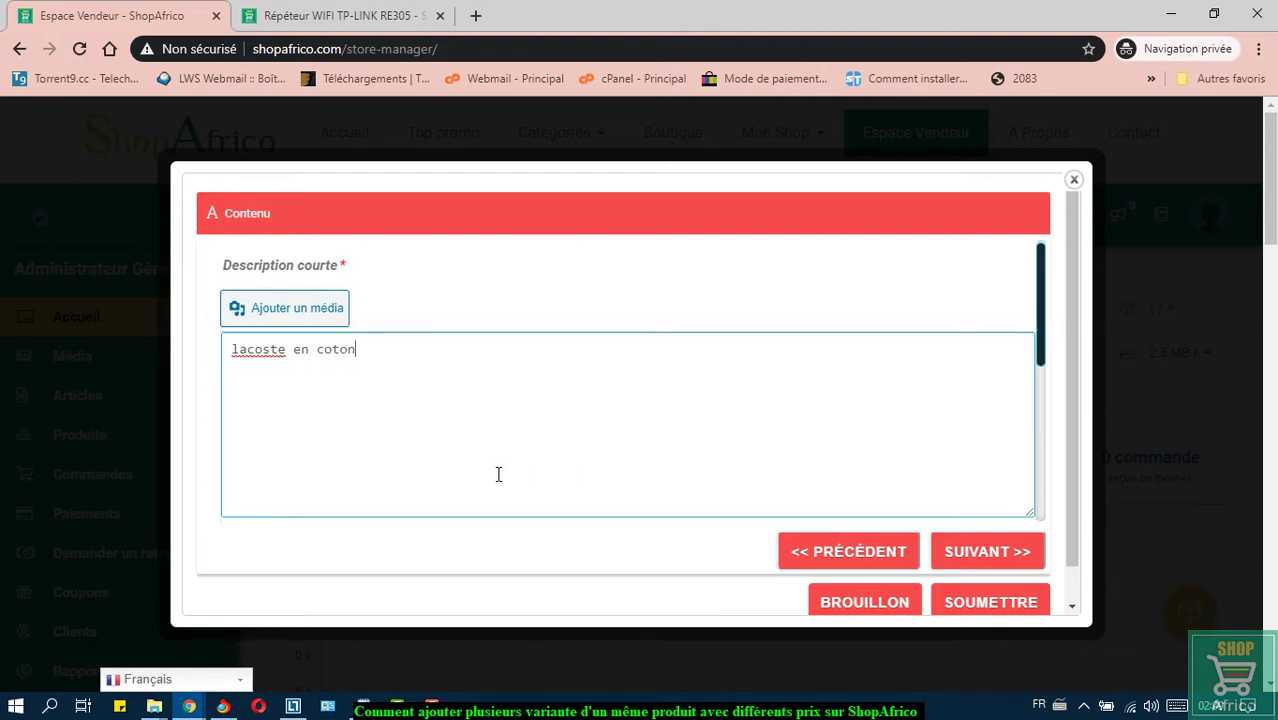
pyautogui.click(442, 457)
pyautogui.write('laco')
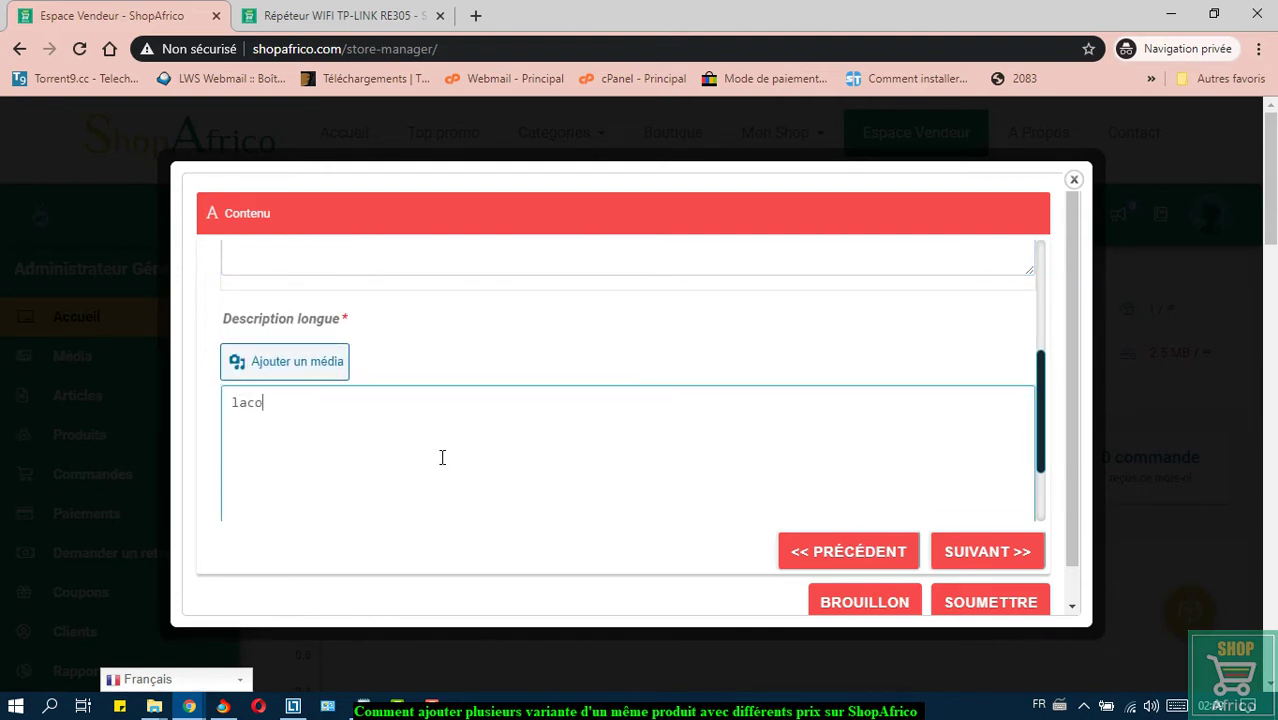
pyautogui.write('ste en coton')
pyautogui.click(972, 562)
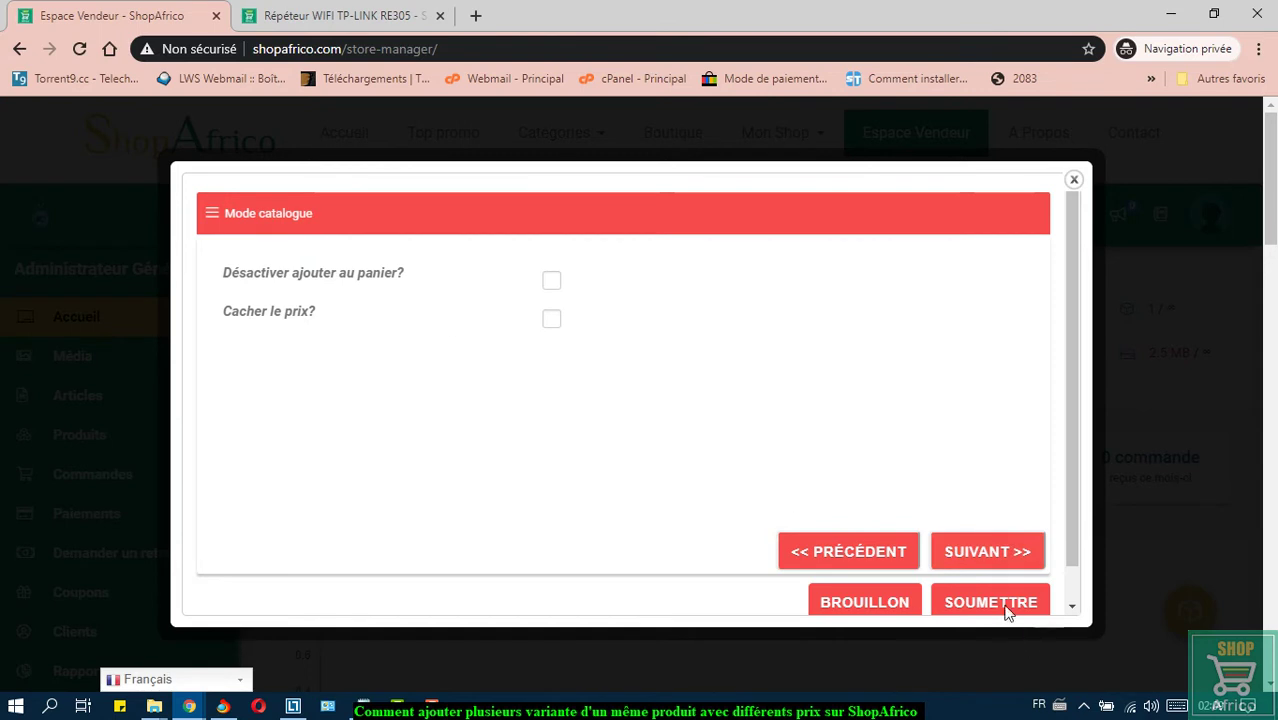
# Leave the catalogue mode options disabled, keep the stock status at En stock, and continue to the delivery settings.
pyautogui.click(976, 558)
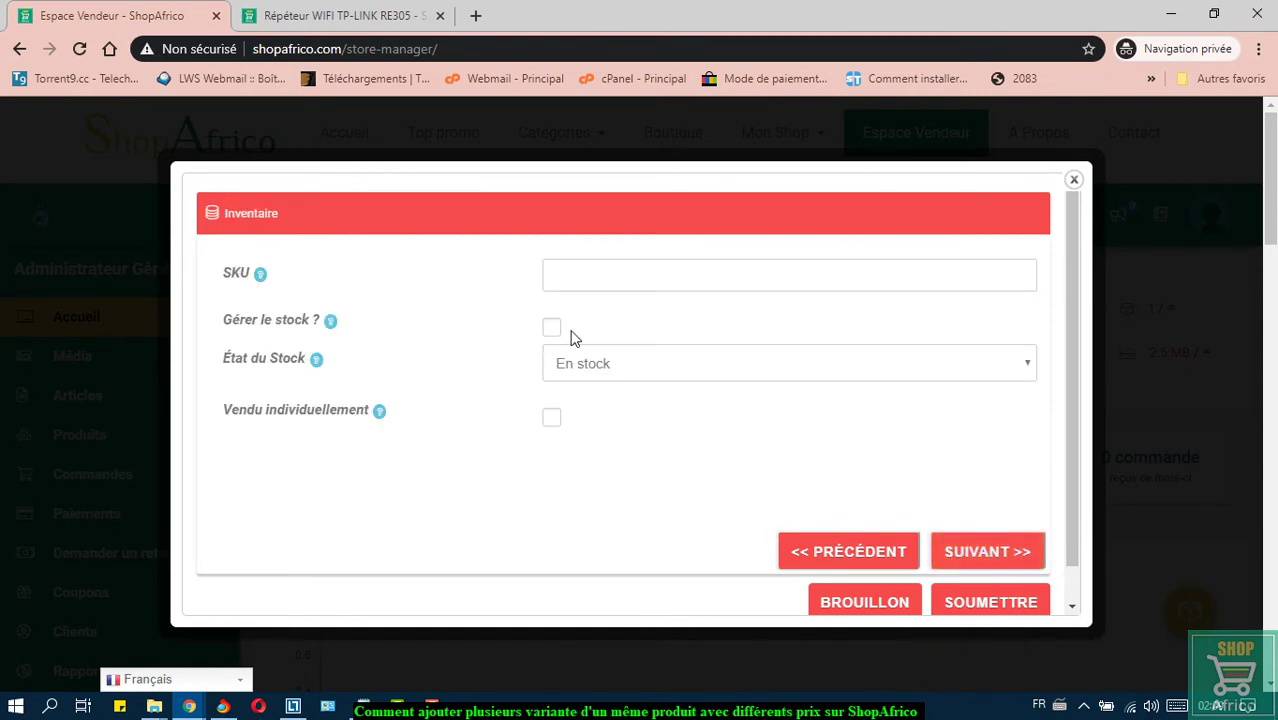
pyautogui.click(652, 371)
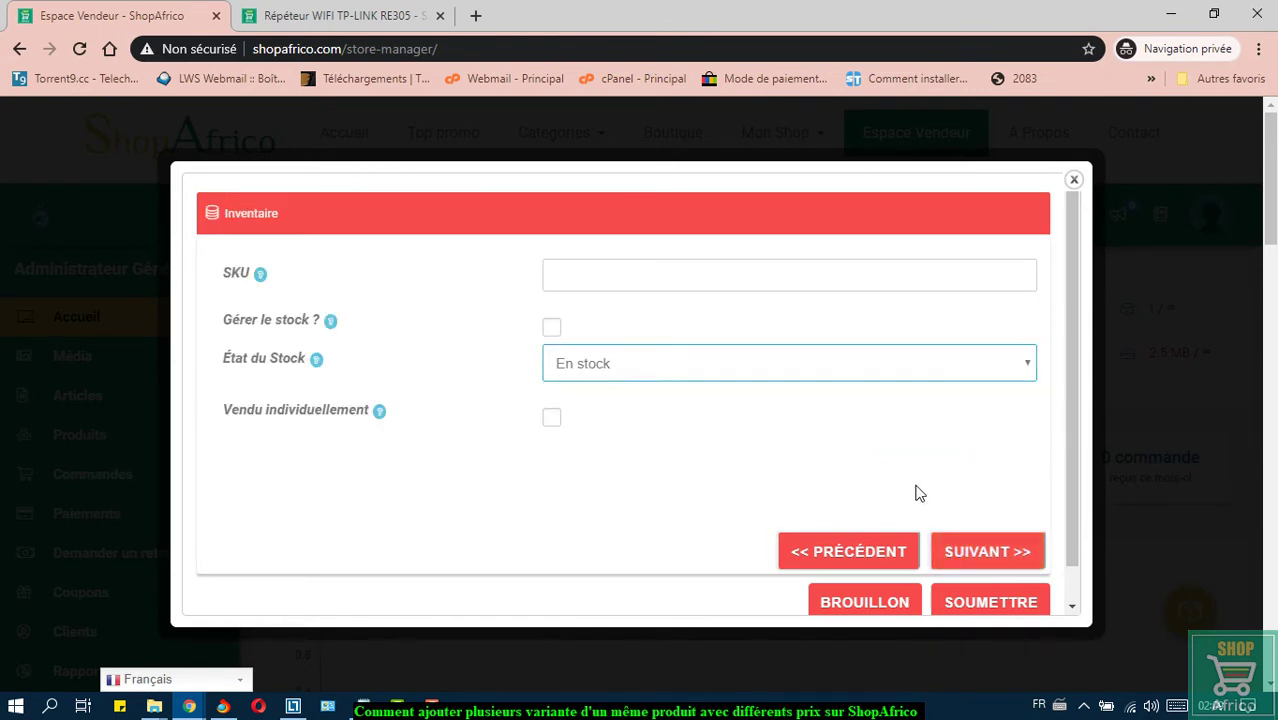
pyautogui.click(1002, 553)
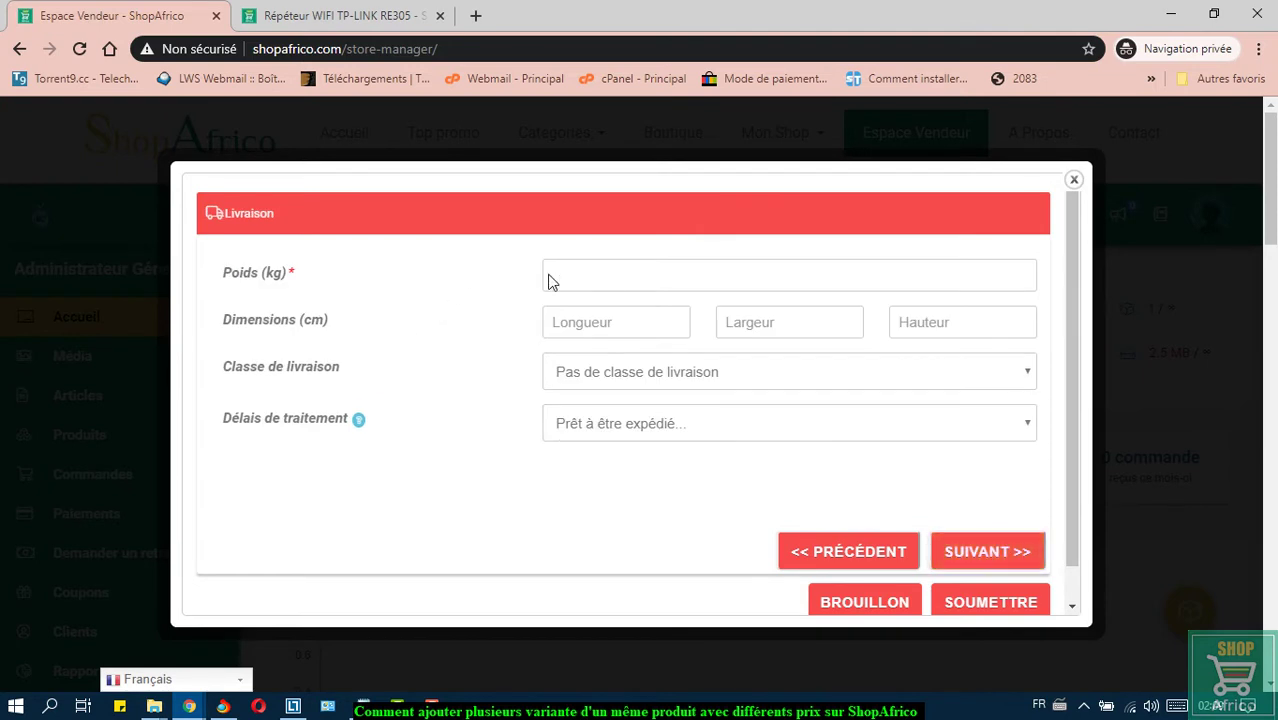
# Set the product weight to 0.5 kg, keep the processing time at Prêt à être expédié, and continue to the tax settings.
pyautogui.click(605, 276)
pyautogui.write('0.5')
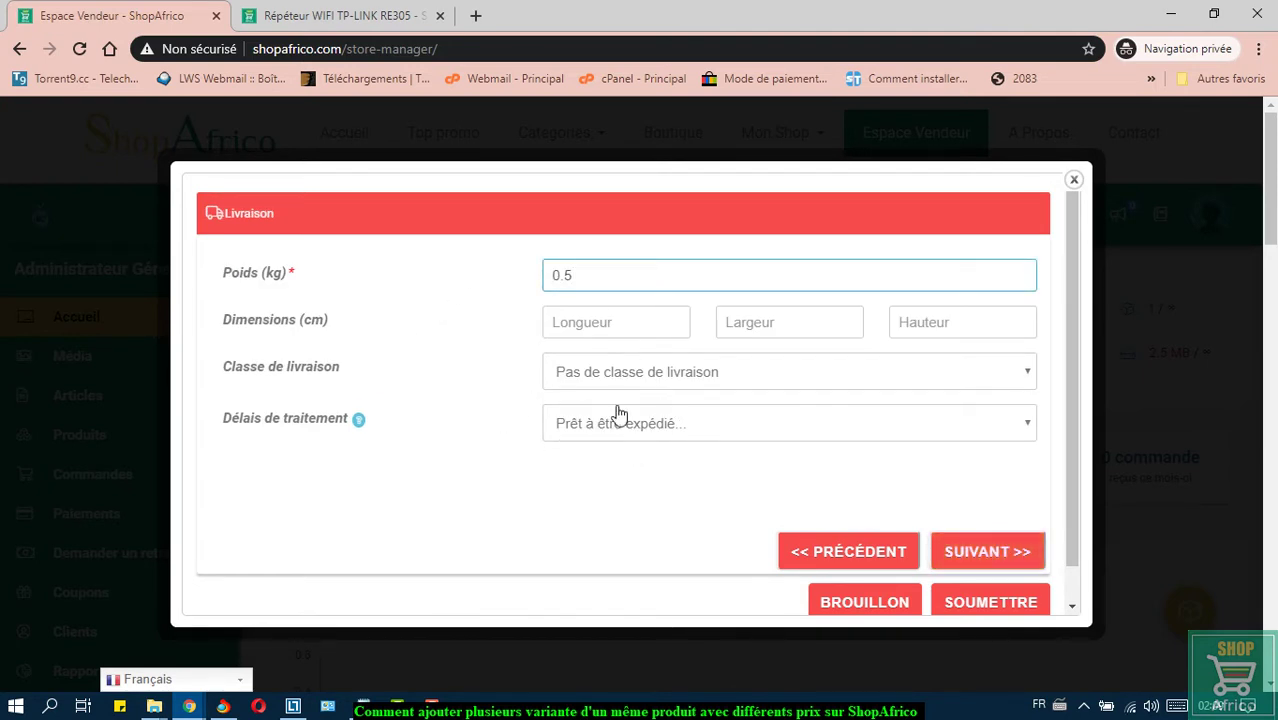
pyautogui.click(651, 437)
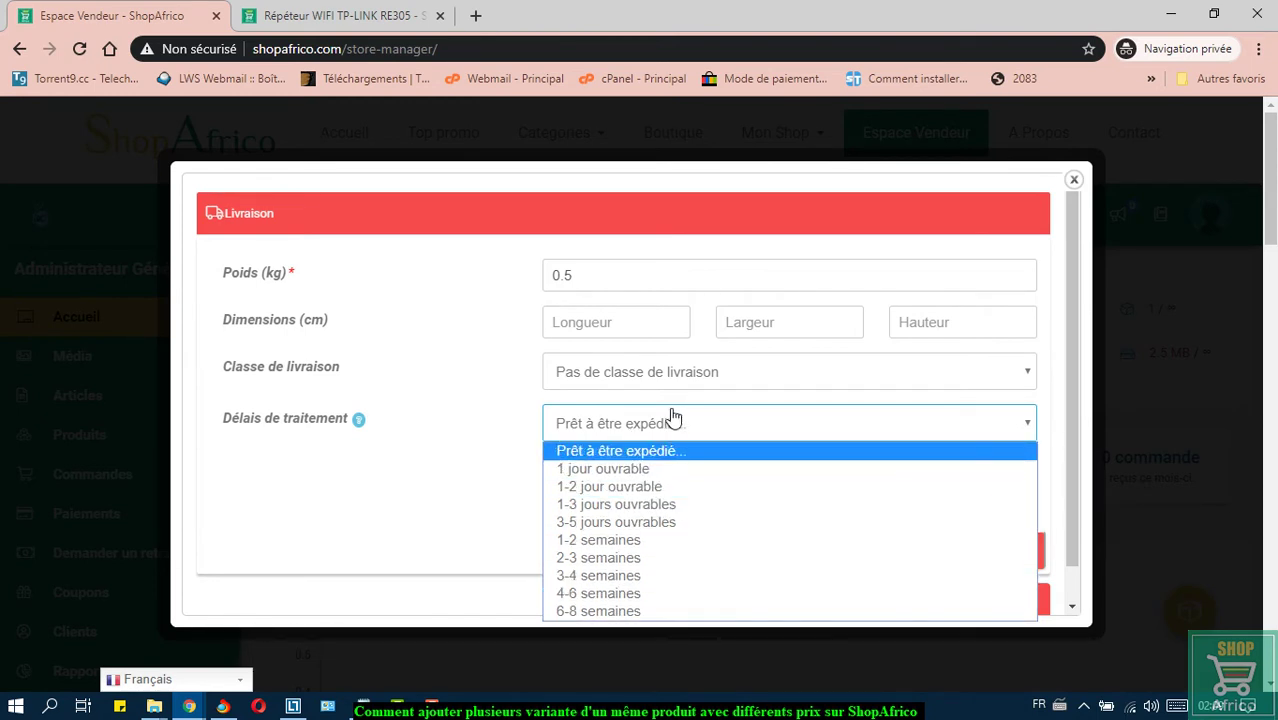
pyautogui.click(670, 418)
pyautogui.click(1006, 554)
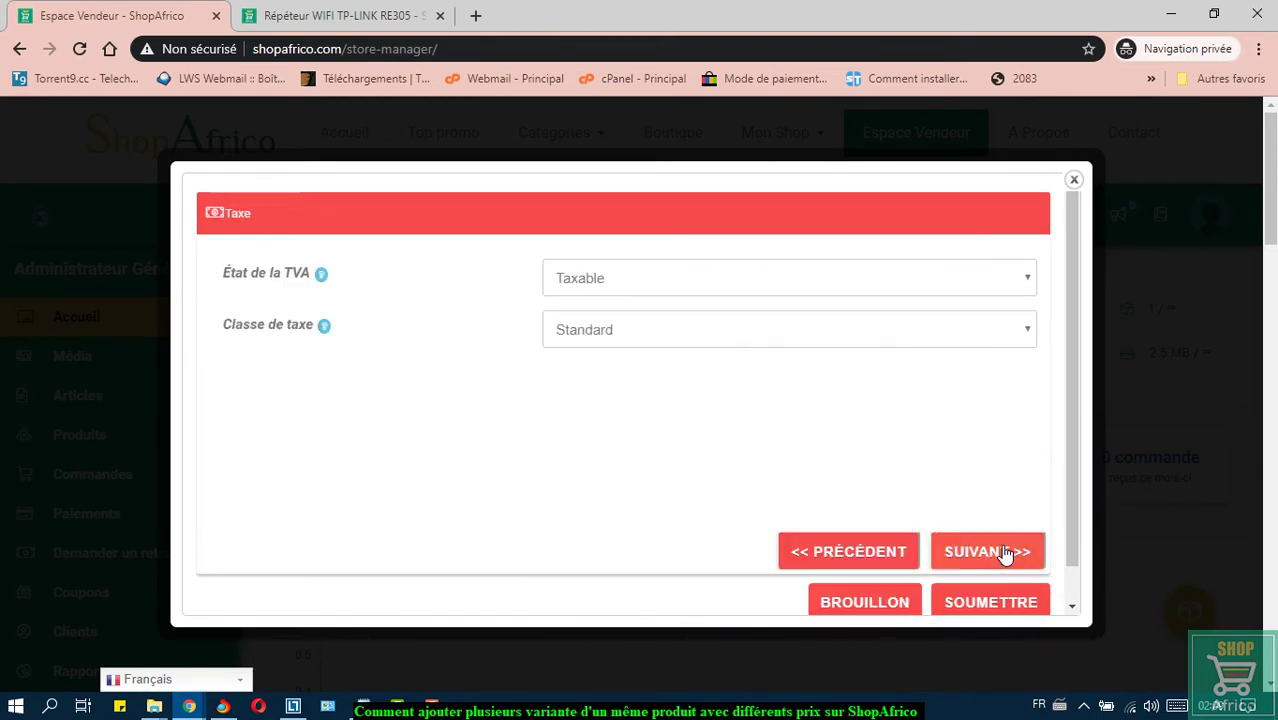
# Set the product's VAT status to Aucun and continue to the attributes.
pyautogui.click(766, 286)
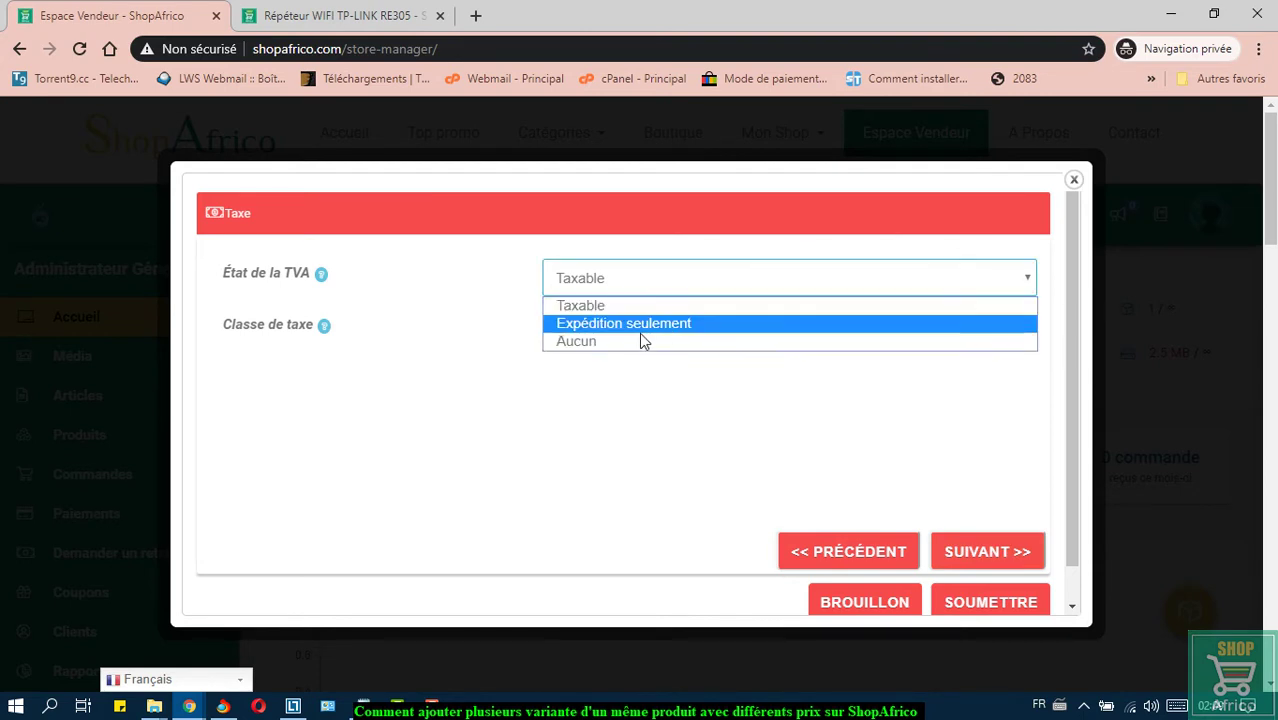
pyautogui.click(639, 338)
pyautogui.click(978, 566)
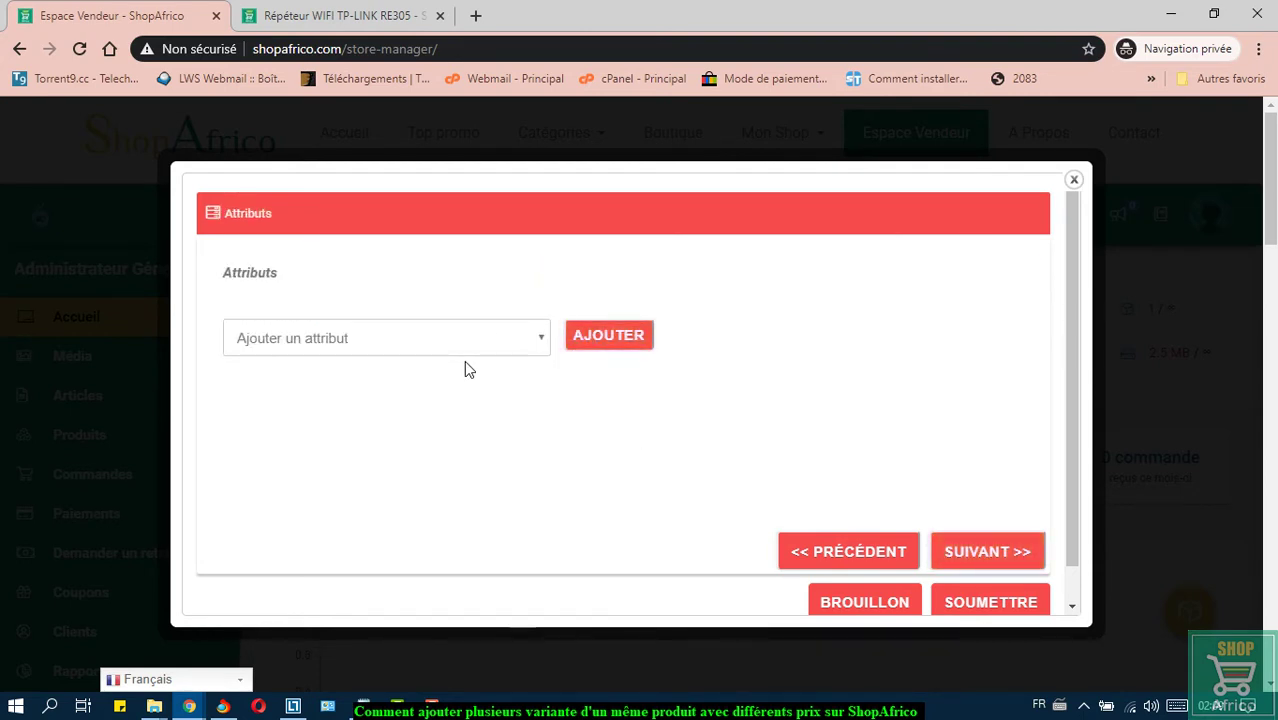
# Add an attribute named Couleurs with the values Blanche|Noir|Rouge and continue to the variations.
pyautogui.click(602, 343)
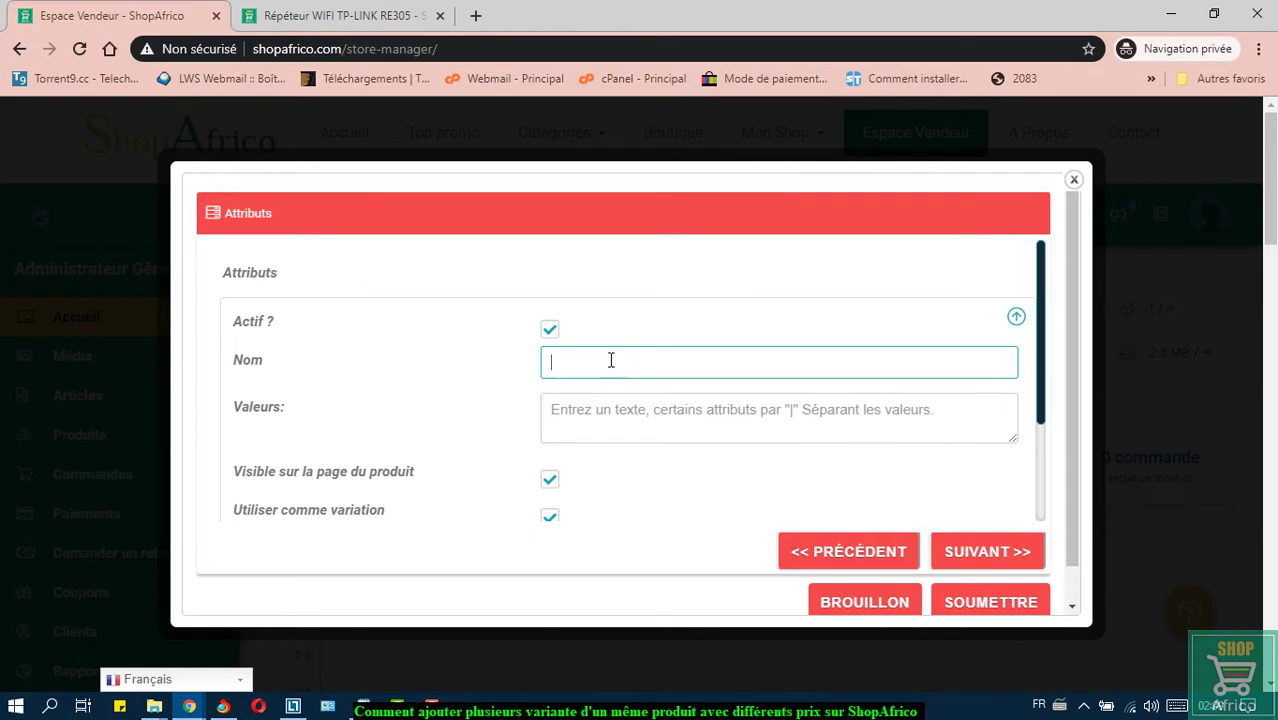
pyautogui.click(611, 360)
pyautogui.write('Couleurs')
pyautogui.click(689, 412)
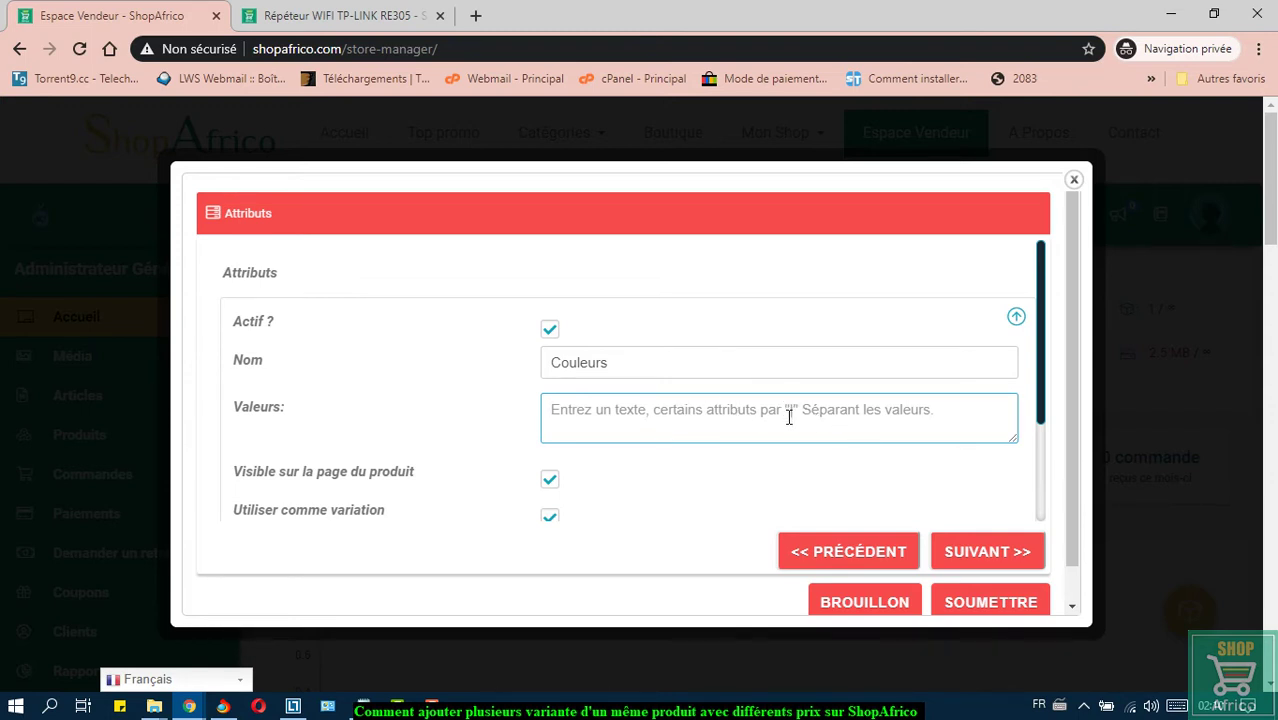
pyautogui.write('Blanche|Noir|Ro')
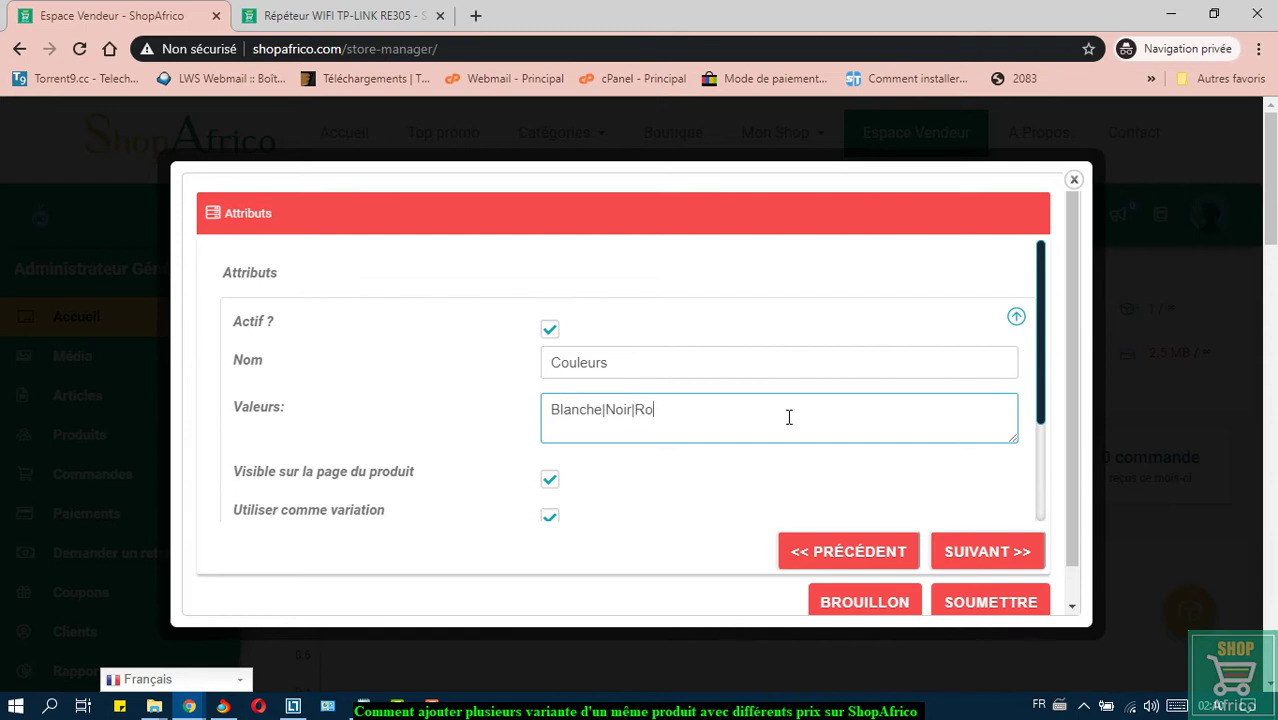
pyautogui.write('ge')
pyautogui.scroll(-1, 491, 453)
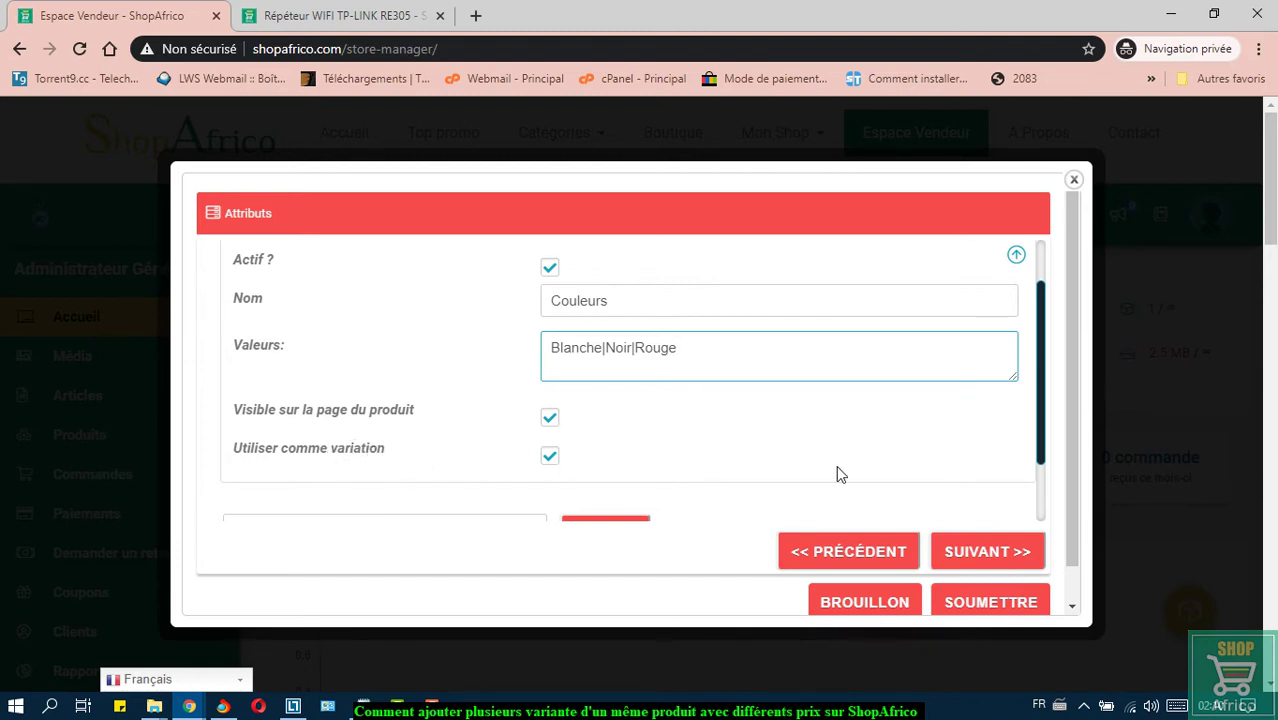
pyautogui.click(1001, 553)
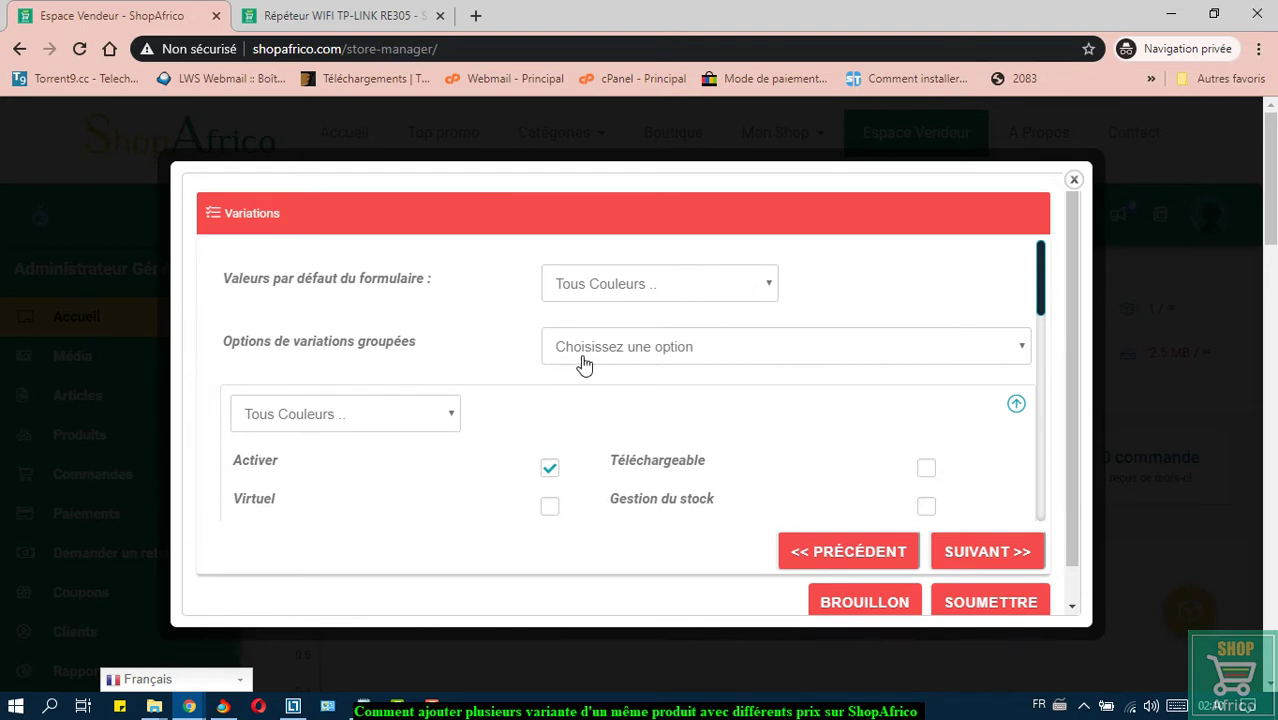
pyautogui.click(751, 362)
pyautogui.click(751, 362)
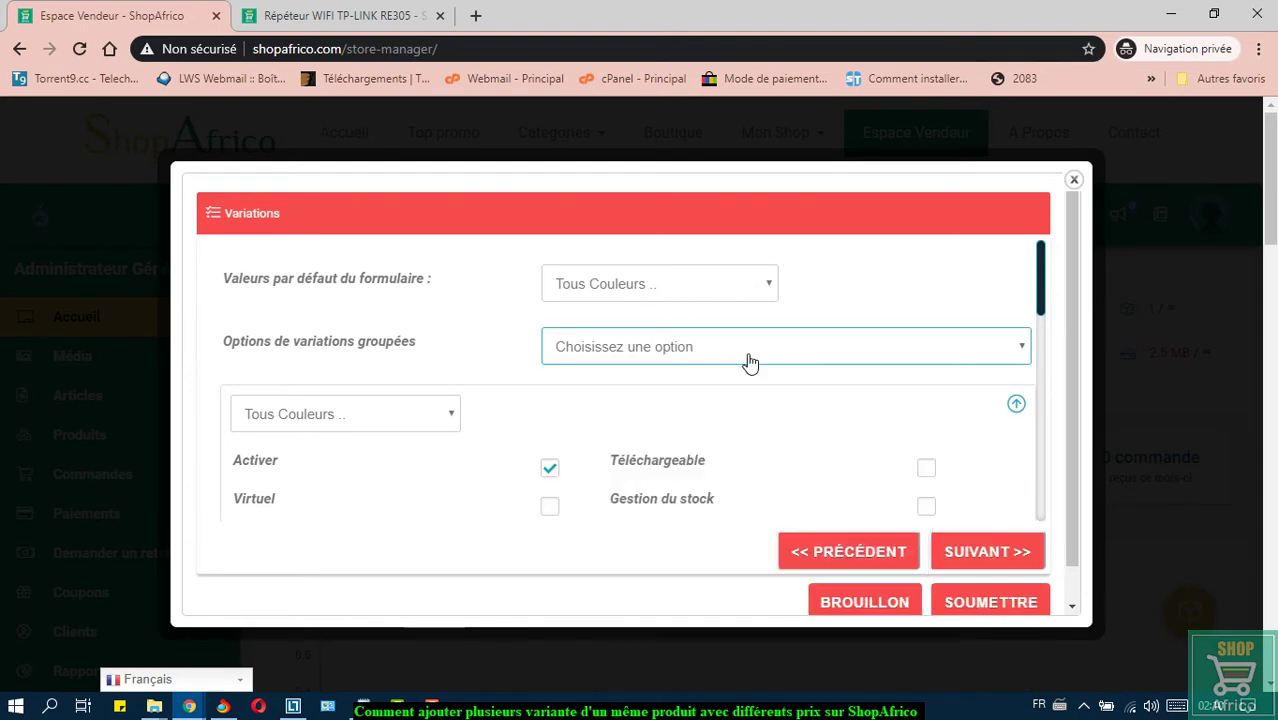
pyautogui.scroll(-1, 456, 392)
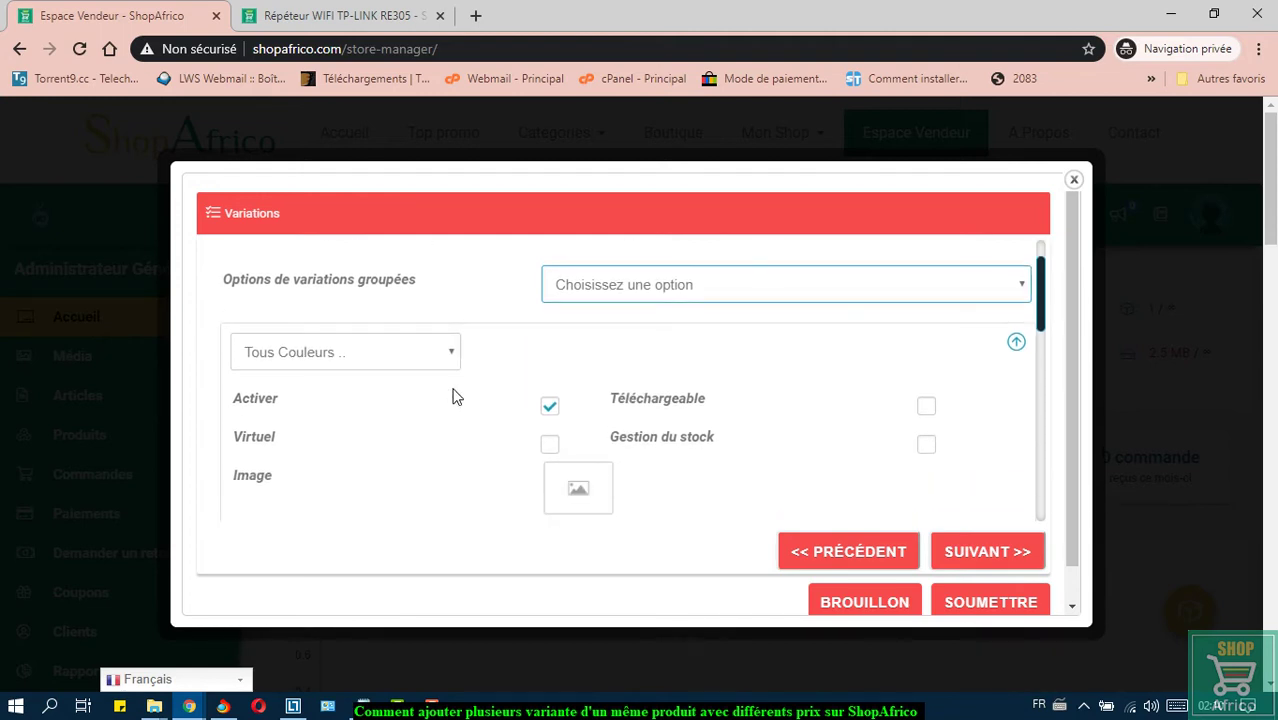
# Set the first variation's colour to Blanche and keep the variation enabled.
pyautogui.click(430, 366)
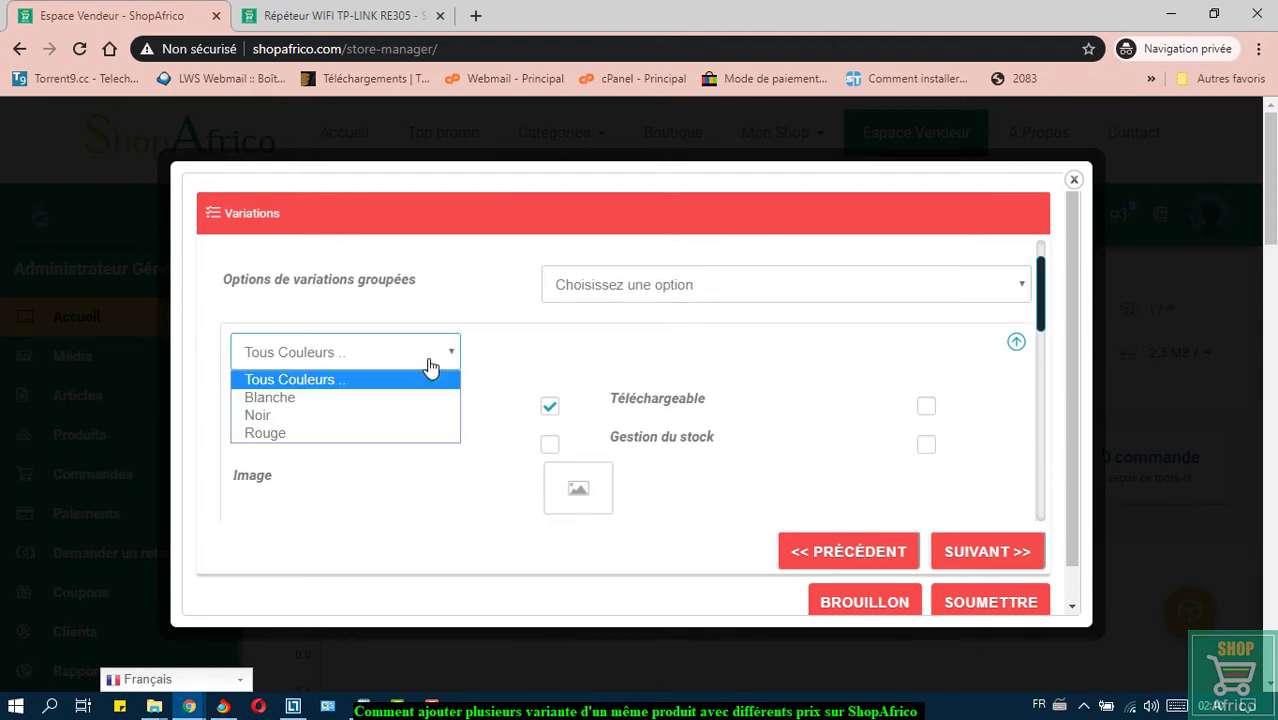
pyautogui.click(391, 398)
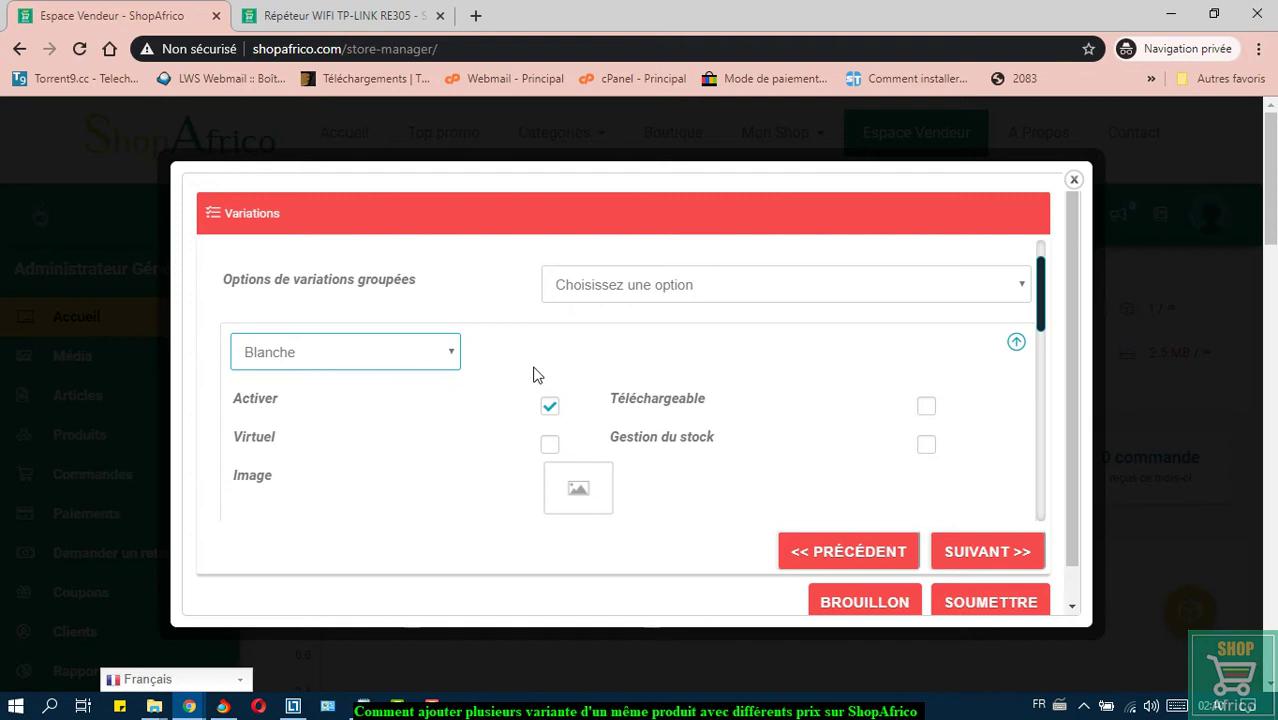
pyautogui.scroll(-1, 702, 386)
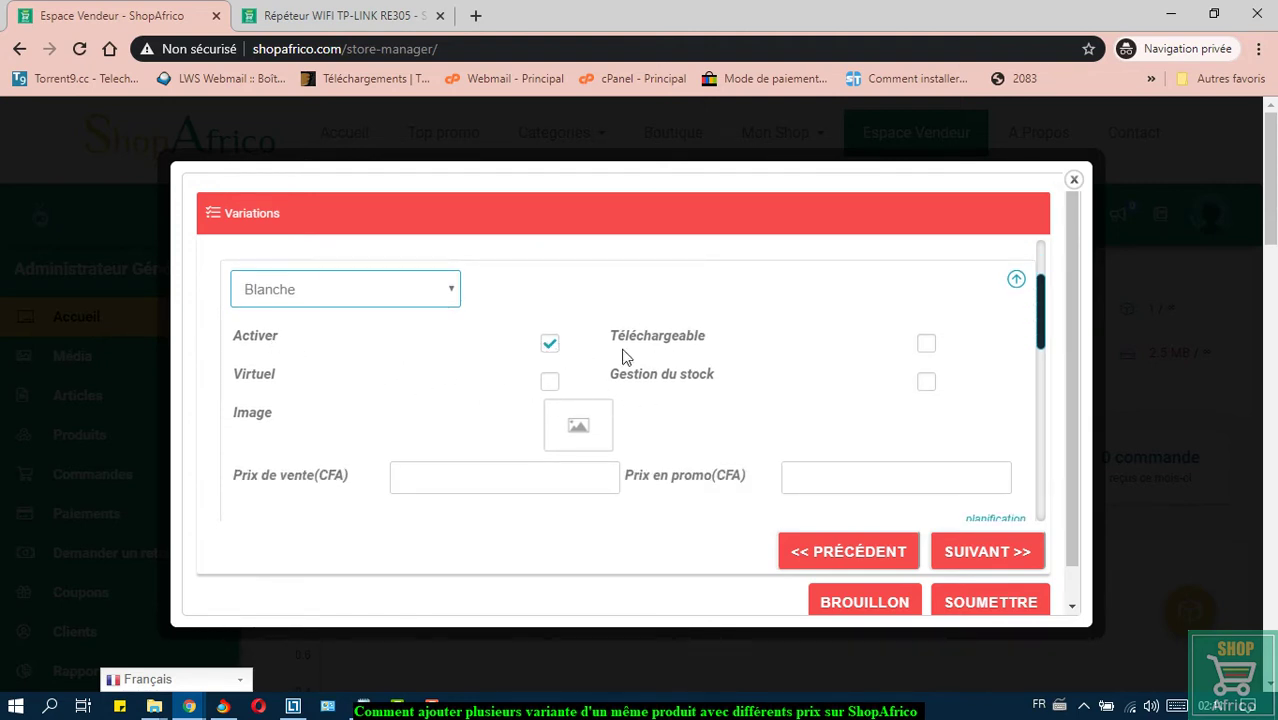
pyautogui.click(550, 353)
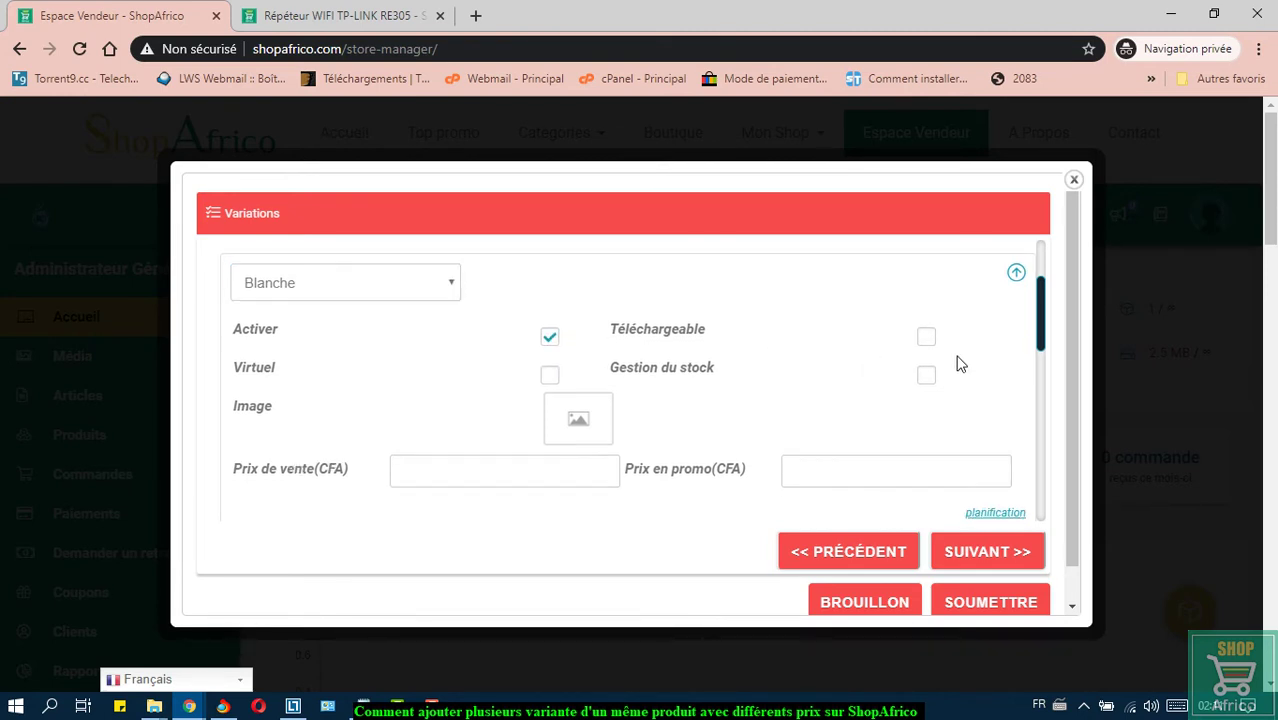
# Assign the lacoste-blanc.jpg image from the media library to the Blanche variation and set its selling price to 5000 CFA.
pyautogui.scroll(-1, 769, 367)
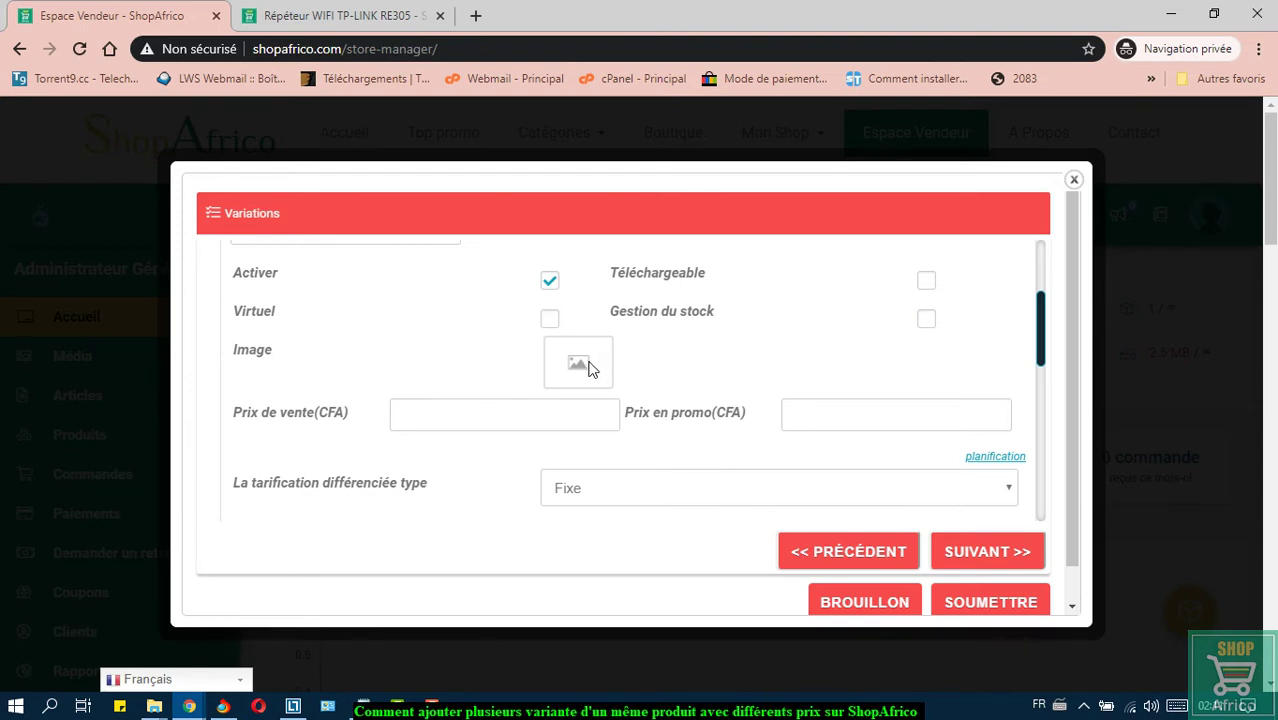
pyautogui.click(579, 365)
pyautogui.click(377, 370)
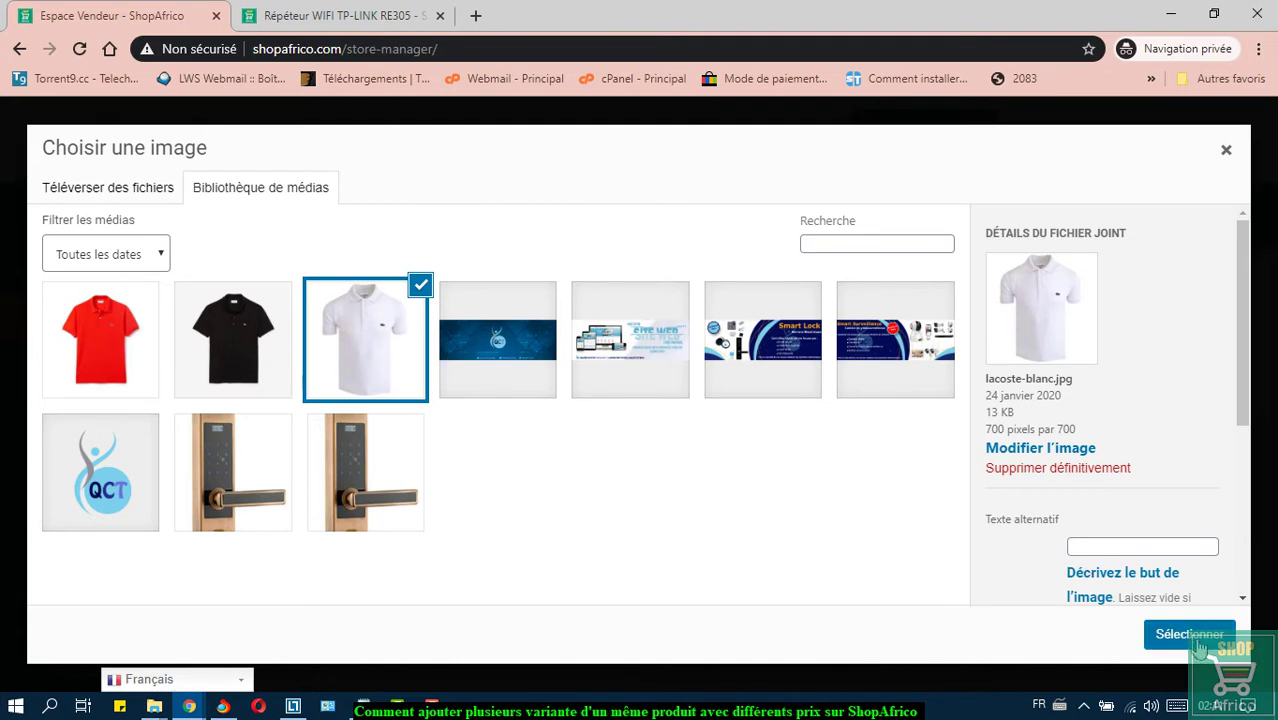
pyautogui.click(1199, 648)
pyautogui.click(503, 442)
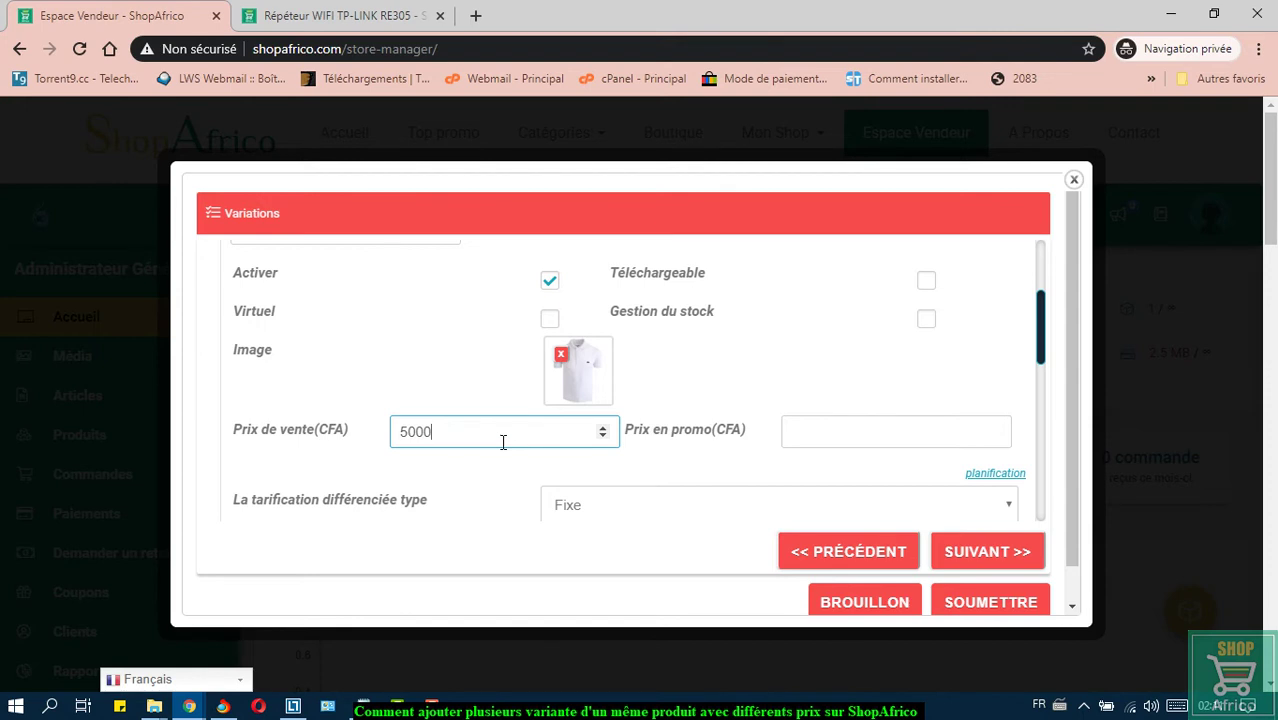
pyautogui.write('5000')
# Keep the Blanche variation's tiered pricing type at Fixe and leave its quantity-based price fields empty.
pyautogui.scroll(-1, 620, 480)
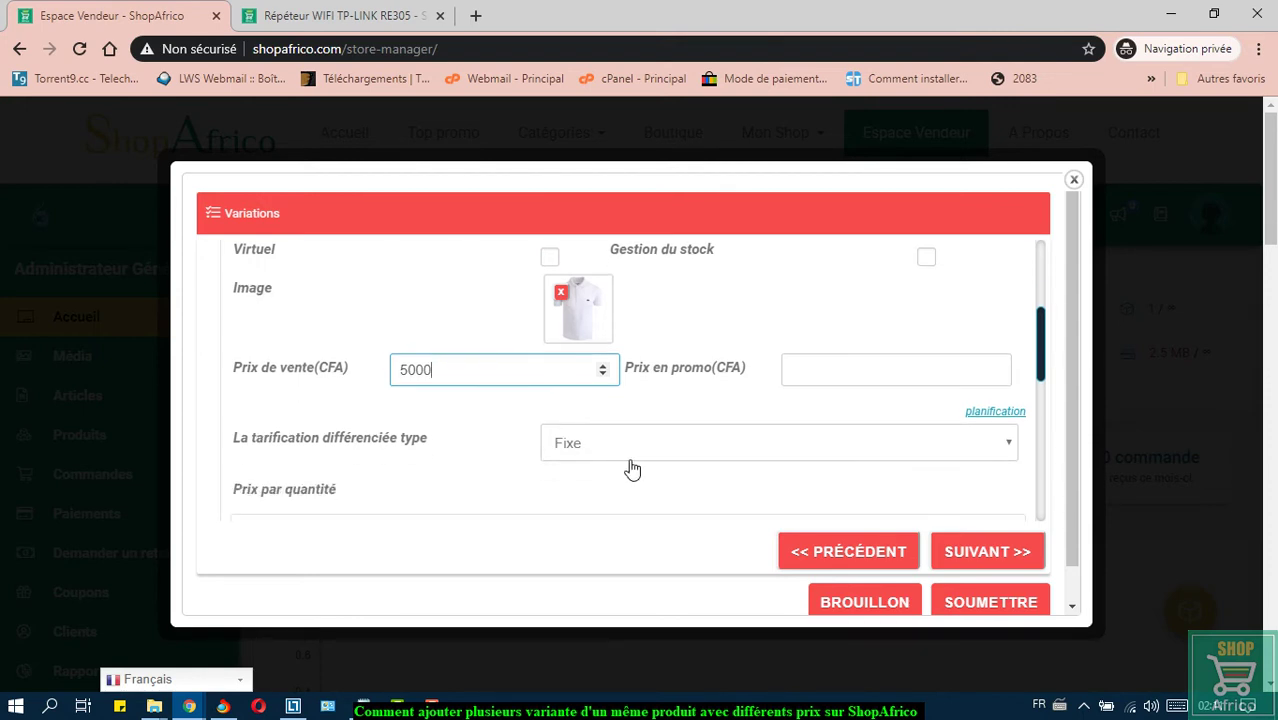
pyautogui.scroll(-1, 632, 470)
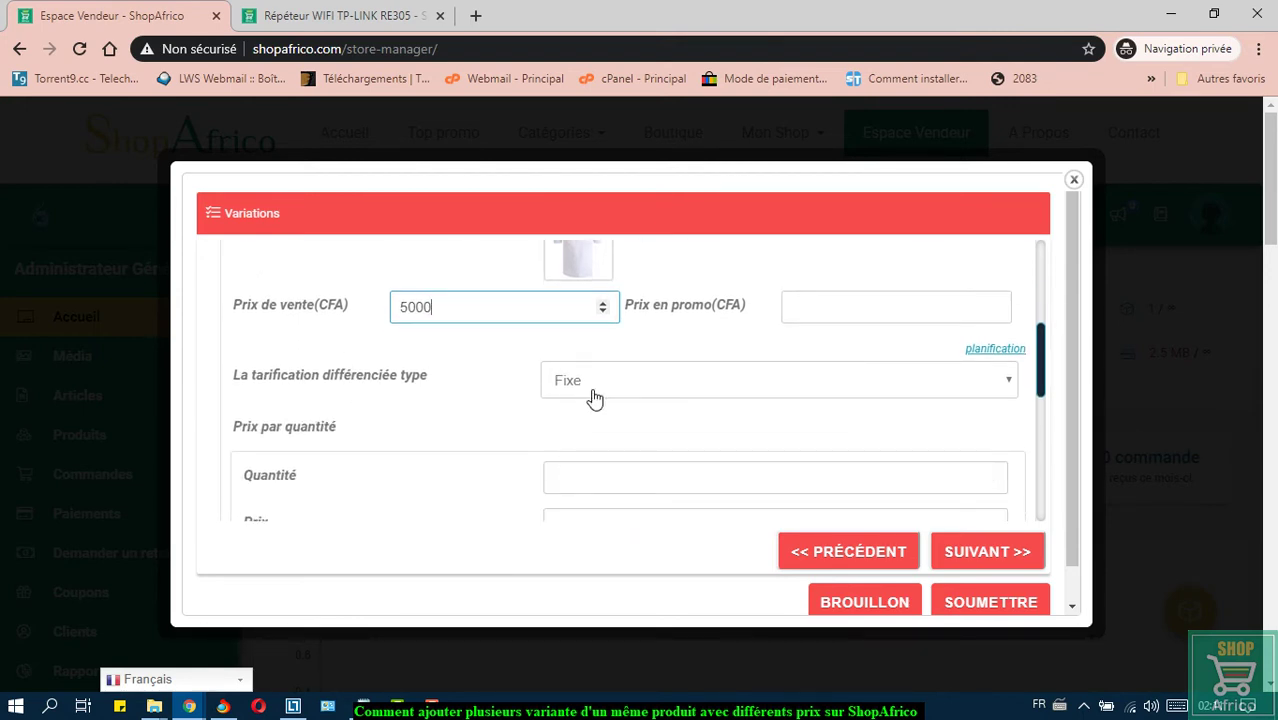
pyautogui.click(796, 392)
pyautogui.click(796, 405)
pyautogui.scroll(-2, 619, 440)
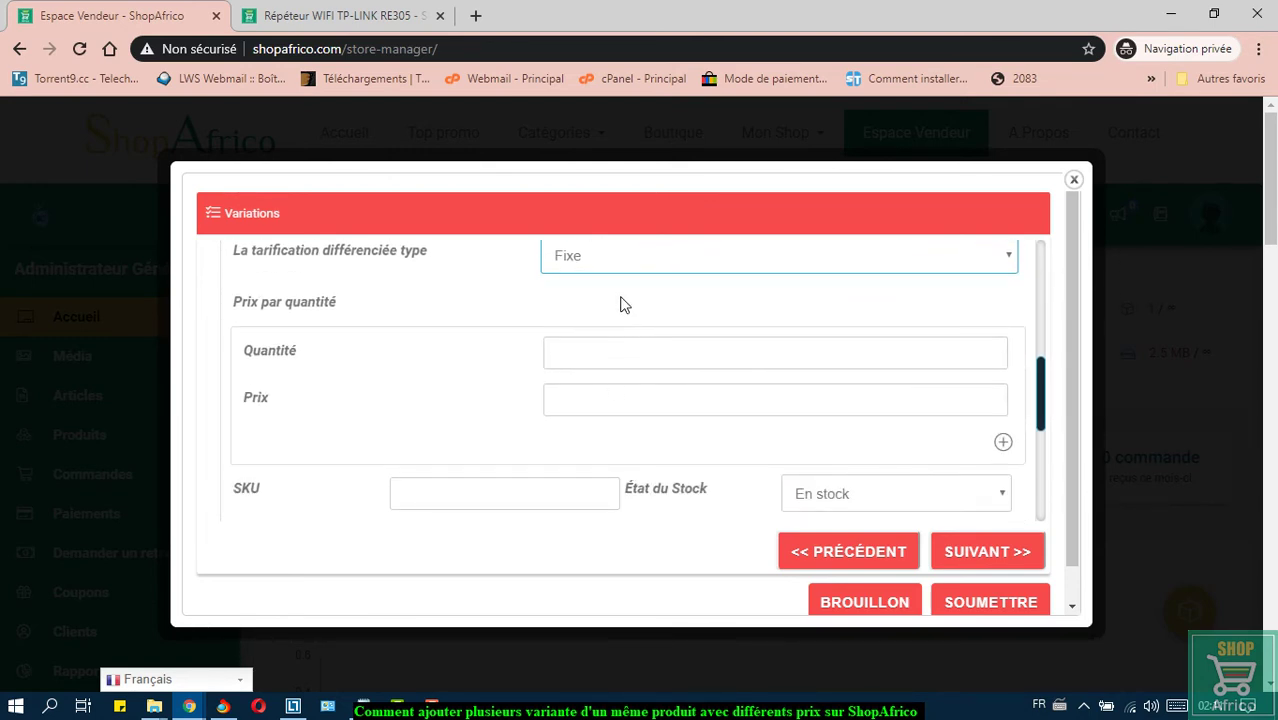
pyautogui.scroll(1, 613, 322)
pyautogui.scroll(-1, 693, 374)
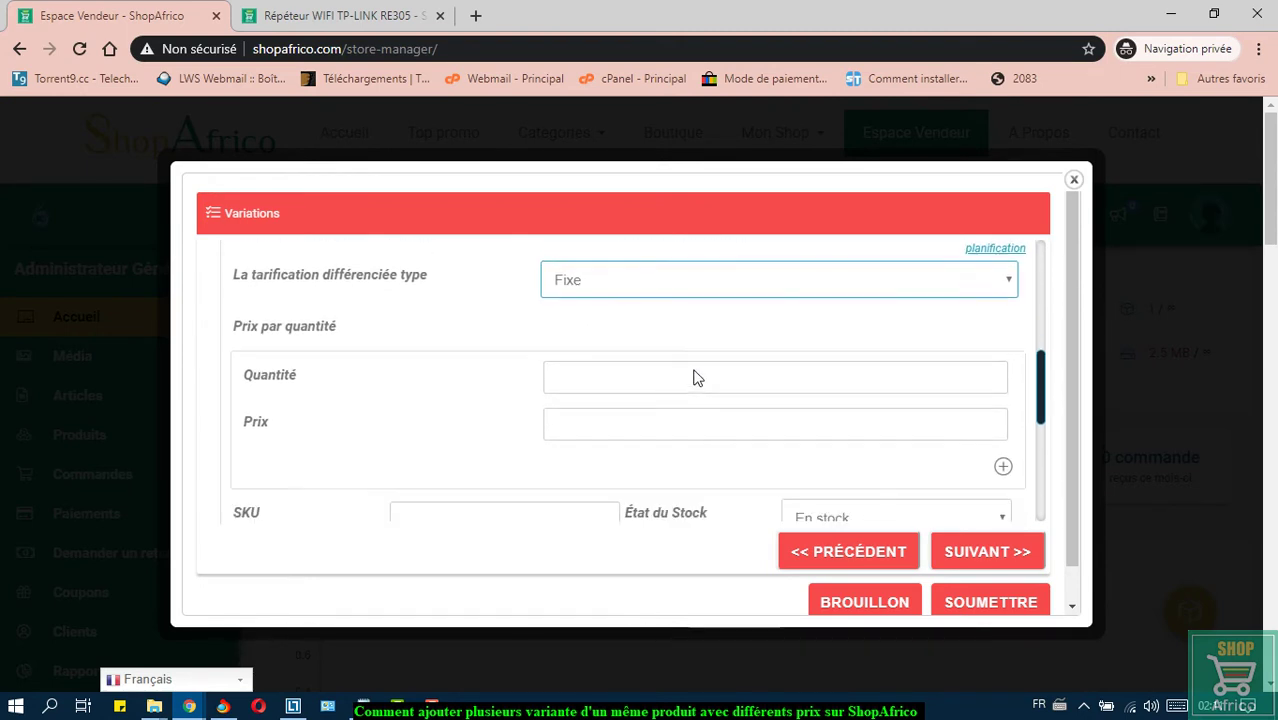
pyautogui.scroll(-1, 567, 360)
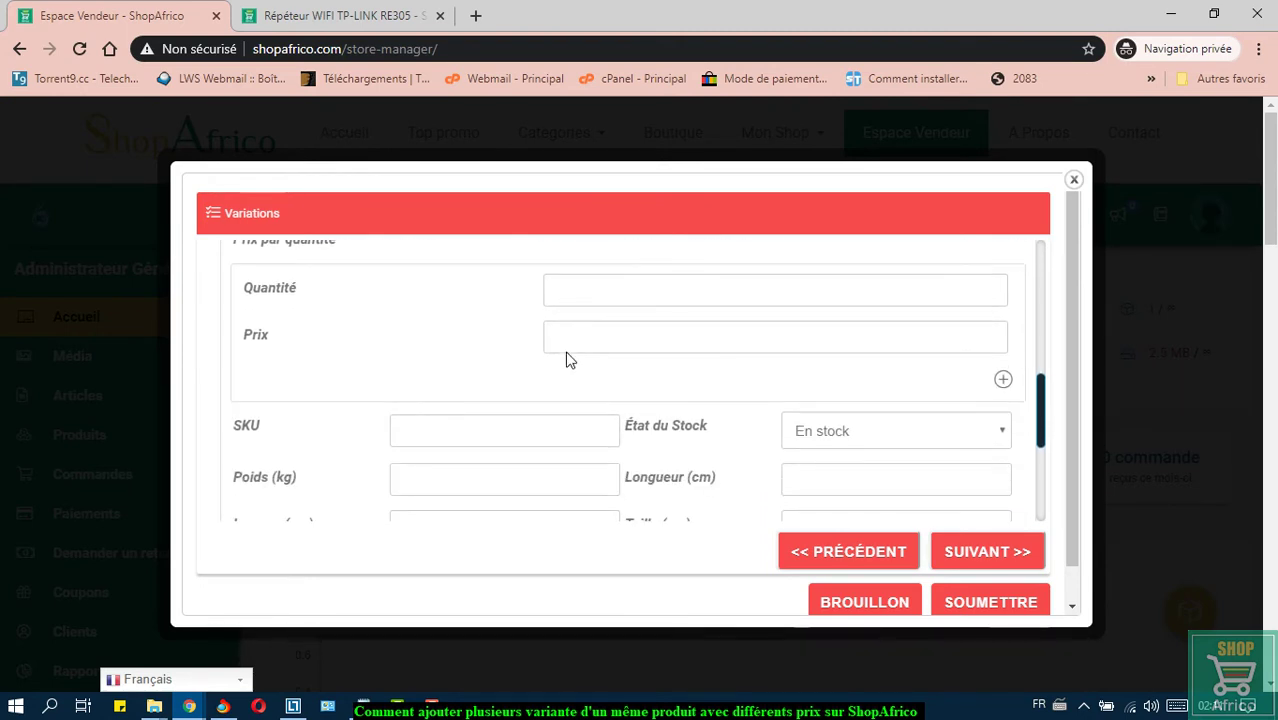
pyautogui.click(631, 293)
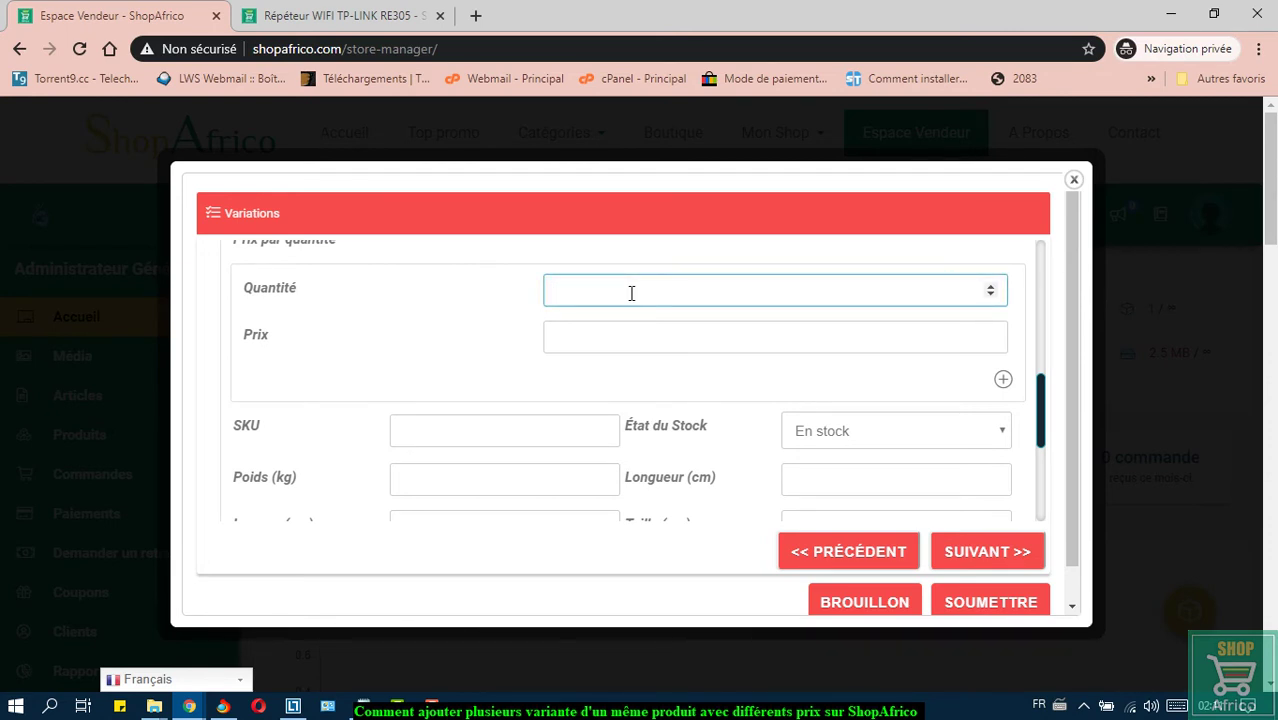
pyautogui.scroll(1, 737, 382)
pyautogui.scroll(-3, 737, 382)
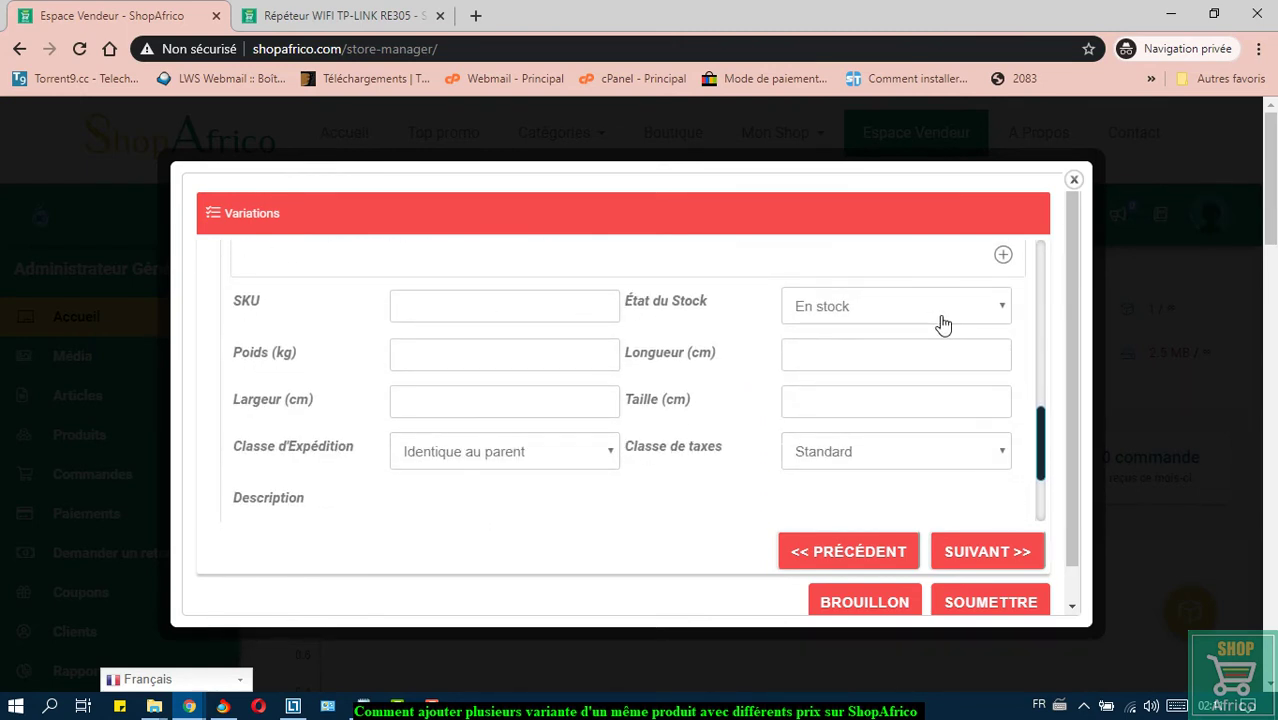
# Set the Blanche variation's weight to 0.5 kg and its description to "lacoste en coton de couleur blanche".
pyautogui.click(471, 360)
pyautogui.write('0.')
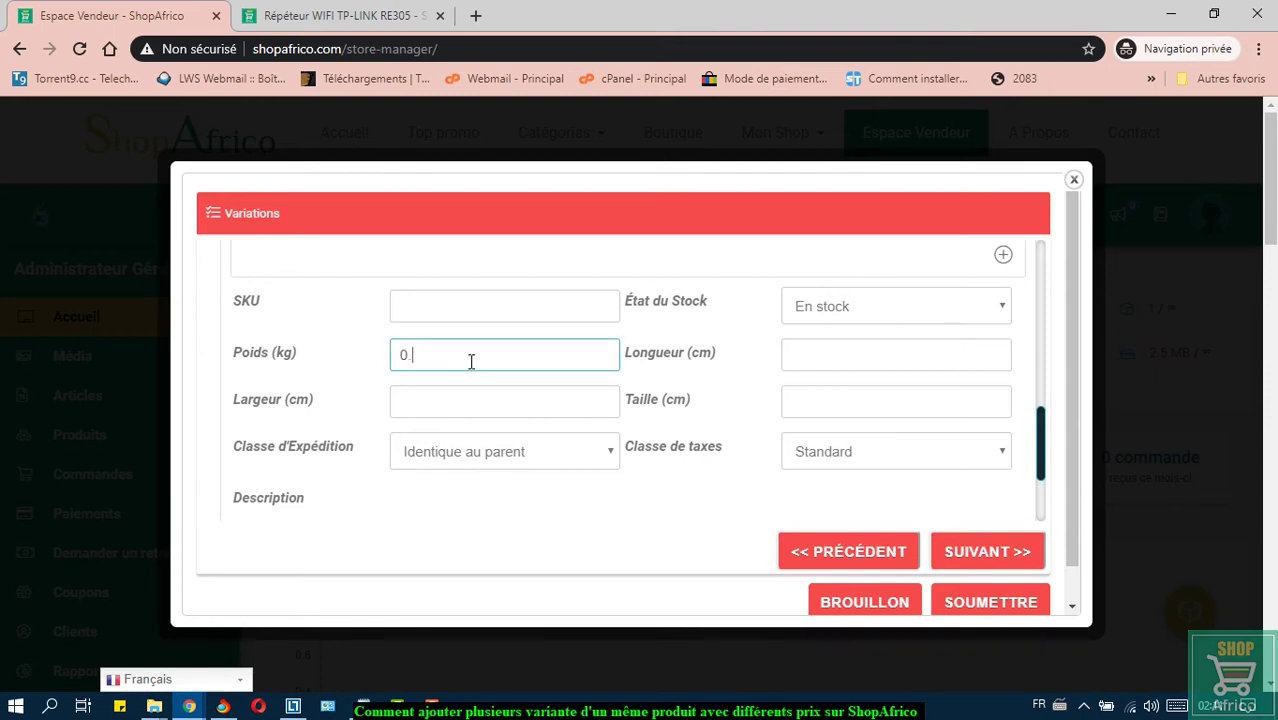
pyautogui.write('5')
pyautogui.scroll(-1, 517, 476)
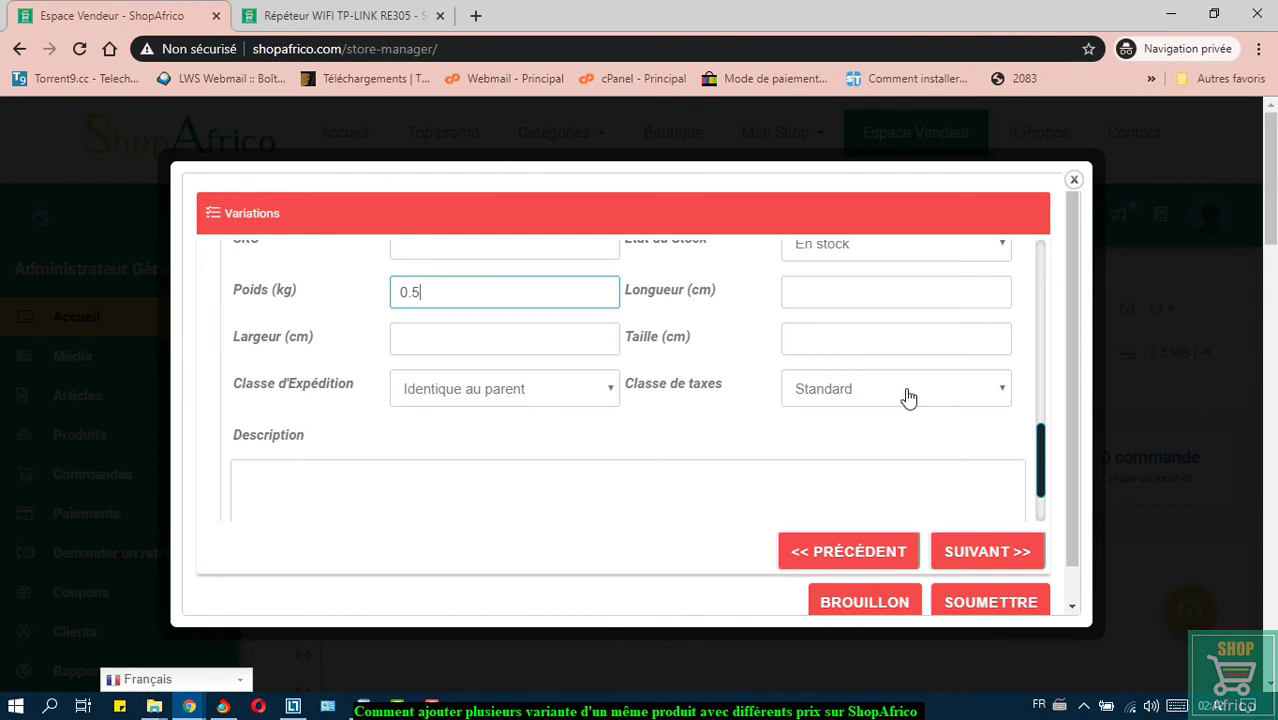
pyautogui.scroll(-1, 560, 420)
pyautogui.click(552, 417)
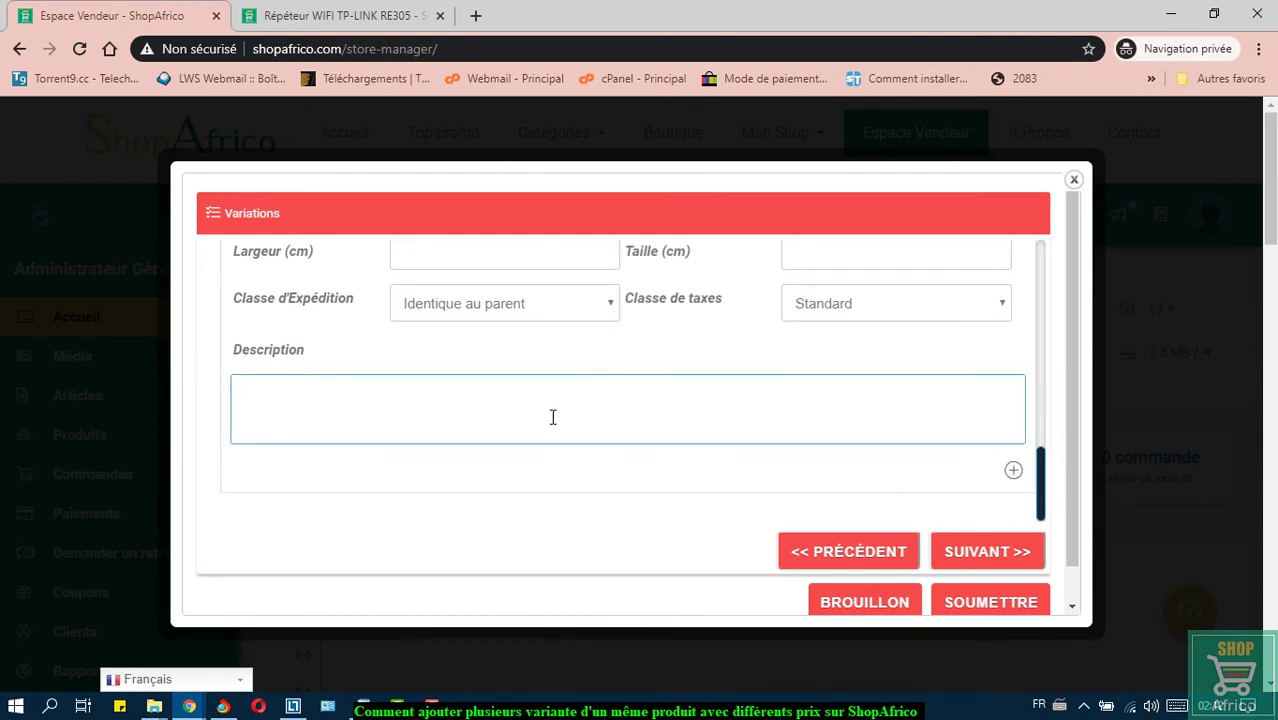
pyautogui.write('lacoste en coton de co')
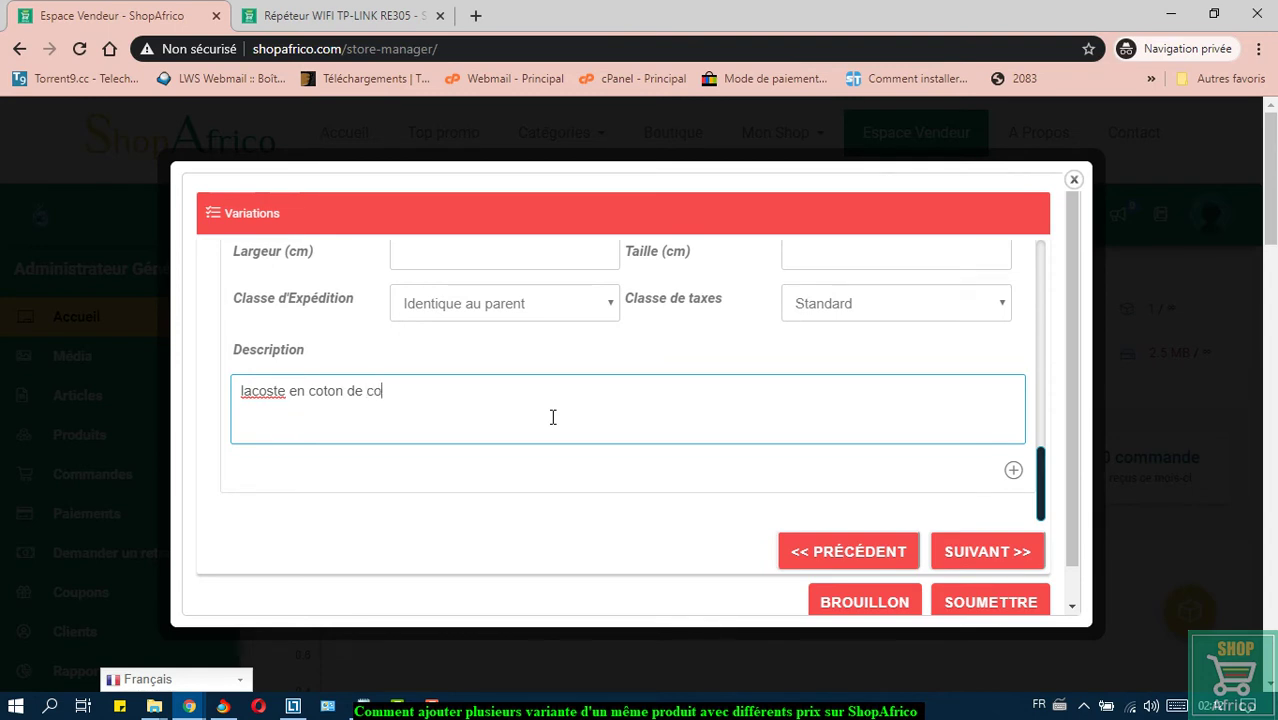
pyautogui.write('uleur blanche')
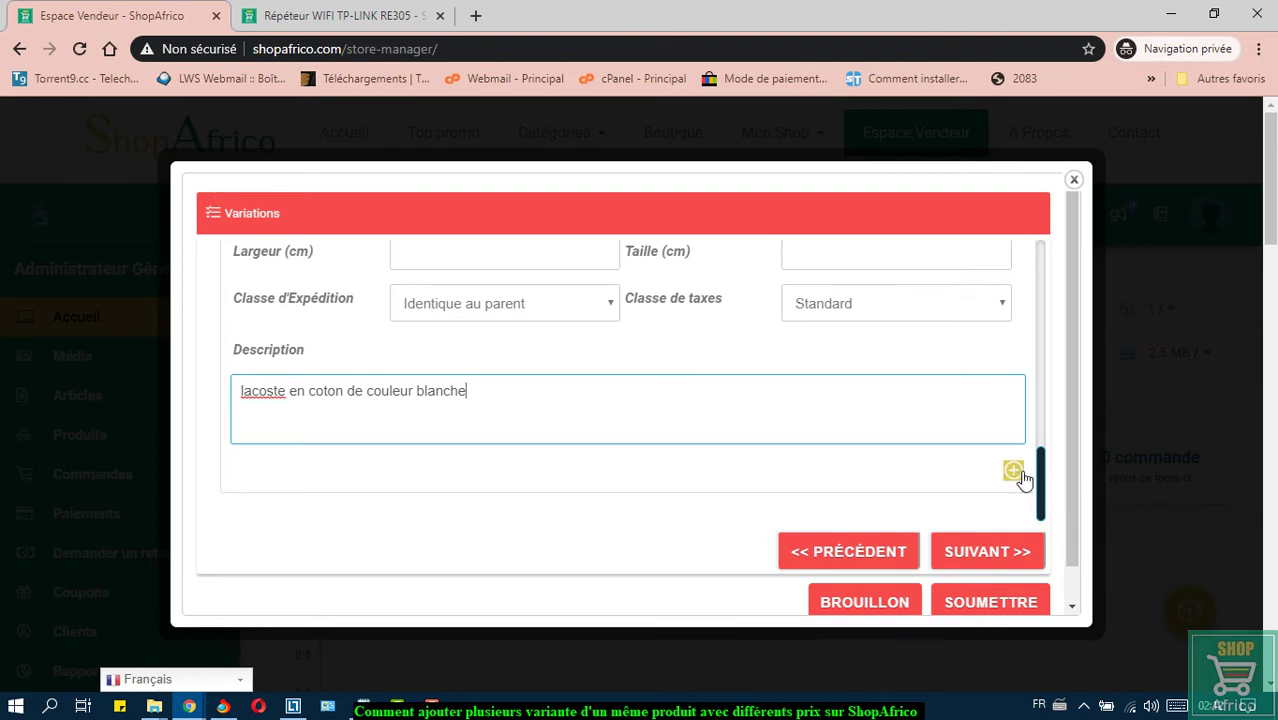
# Add a second variation below Blanche and set its colour to Noir.
pyautogui.scroll(10, 1020, 478)
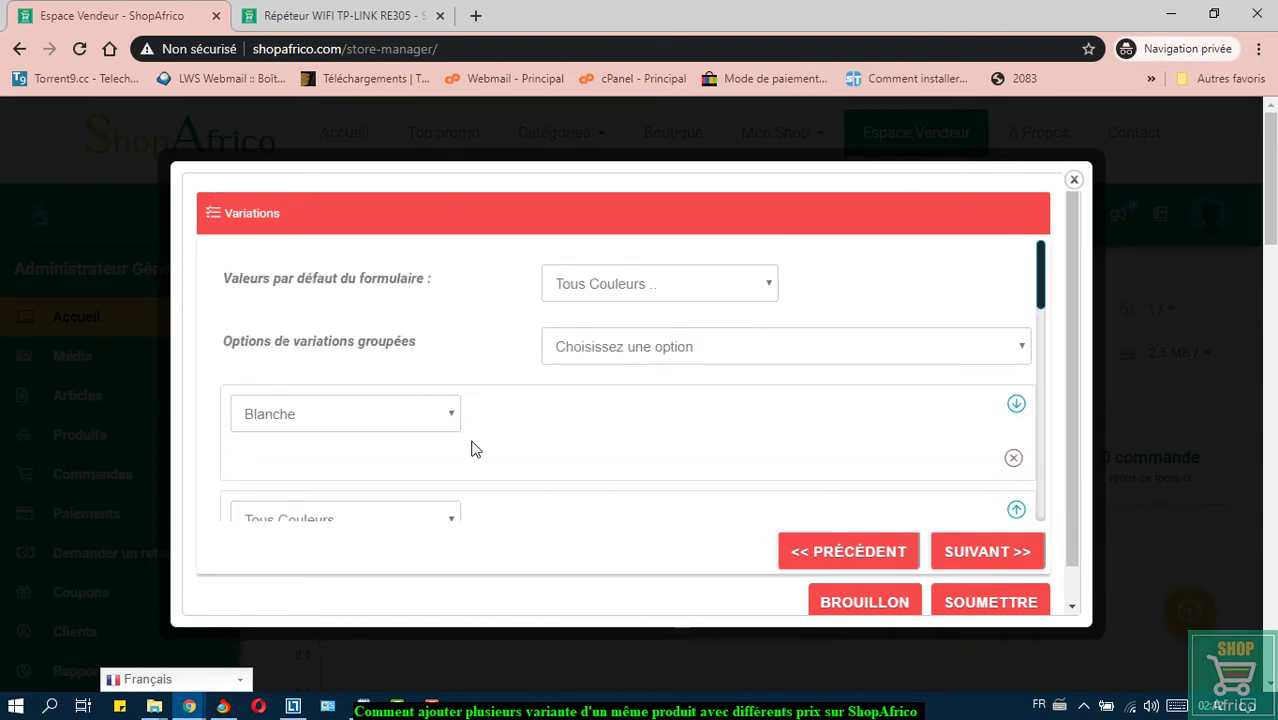
pyautogui.scroll(-2, 497, 417)
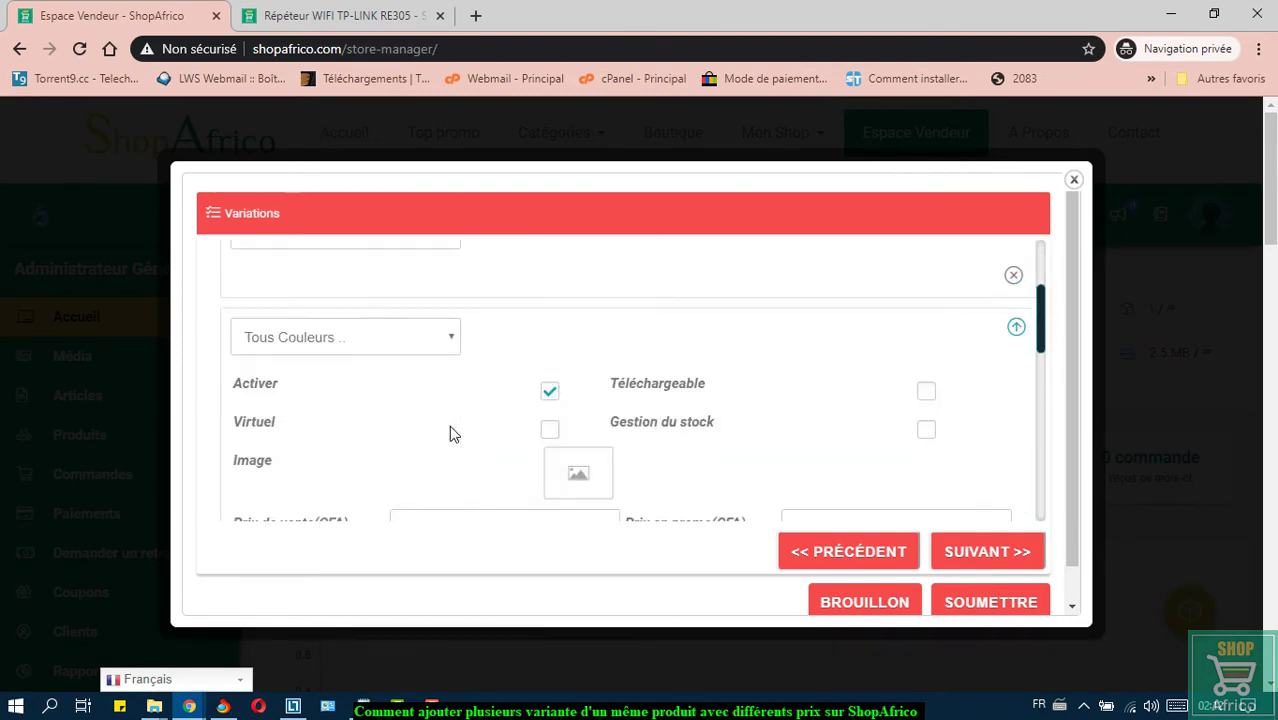
pyautogui.scroll(1, 452, 400)
pyautogui.scroll(1, 400, 395)
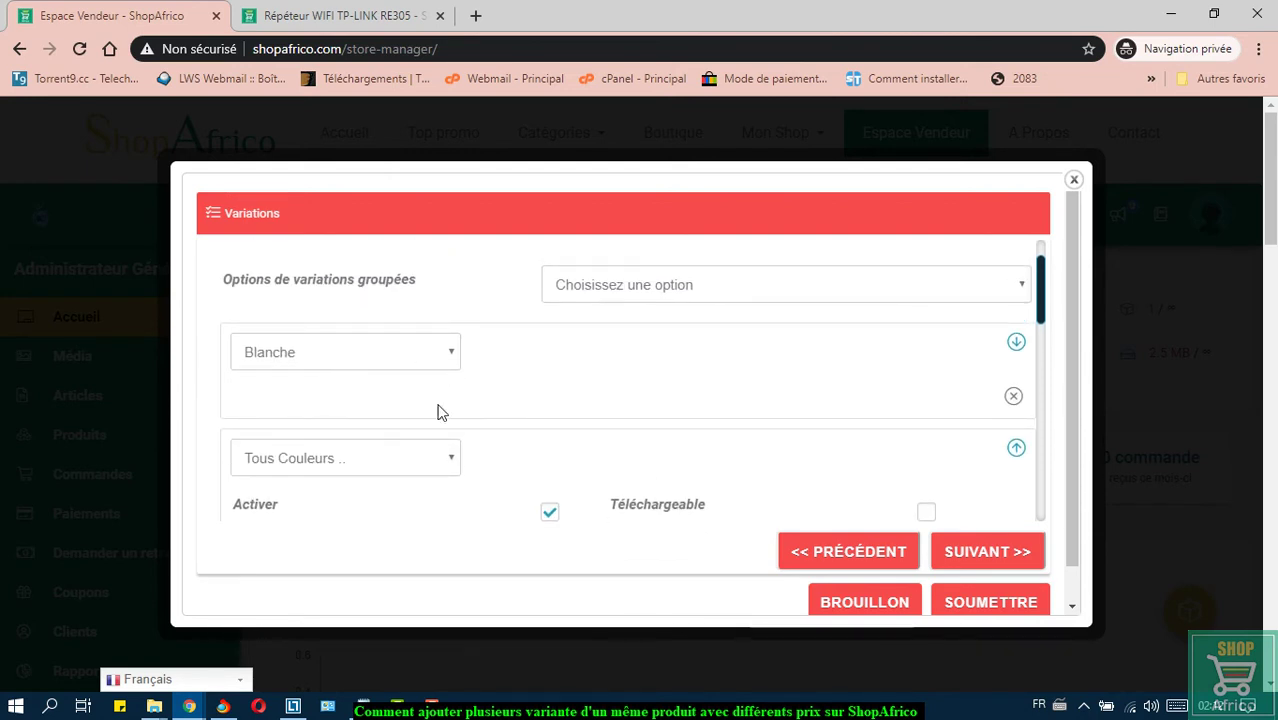
pyautogui.scroll(-2, 439, 408)
pyautogui.click(430, 282)
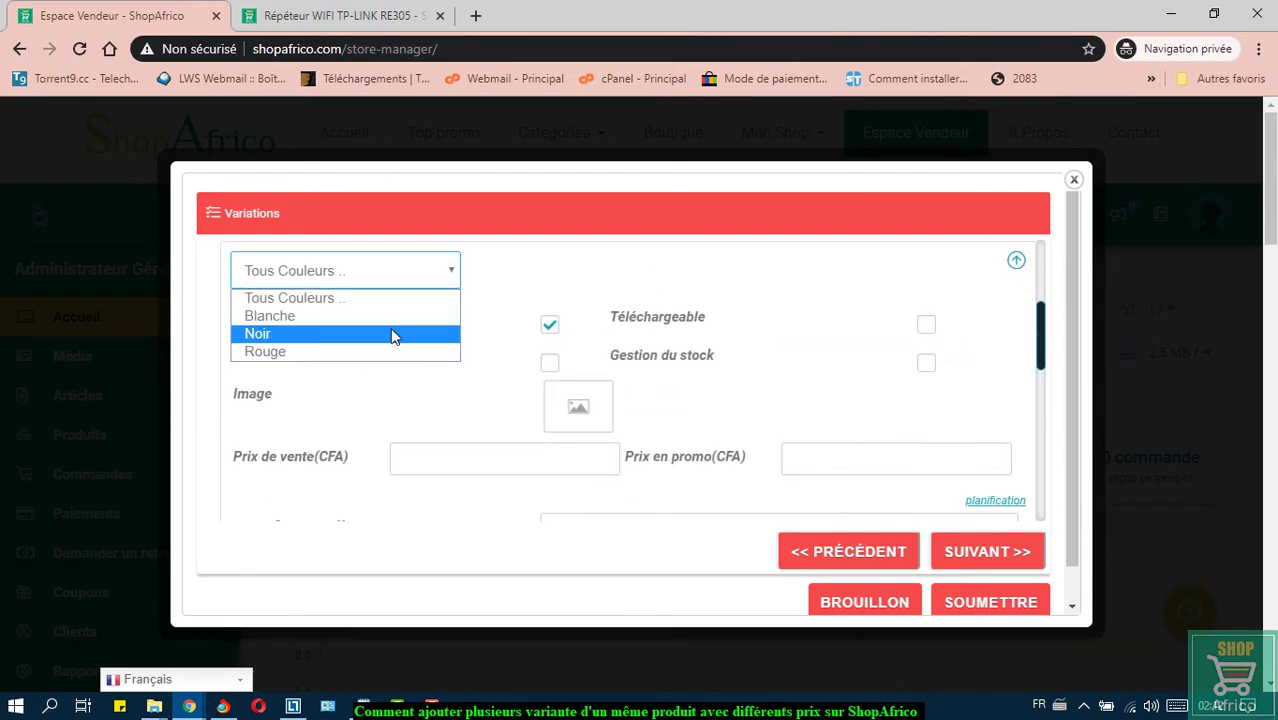
pyautogui.click(394, 334)
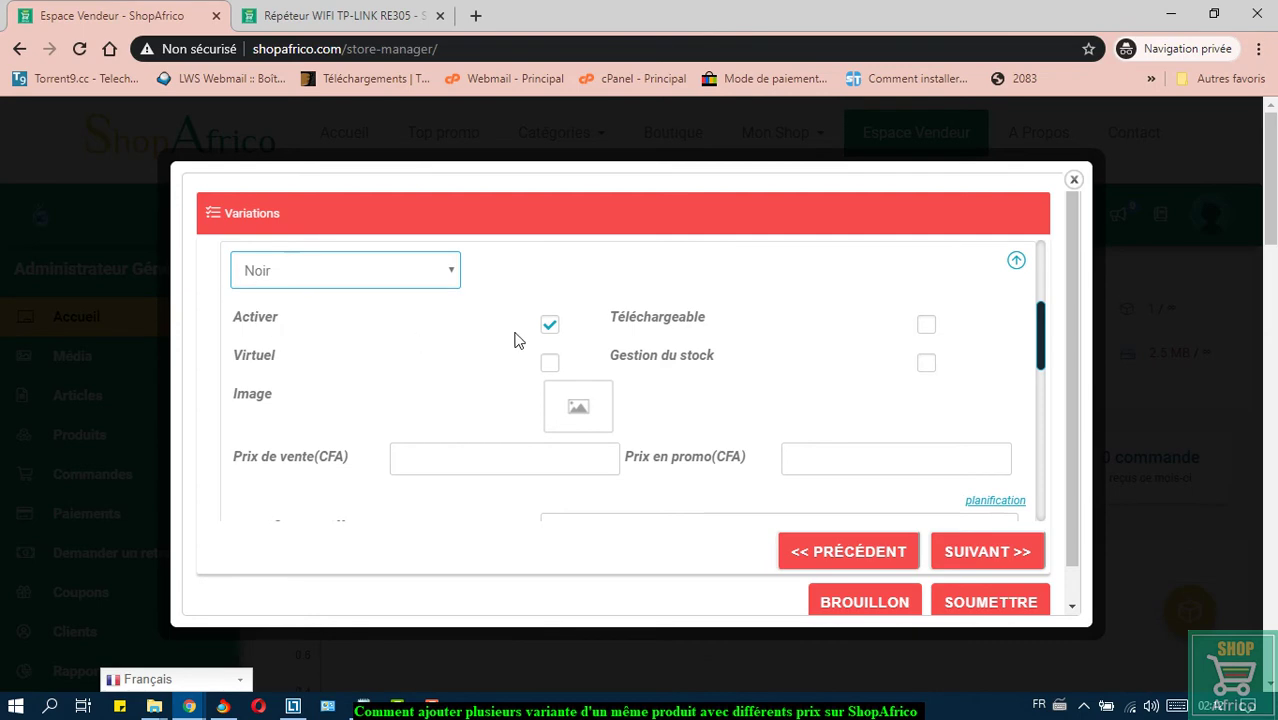
# Assign the lacoste-noir.jpg image from the media library to the Noir variation and set its selling price to 5500 CFA.
pyautogui.scroll(-1, 568, 362)
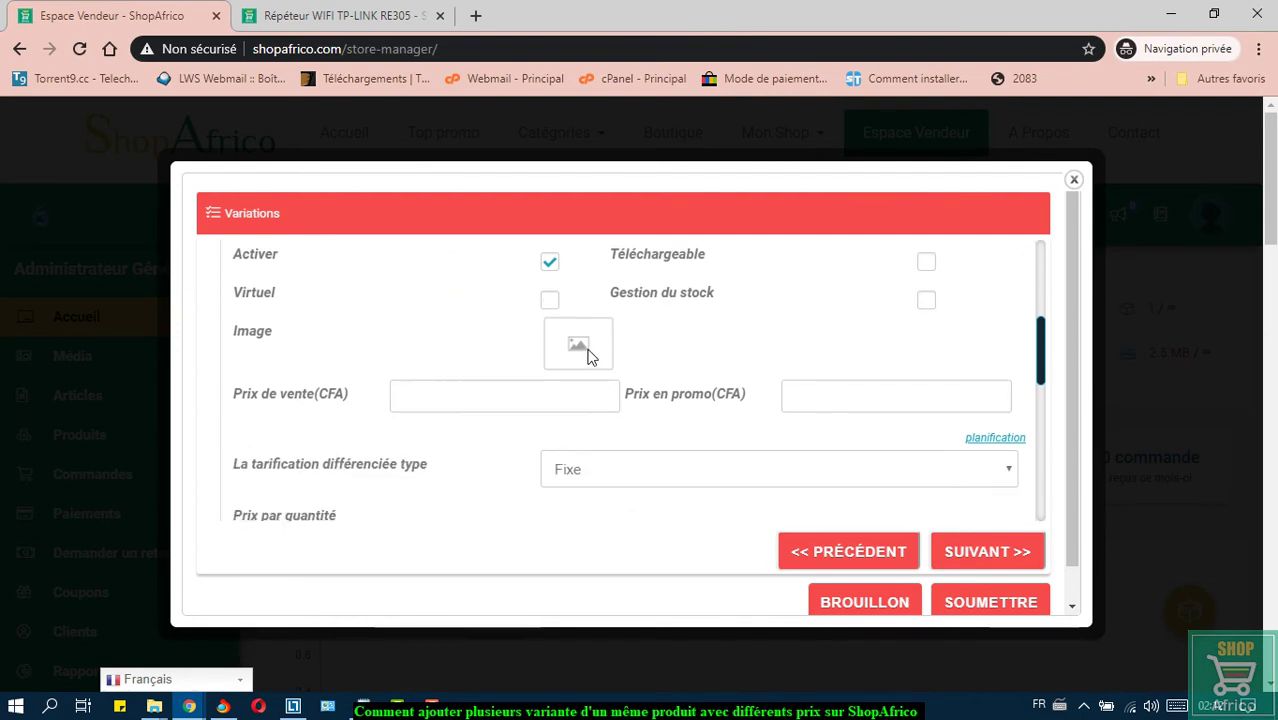
pyautogui.click(581, 342)
pyautogui.click(220, 370)
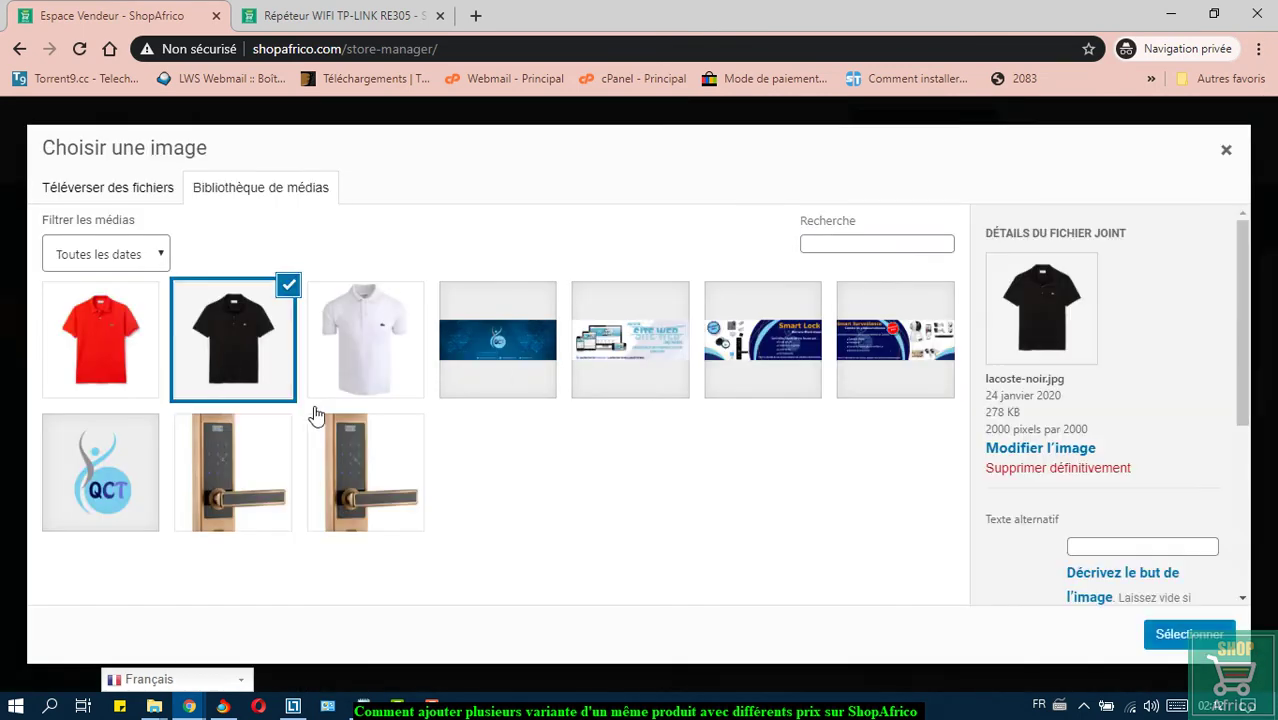
pyautogui.click(1170, 634)
pyautogui.click(551, 413)
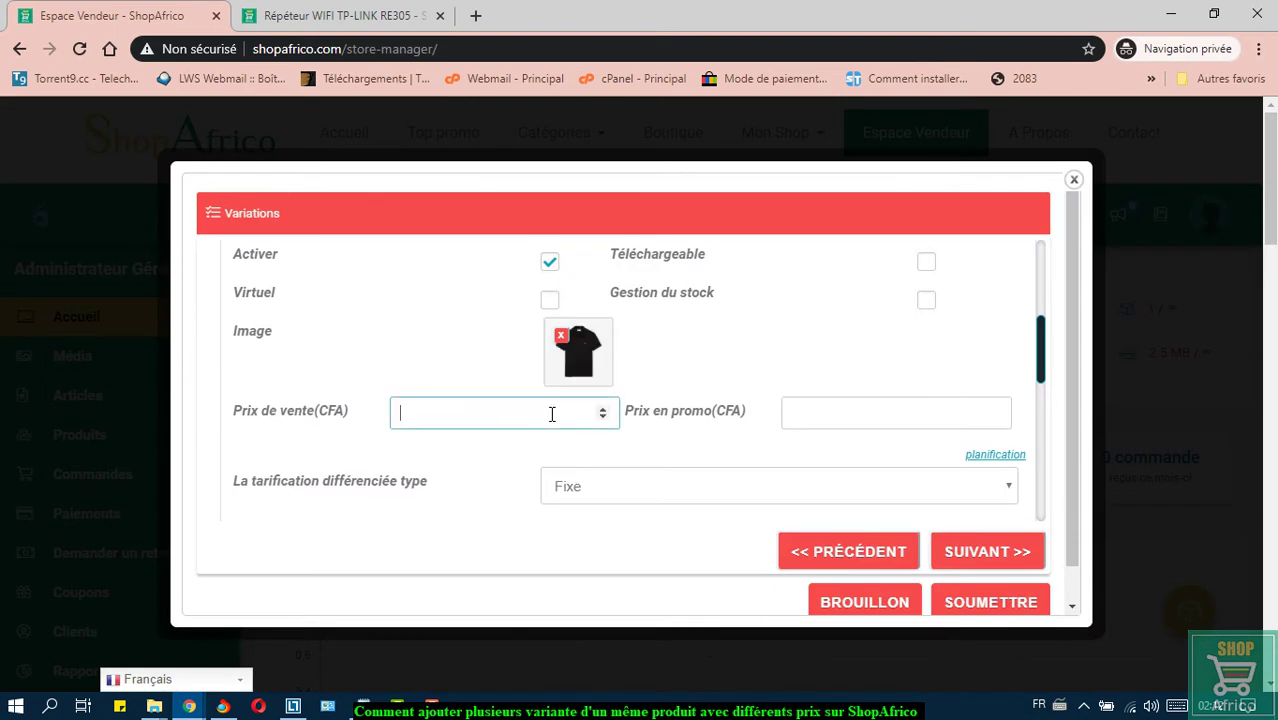
pyautogui.write('5500')
pyautogui.click(657, 439)
# Set the Noir variation's weight to 0.5 kg and its description to "Lacoste en coton couleur noire".
pyautogui.scroll(-2, 657, 442)
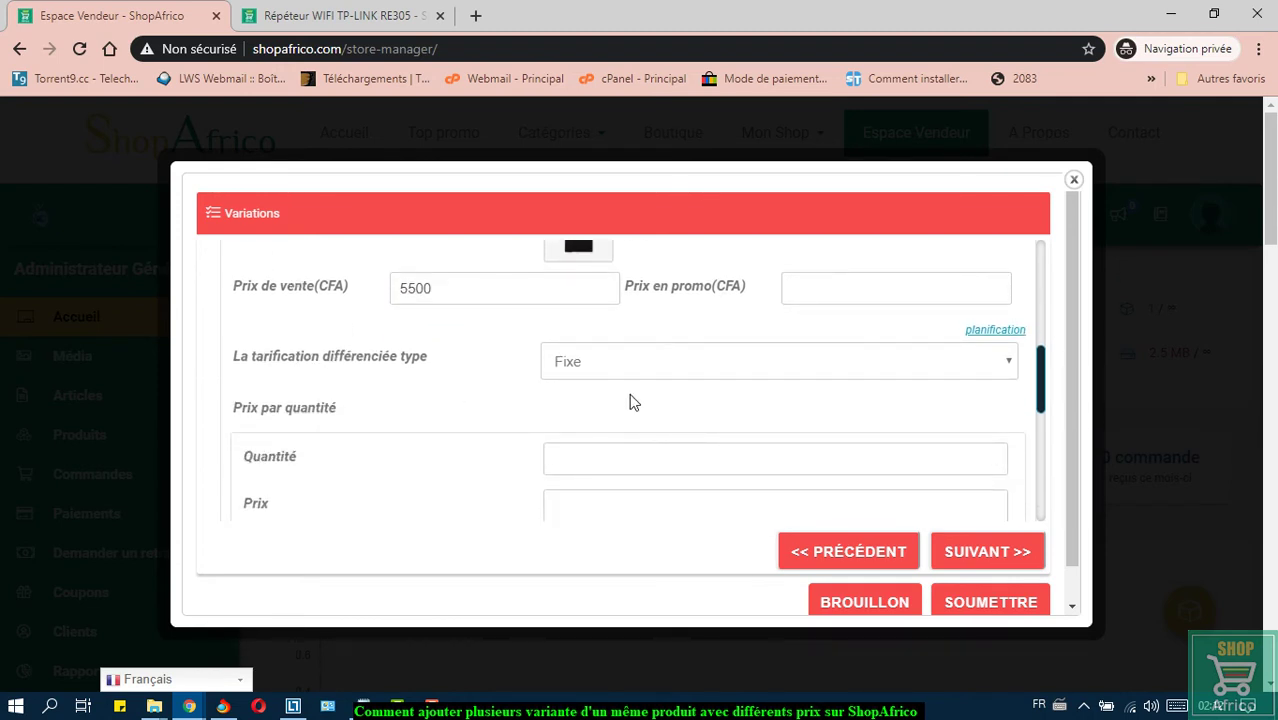
pyautogui.scroll(-1, 592, 388)
pyautogui.scroll(-3, 592, 390)
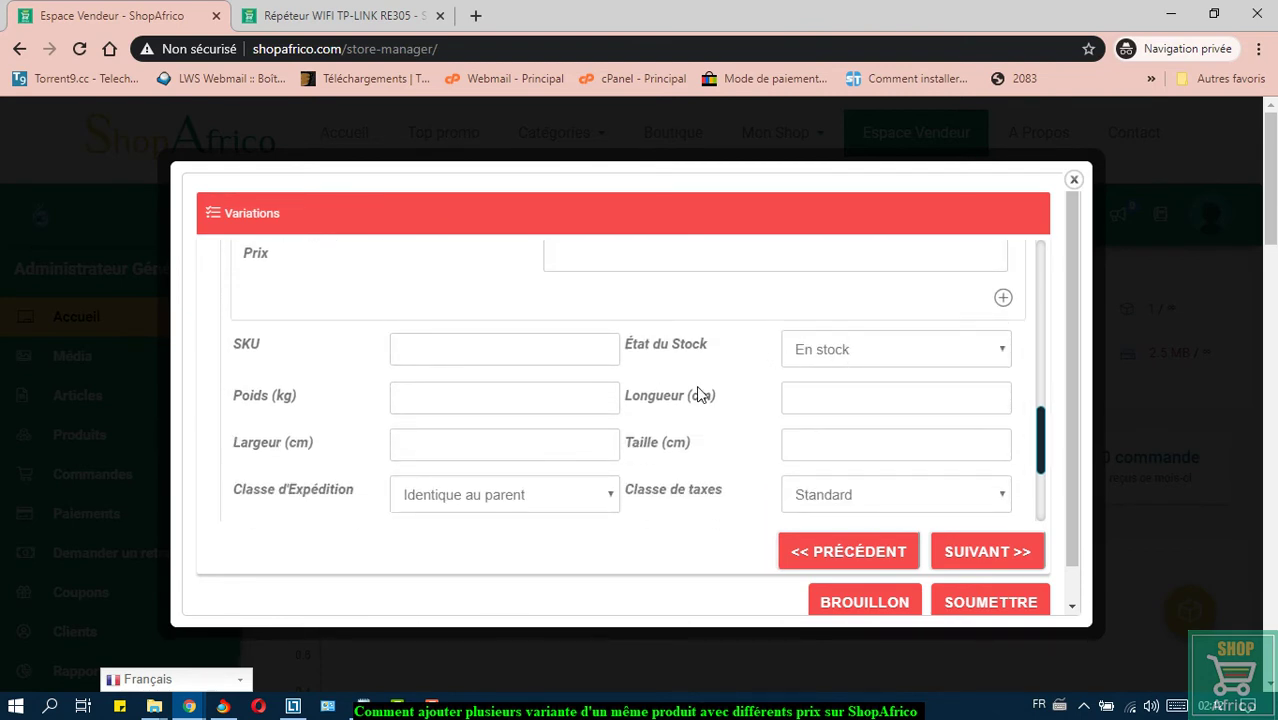
pyautogui.click(532, 393)
pyautogui.write('0.5')
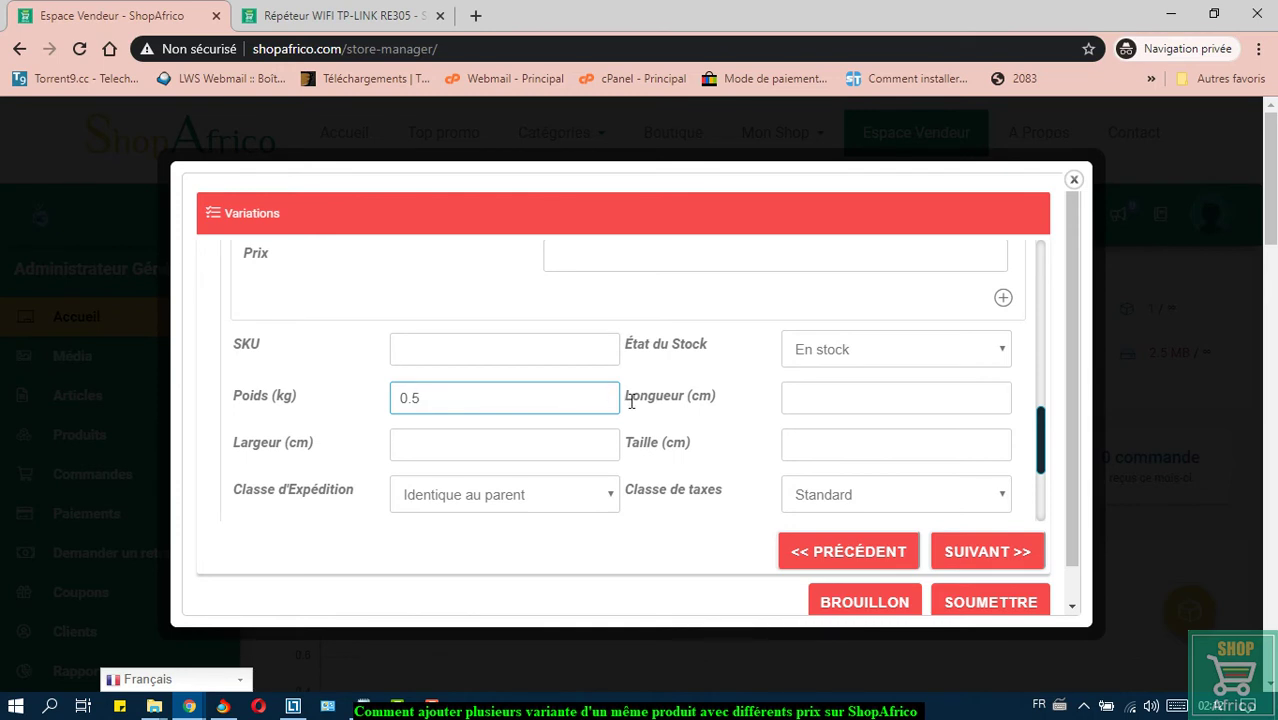
pyautogui.scroll(-1, 697, 398)
pyautogui.scroll(-1, 745, 346)
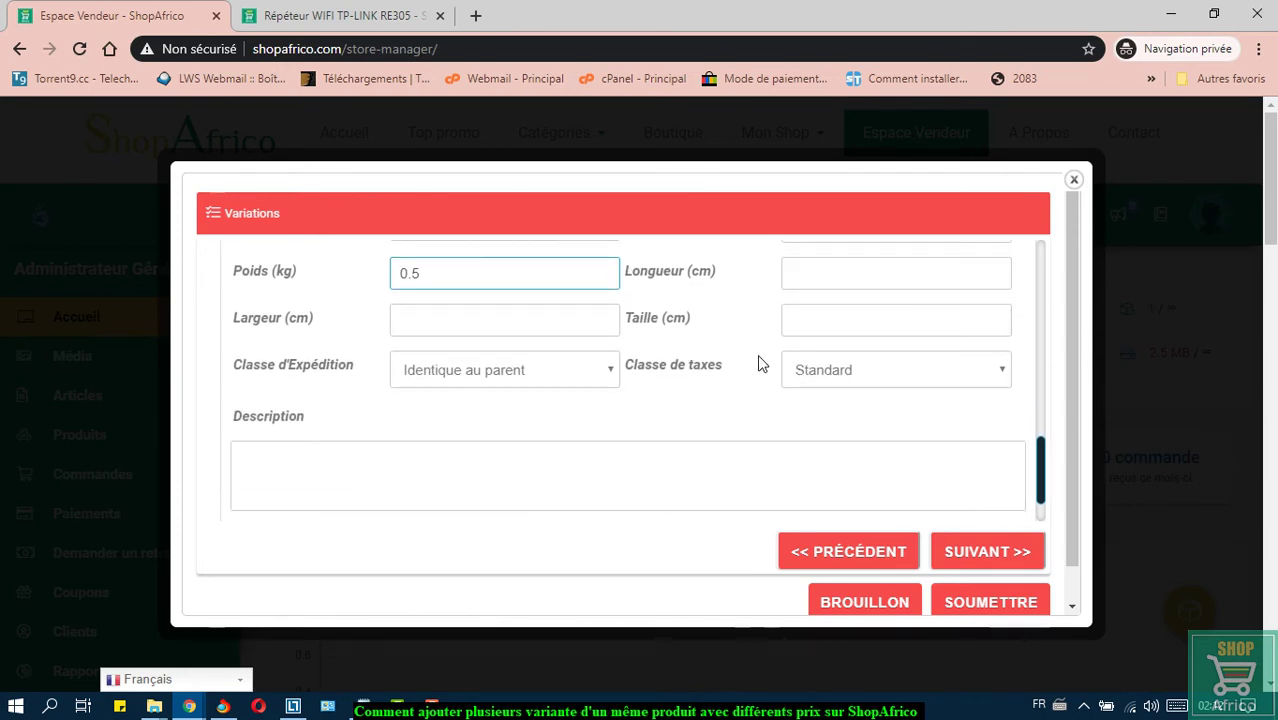
pyautogui.scroll(-1, 672, 400)
pyautogui.click(671, 401)
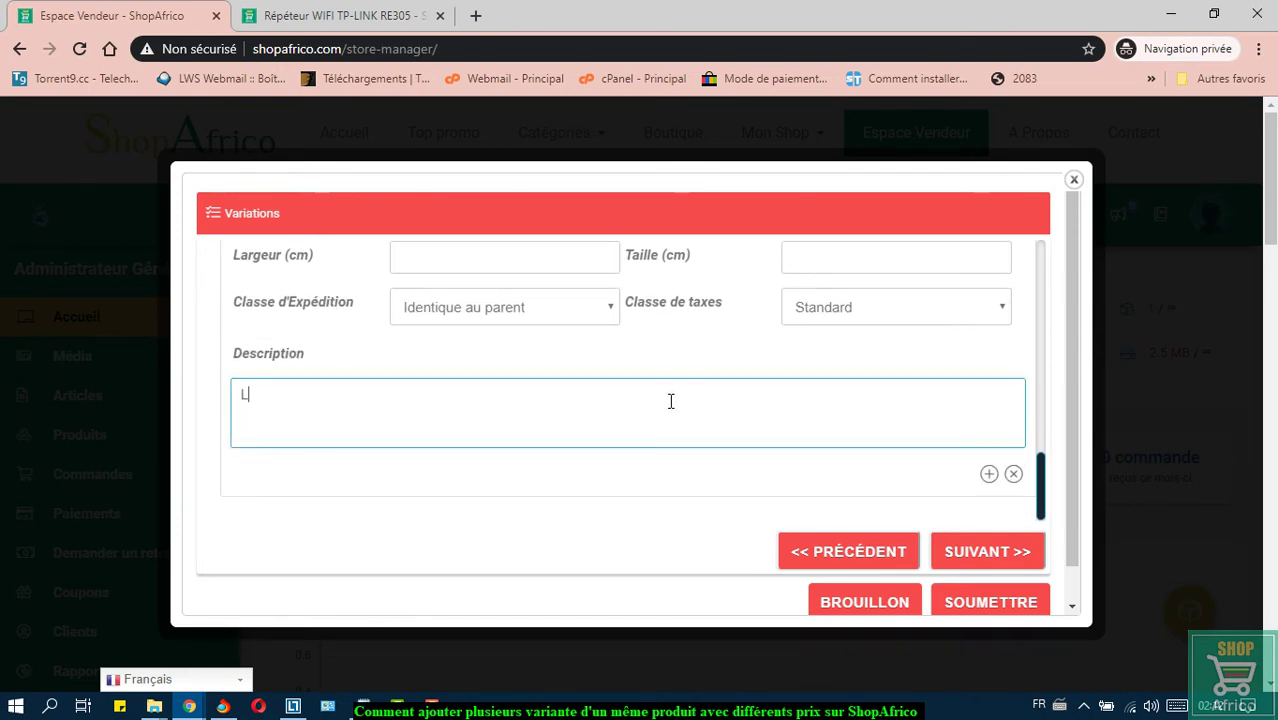
pyautogui.write('Lacoste en coton c')
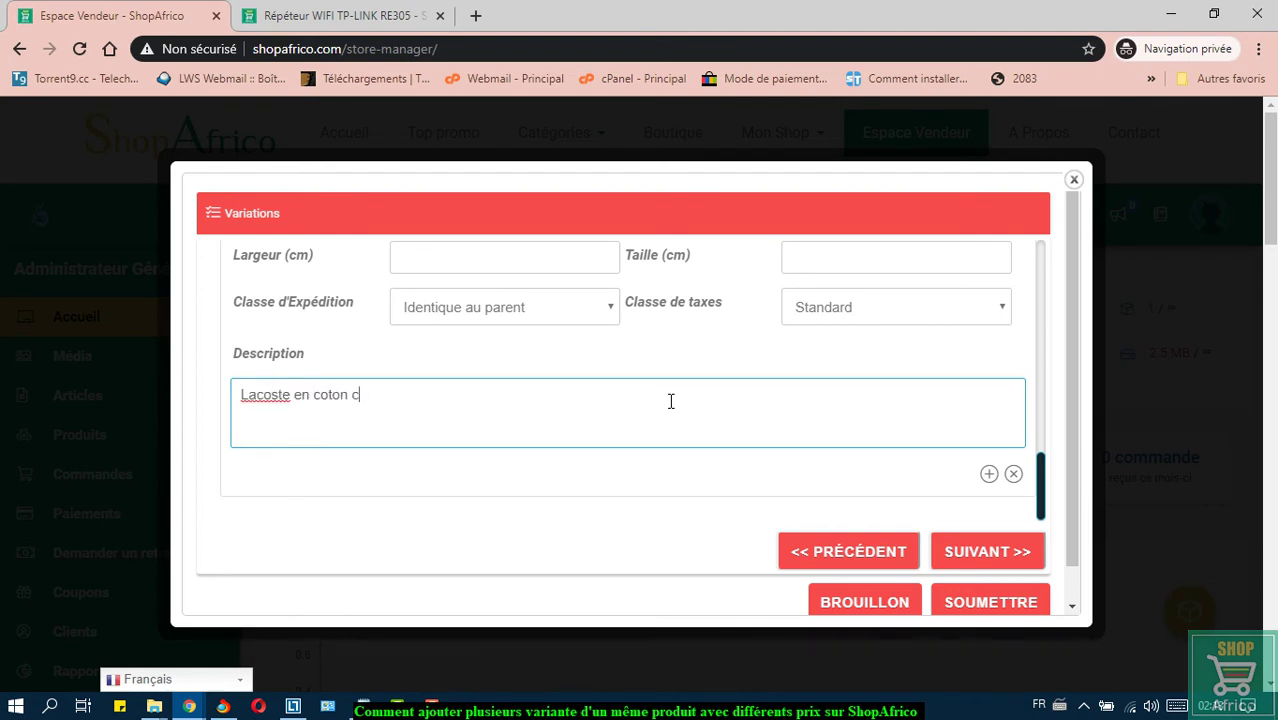
pyautogui.write('ouleur noire')
# Add a third variation below Noir and set its colour to Rouge.
pyautogui.click(989, 475)
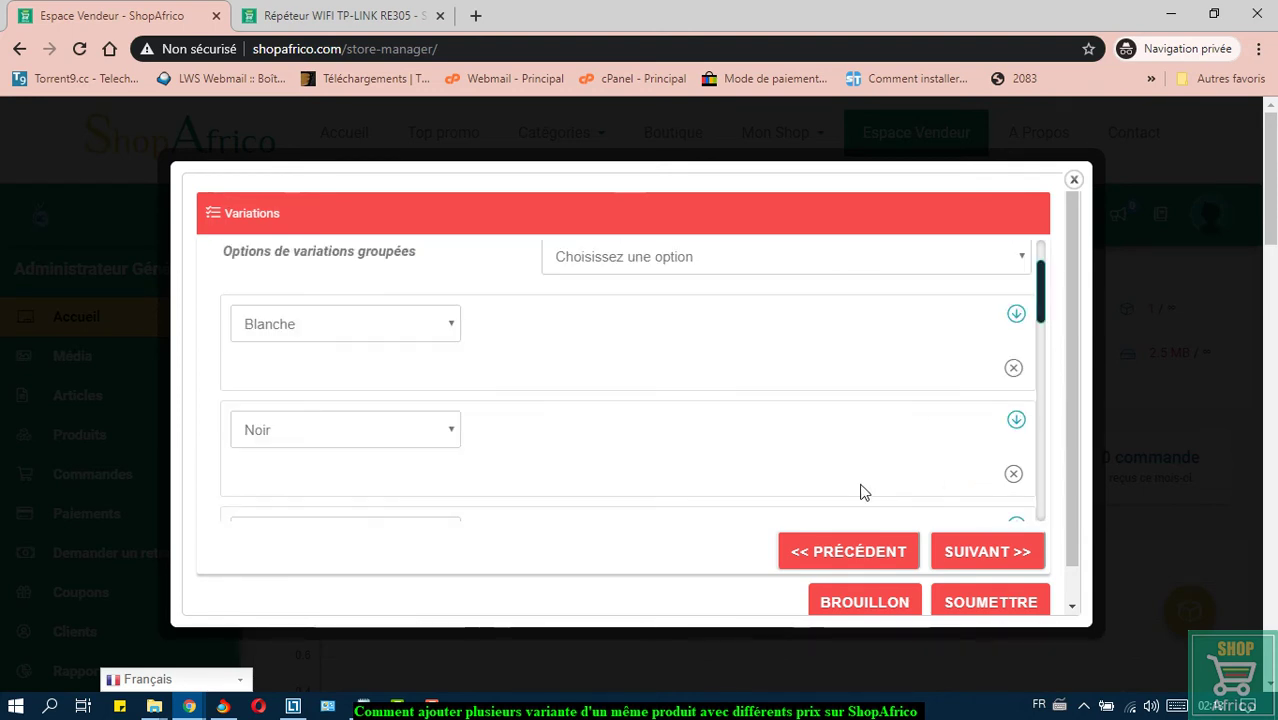
pyautogui.scroll(-5, 359, 447)
pyautogui.click(437, 290)
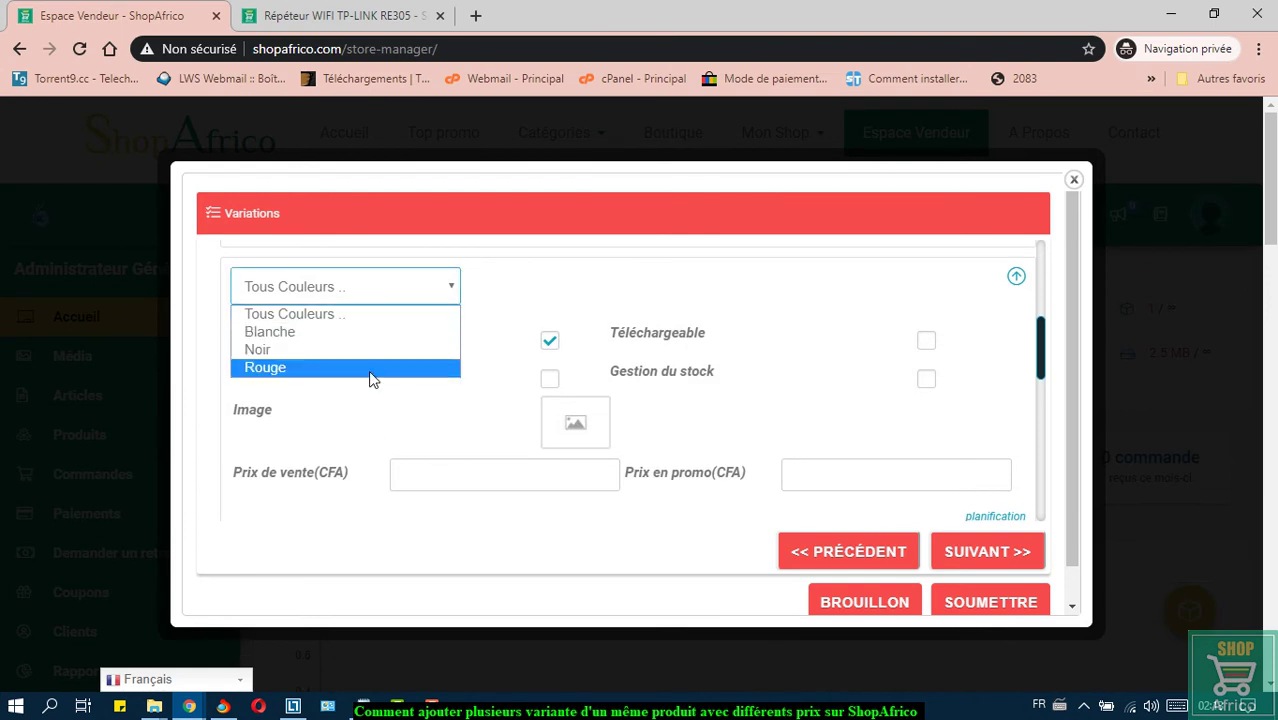
pyautogui.click(371, 366)
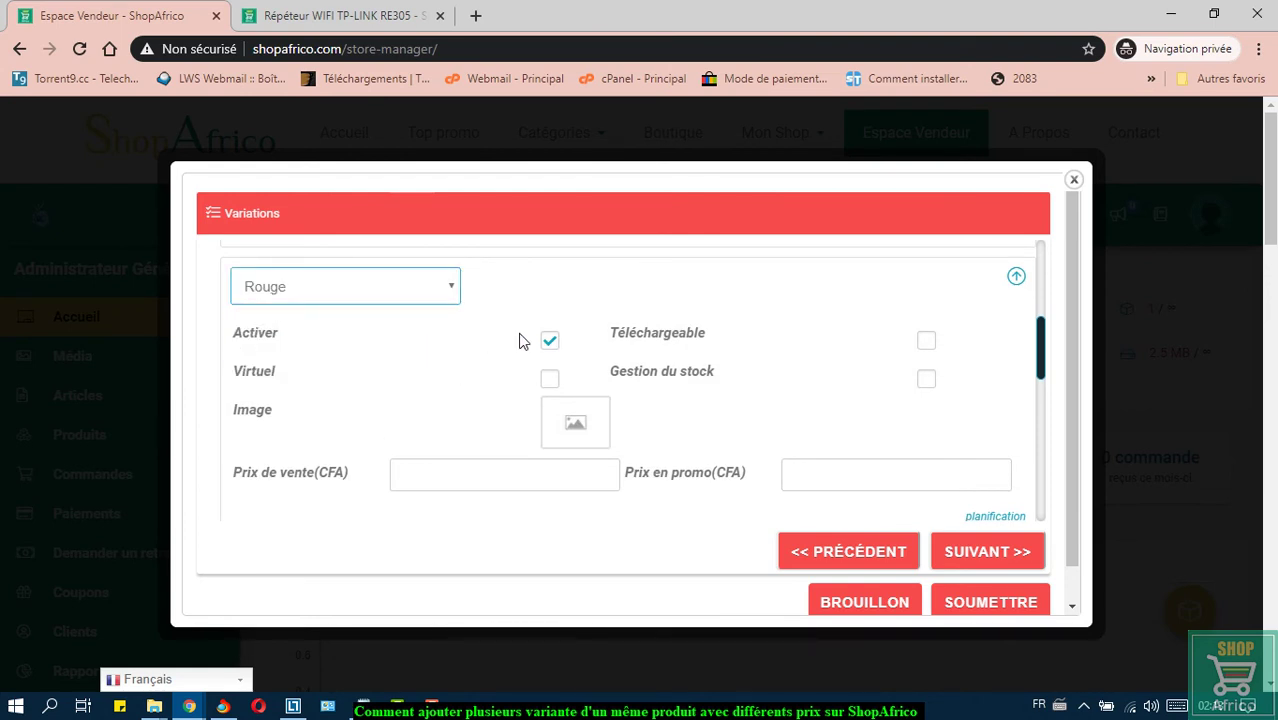
# Assign the lacoste-rouge.jpg image from the media library to the Rouge variation and set its selling price to 6000 CFA.
pyautogui.scroll(-1, 576, 378)
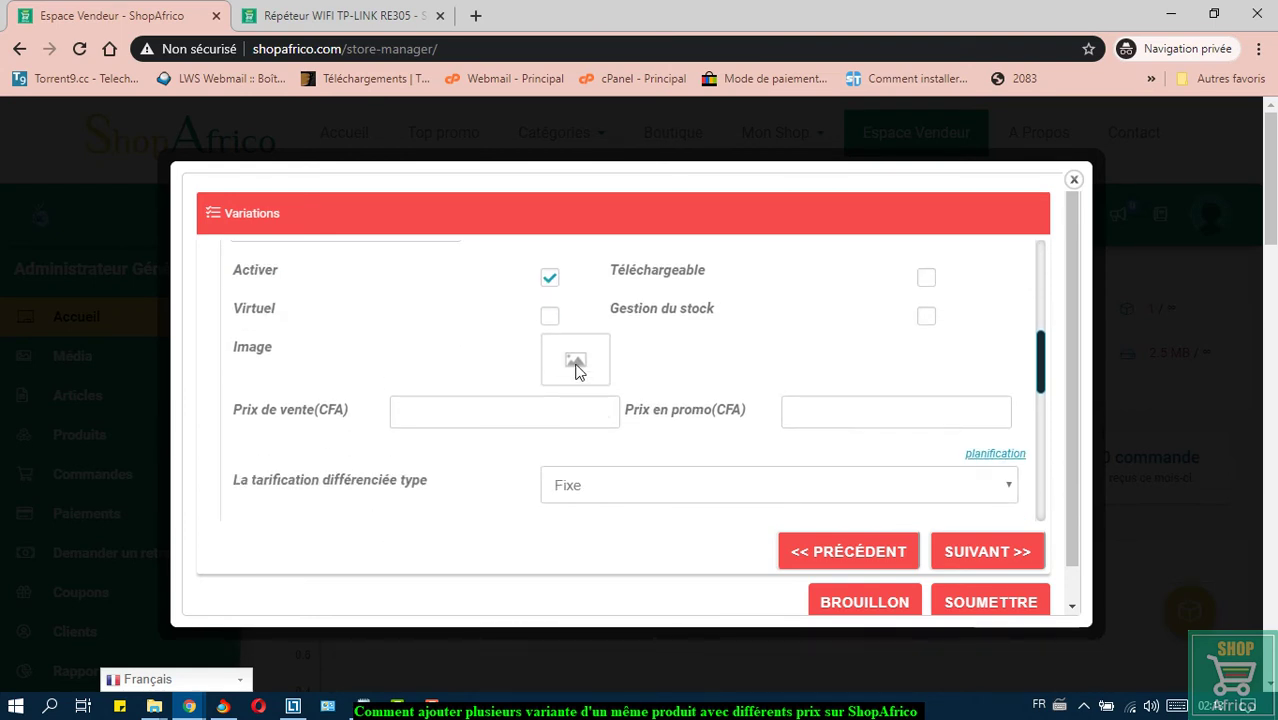
pyautogui.click(575, 362)
pyautogui.click(128, 371)
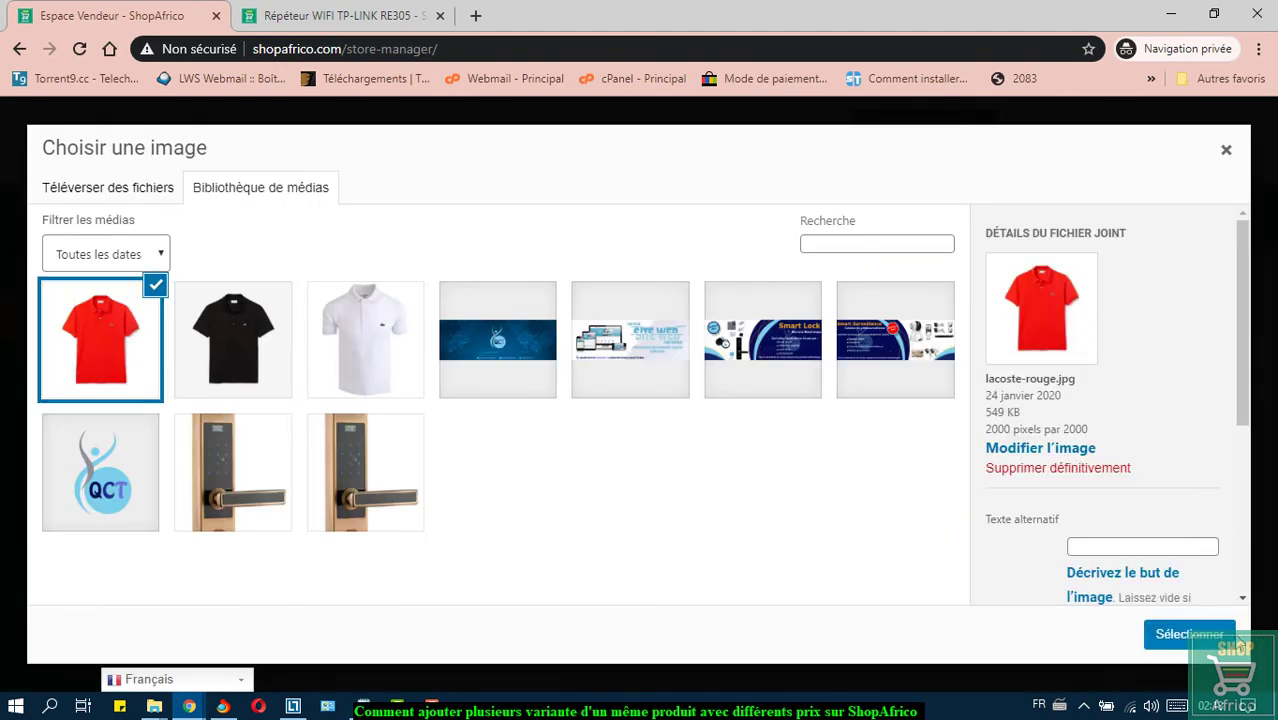
pyautogui.click(1188, 634)
pyautogui.scroll(-1, 668, 450)
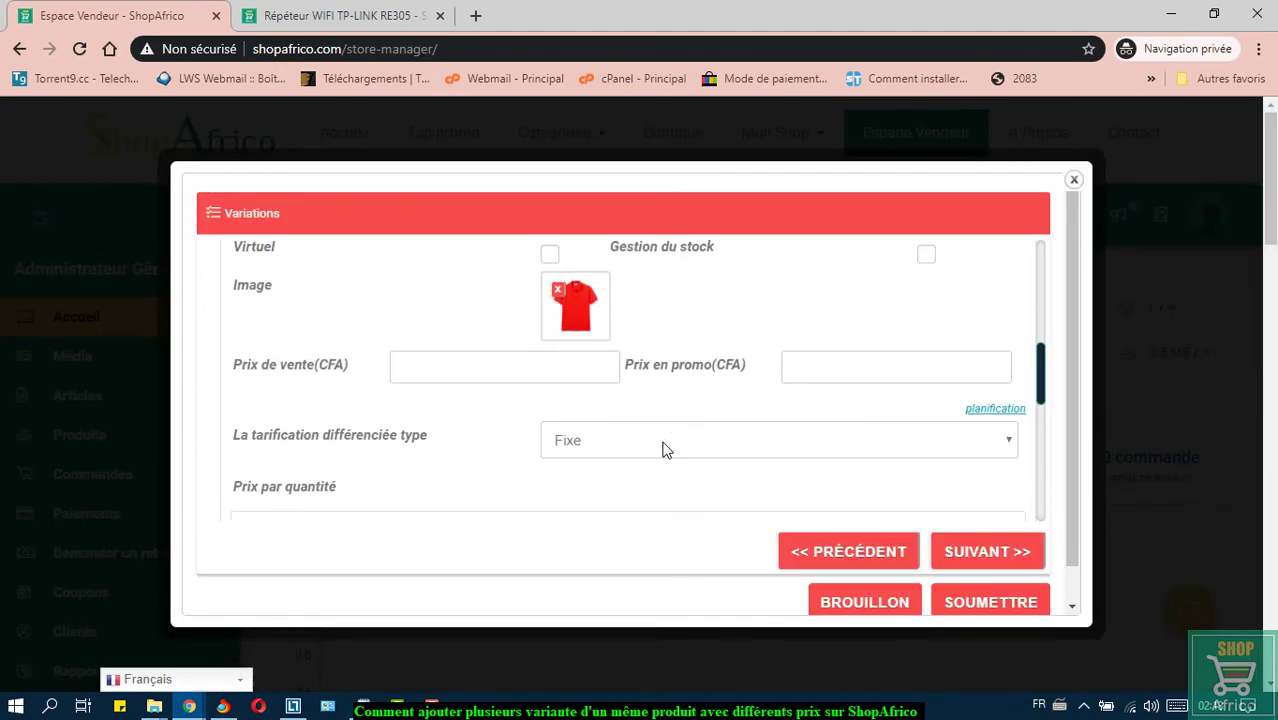
pyautogui.click(466, 368)
pyautogui.write('6')
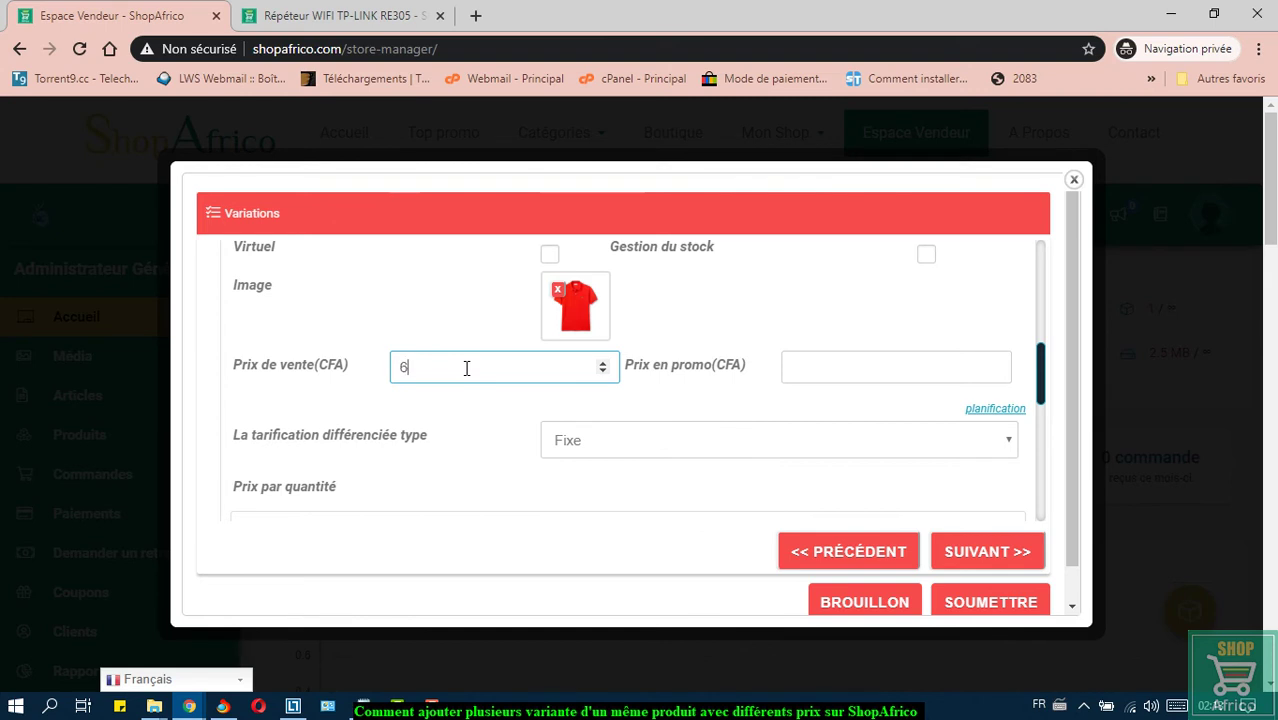
pyautogui.write('000')
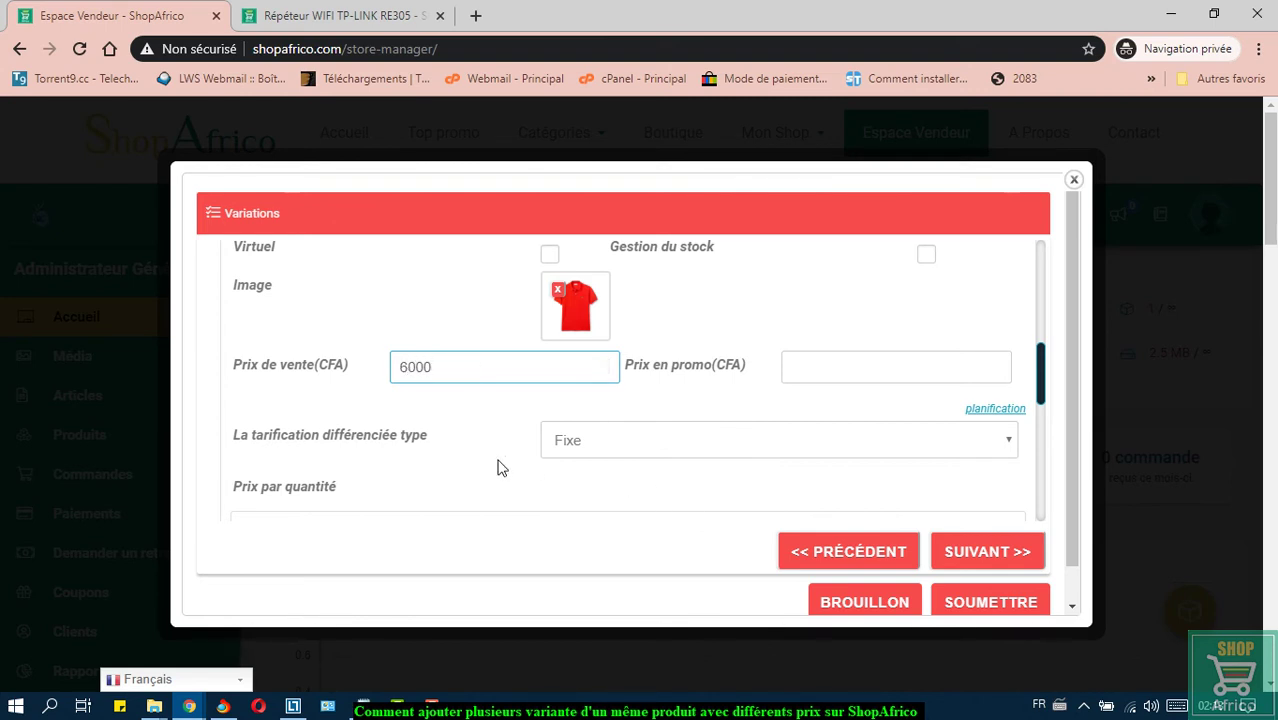
# Set the Rouge variation's weight to 0.5 kg.
pyautogui.scroll(-3, 579, 465)
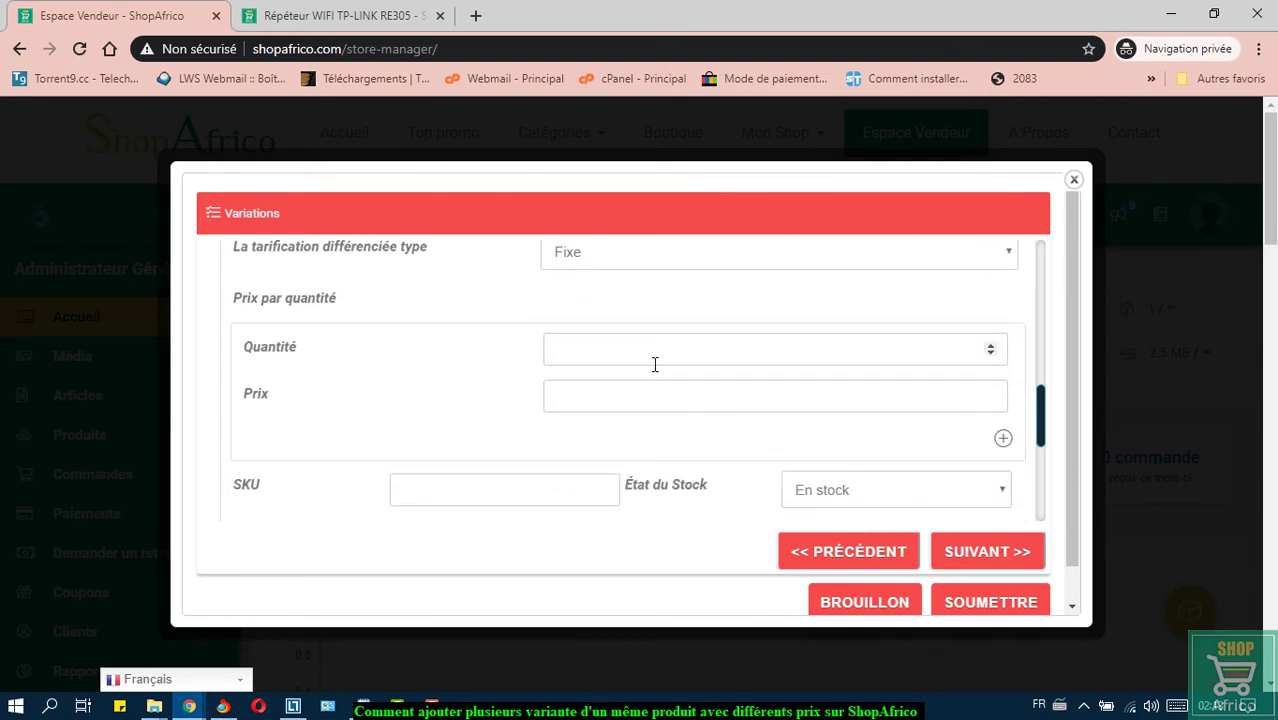
pyautogui.scroll(-2, 660, 360)
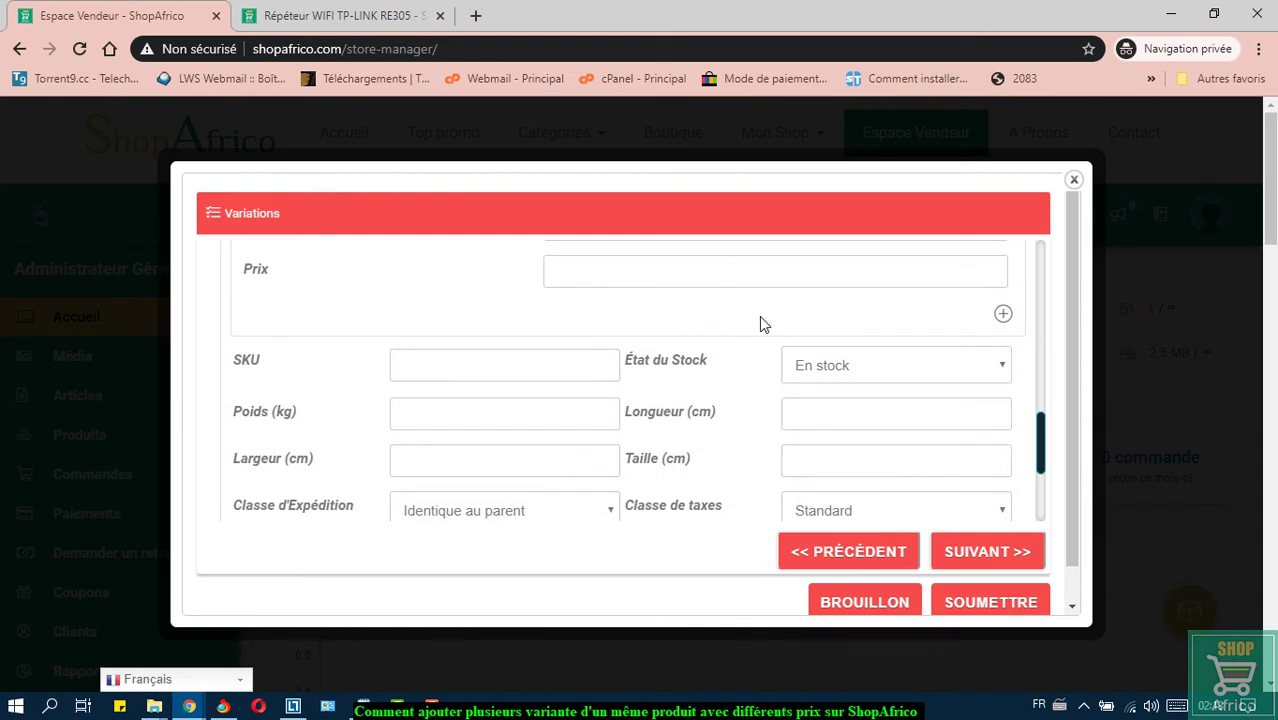
pyautogui.scroll(-1, 800, 360)
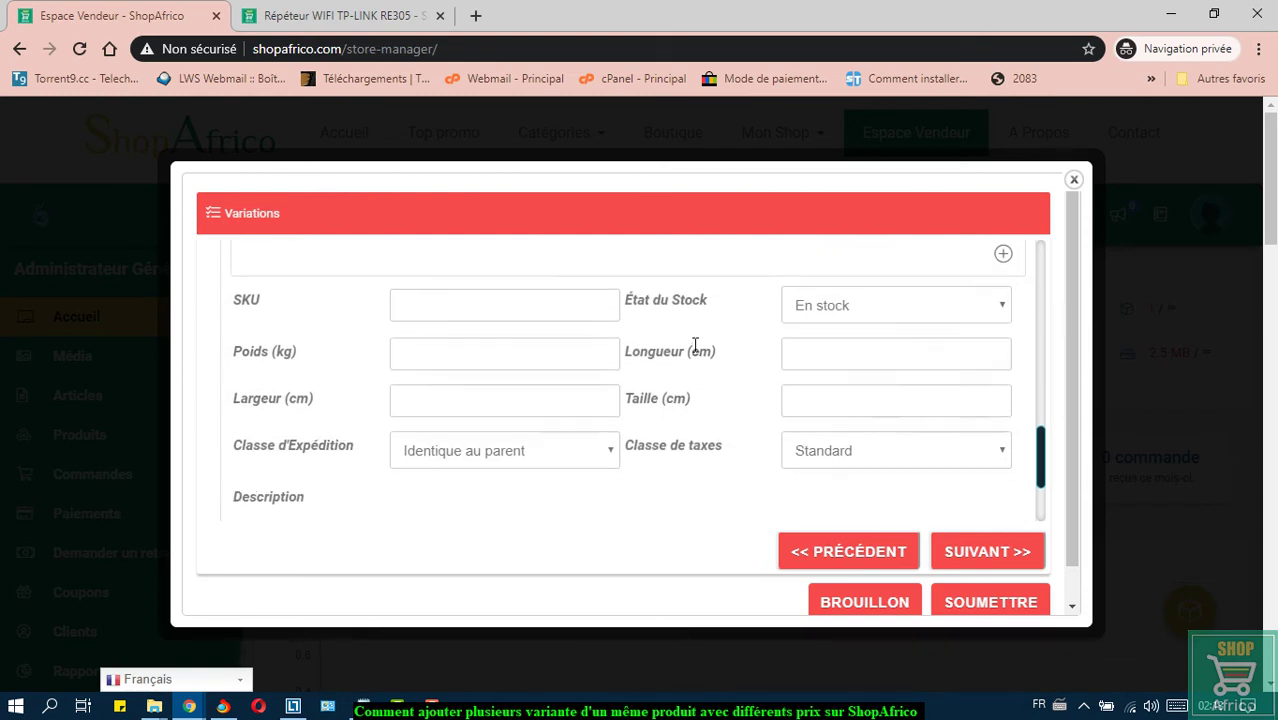
pyautogui.scroll(1, 799, 371)
pyautogui.scroll(-3, 802, 374)
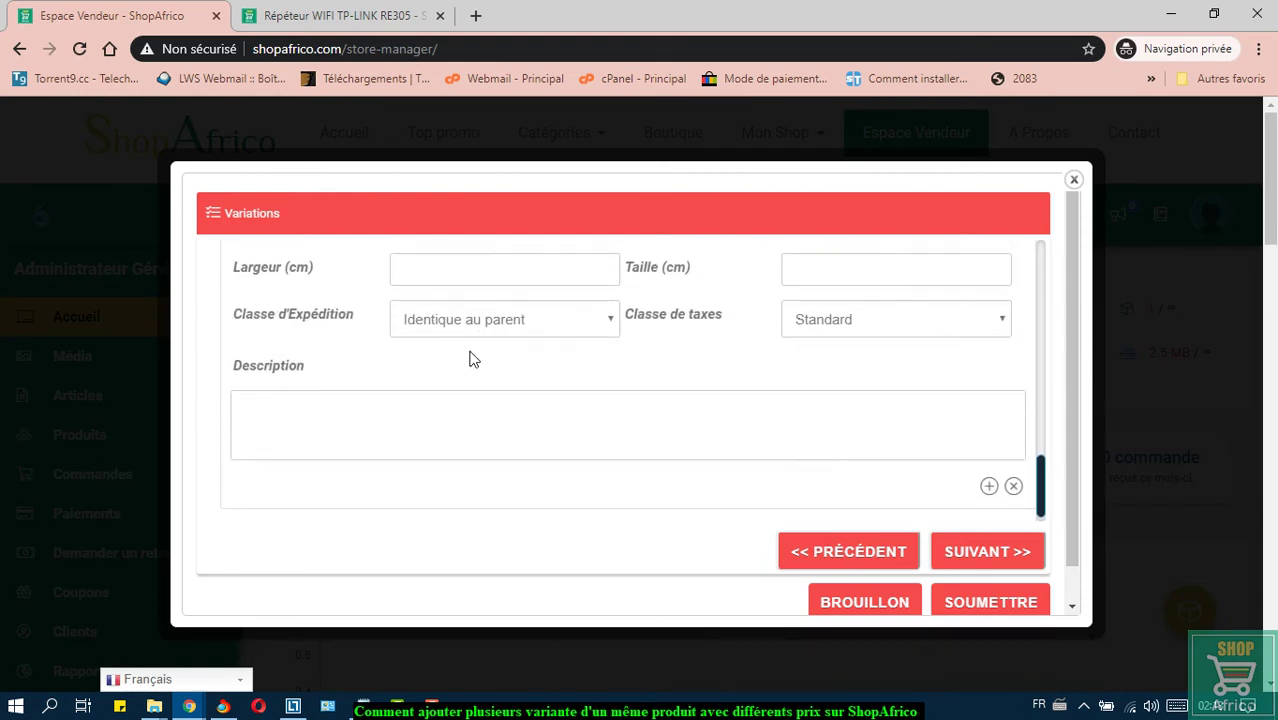
pyautogui.scroll(-1, 450, 380)
pyautogui.scroll(3, 455, 385)
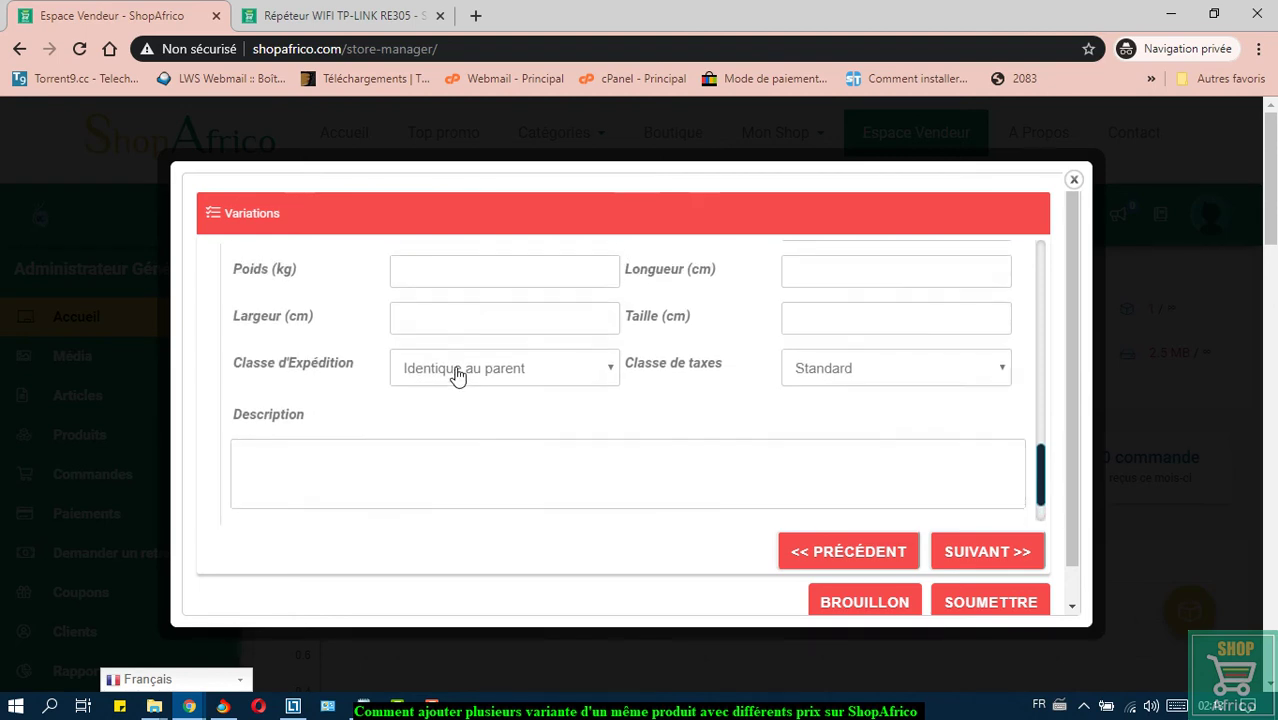
pyautogui.click(460, 385)
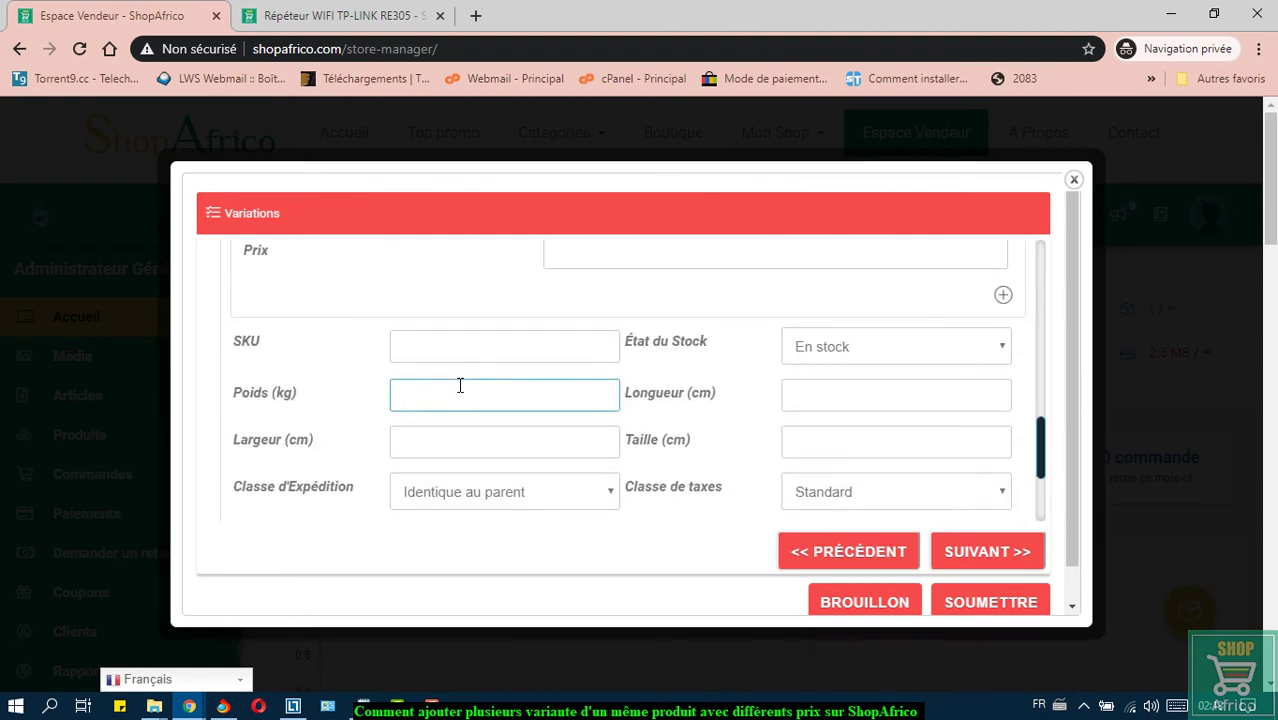
pyautogui.write('0.5')
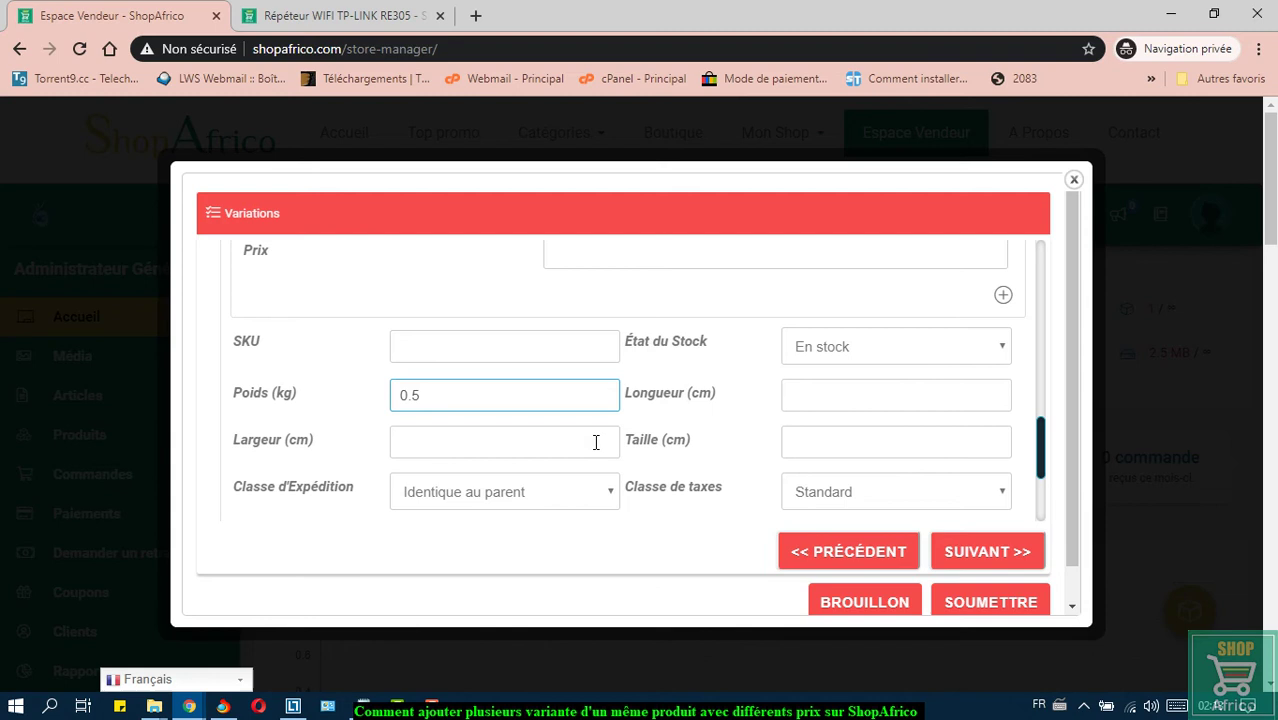
pyautogui.click(740, 420)
# Enter "Lacoste en coton de couleur rouge" as the Rouge variation's description.
pyautogui.scroll(-2, 522, 455)
pyautogui.click(480, 383)
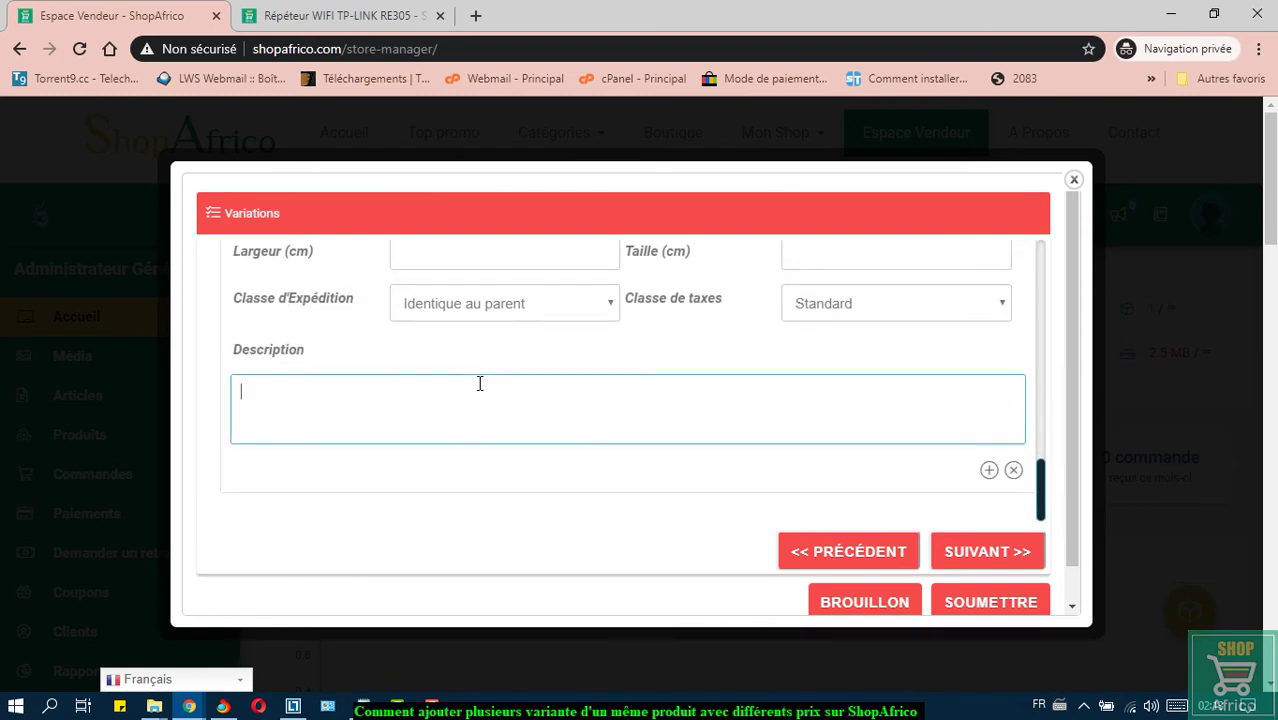
pyautogui.write('Lacoste en coto')
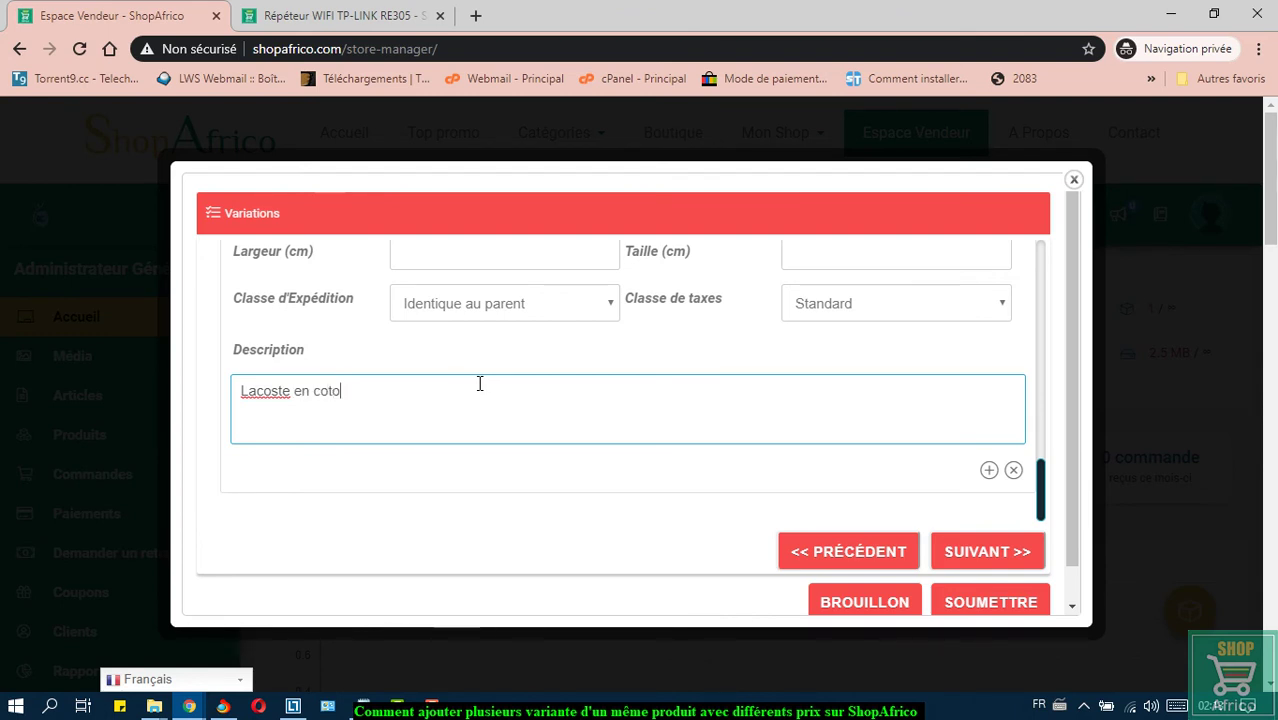
pyautogui.write('n co')
pyautogui.write(' cule')
pyautogui.write('ure ')
pyautogui.write('r')
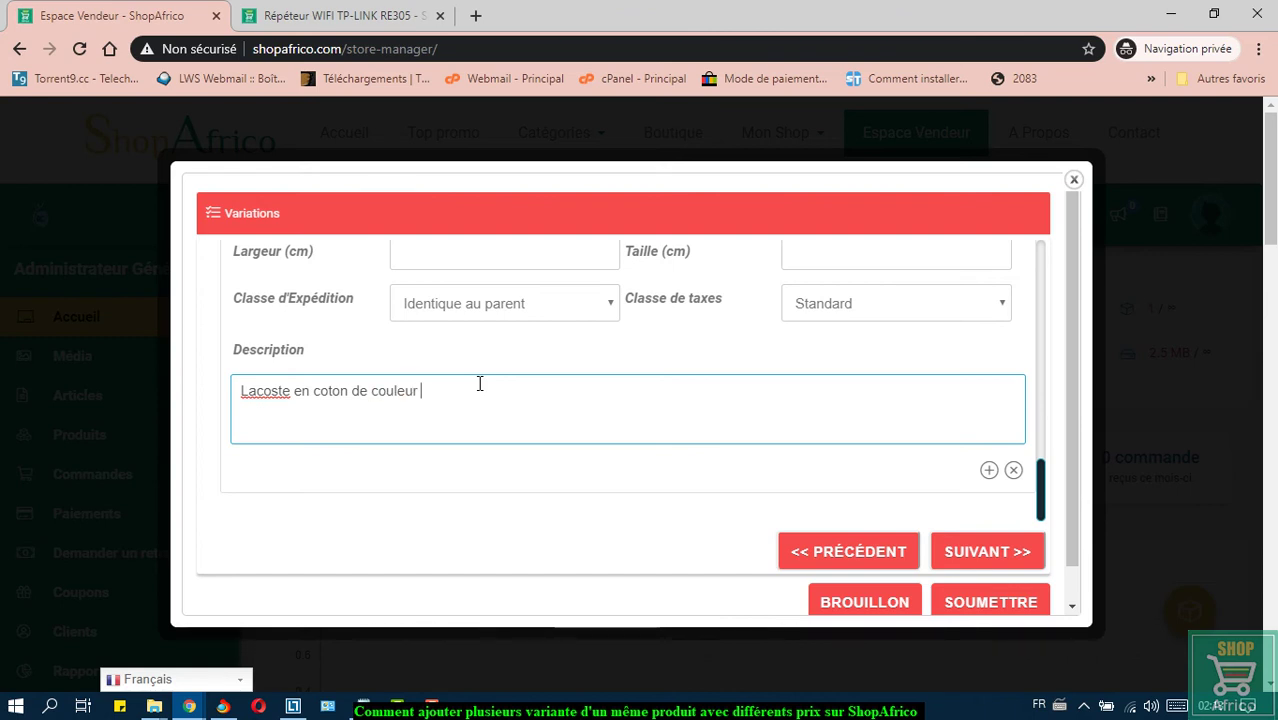
pyautogui.write(' rouge')
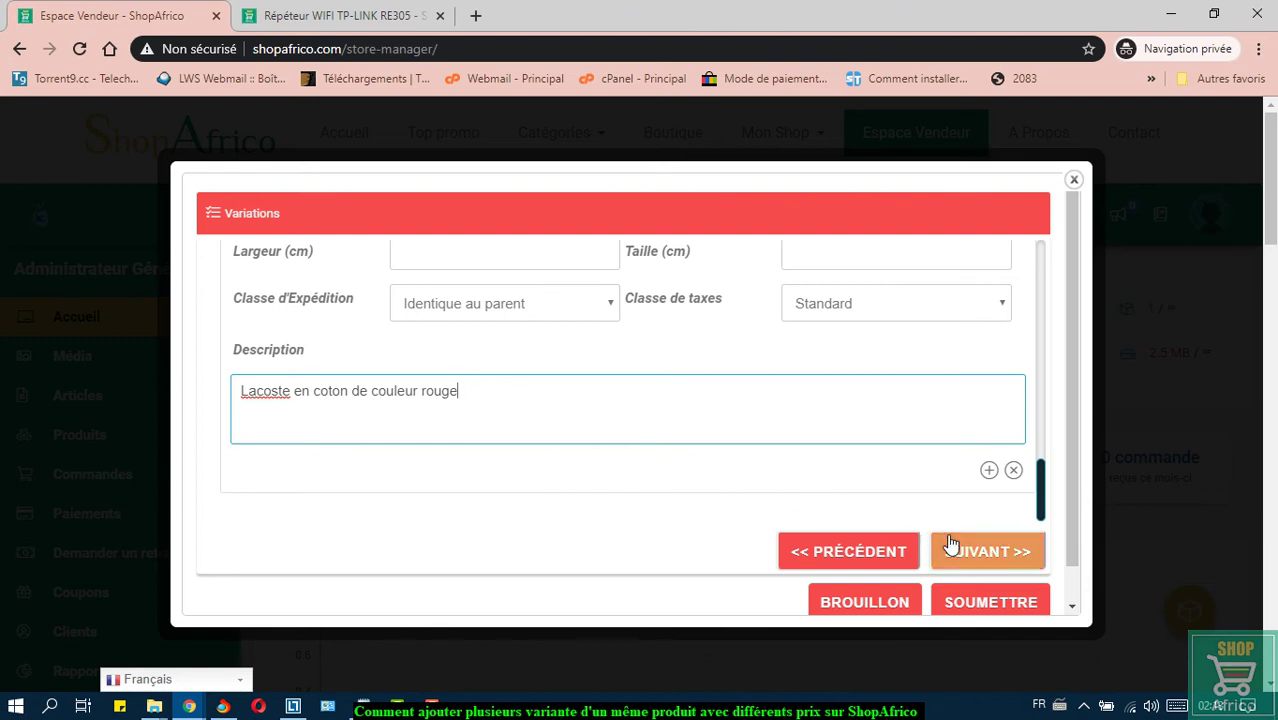
# Skip the linked products, Yoast SEO and product terms pages, and try to submit the product from the Avancé page.
pyautogui.click(985, 566)
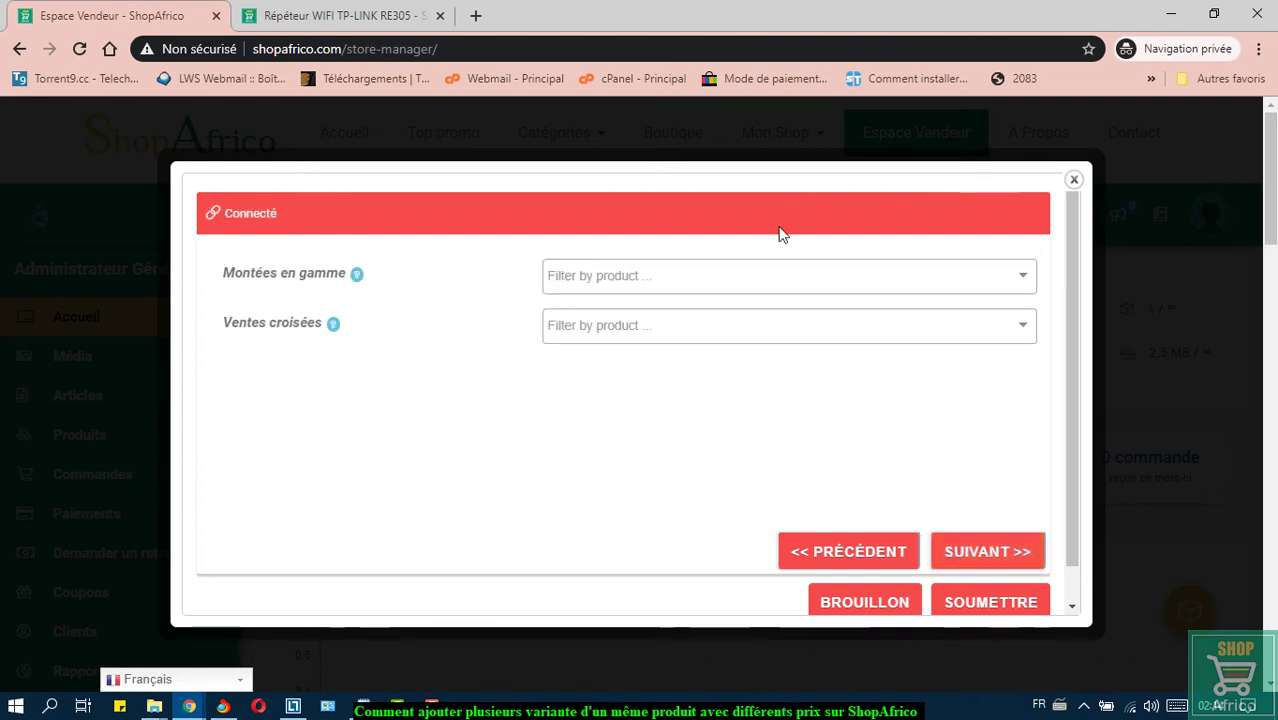
pyautogui.click(984, 563)
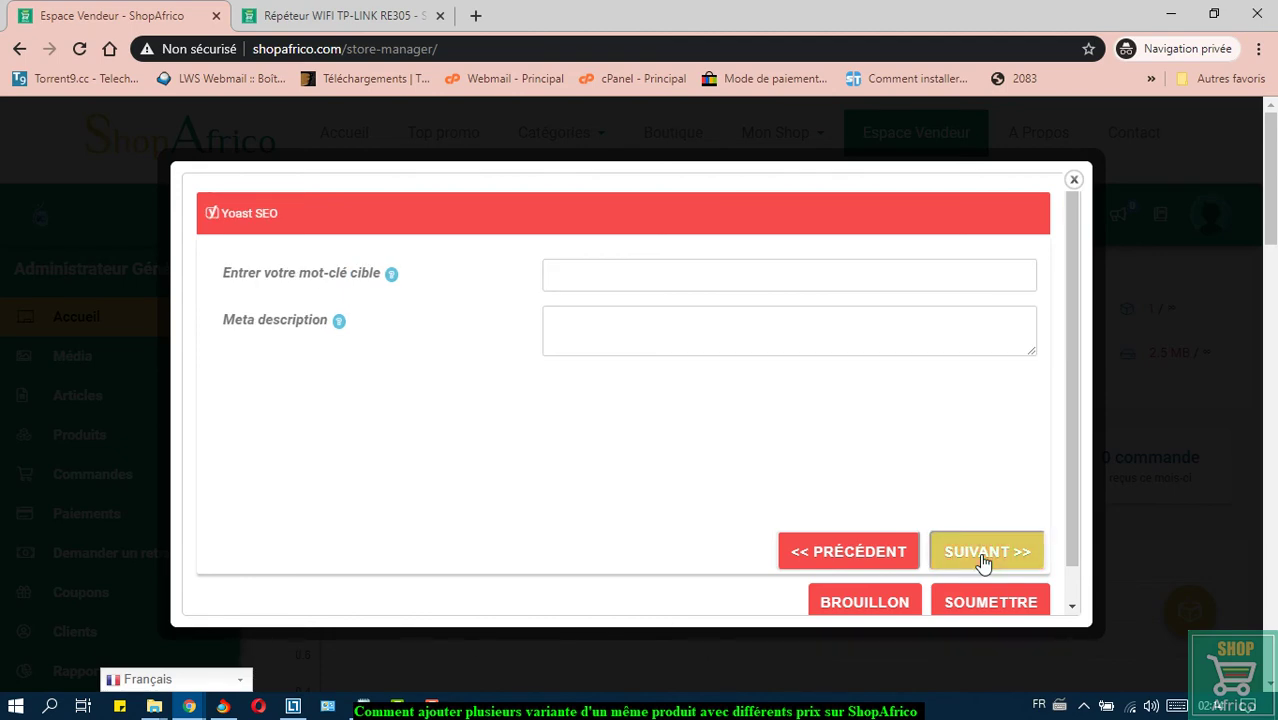
pyautogui.click(984, 563)
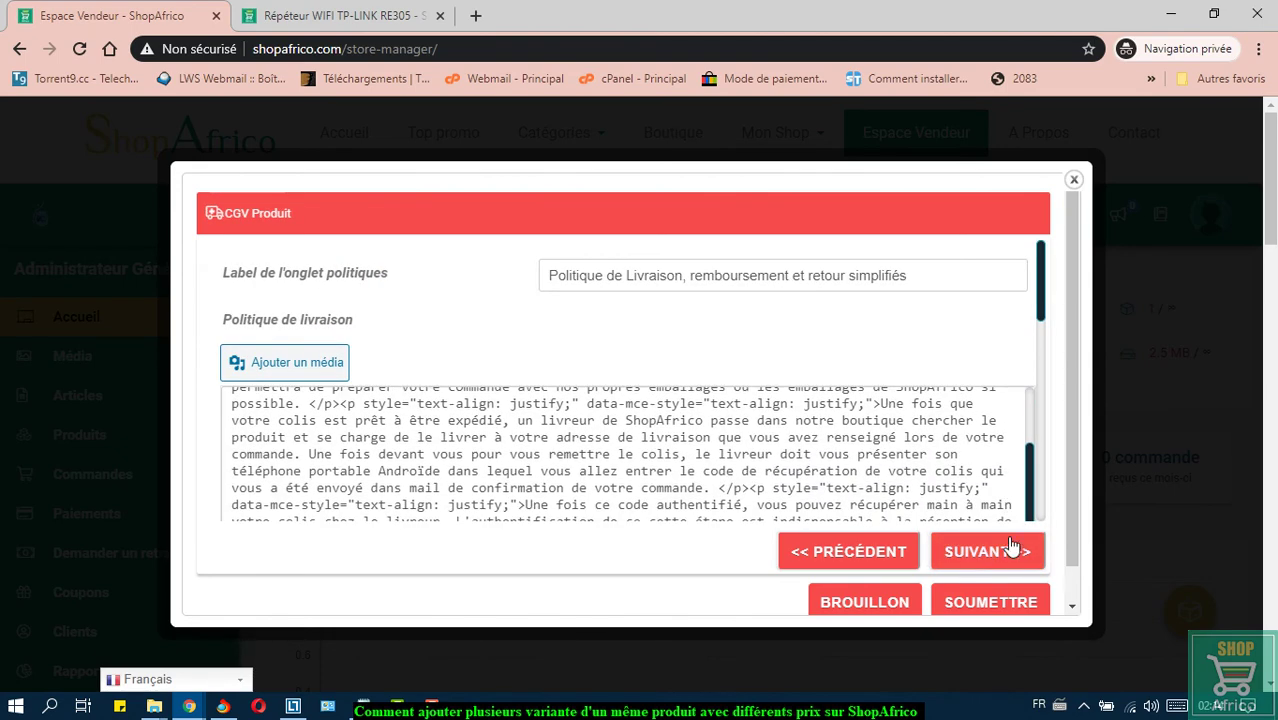
pyautogui.click(1005, 552)
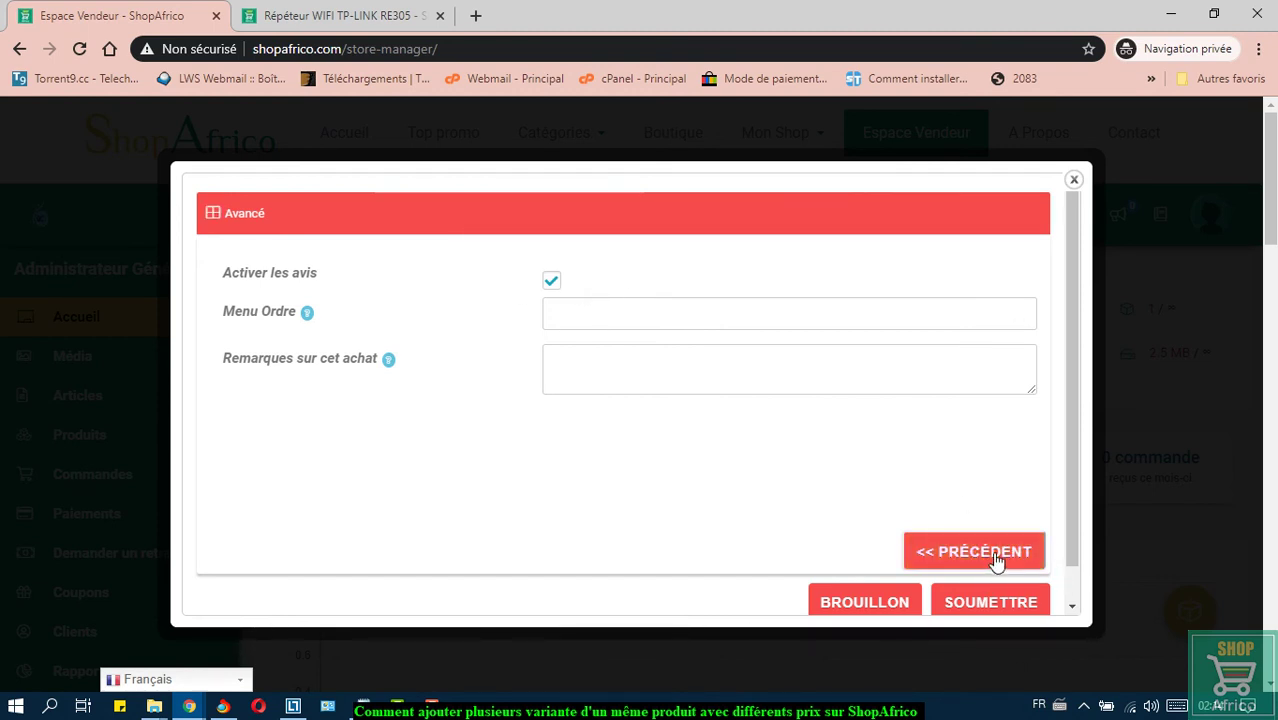
pyautogui.scroll(-1, 990, 563)
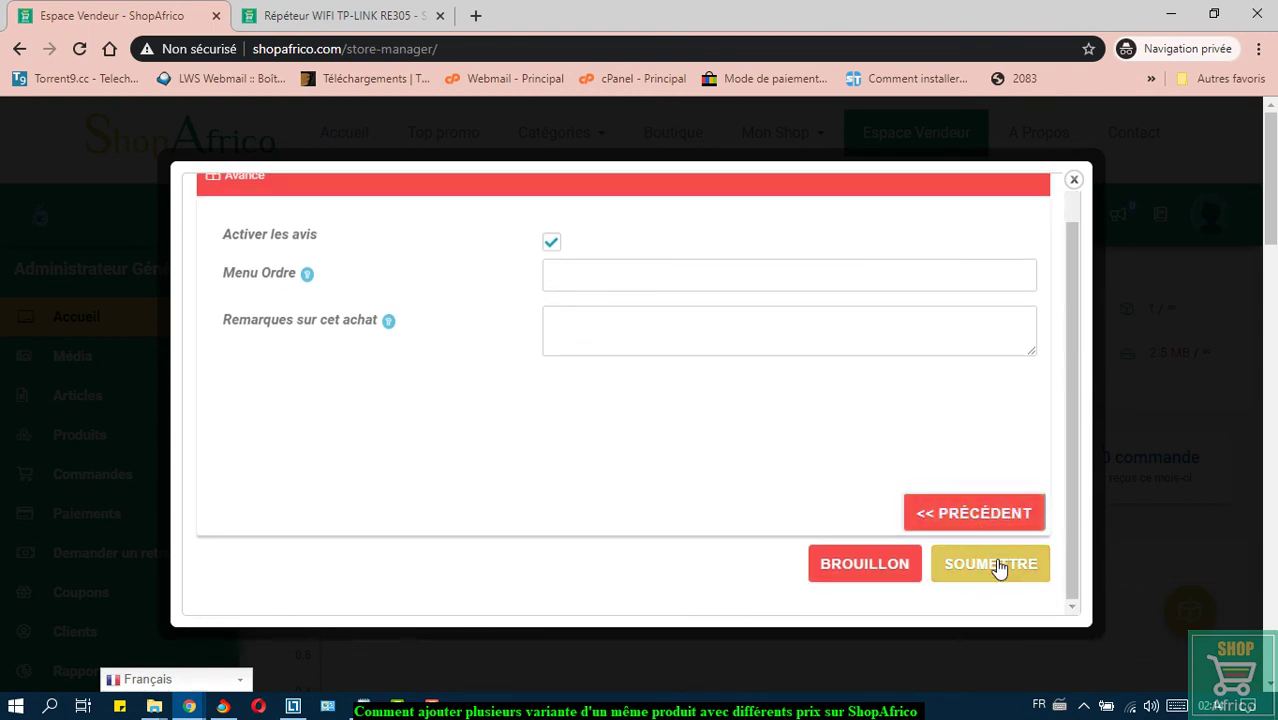
pyautogui.click(990, 564)
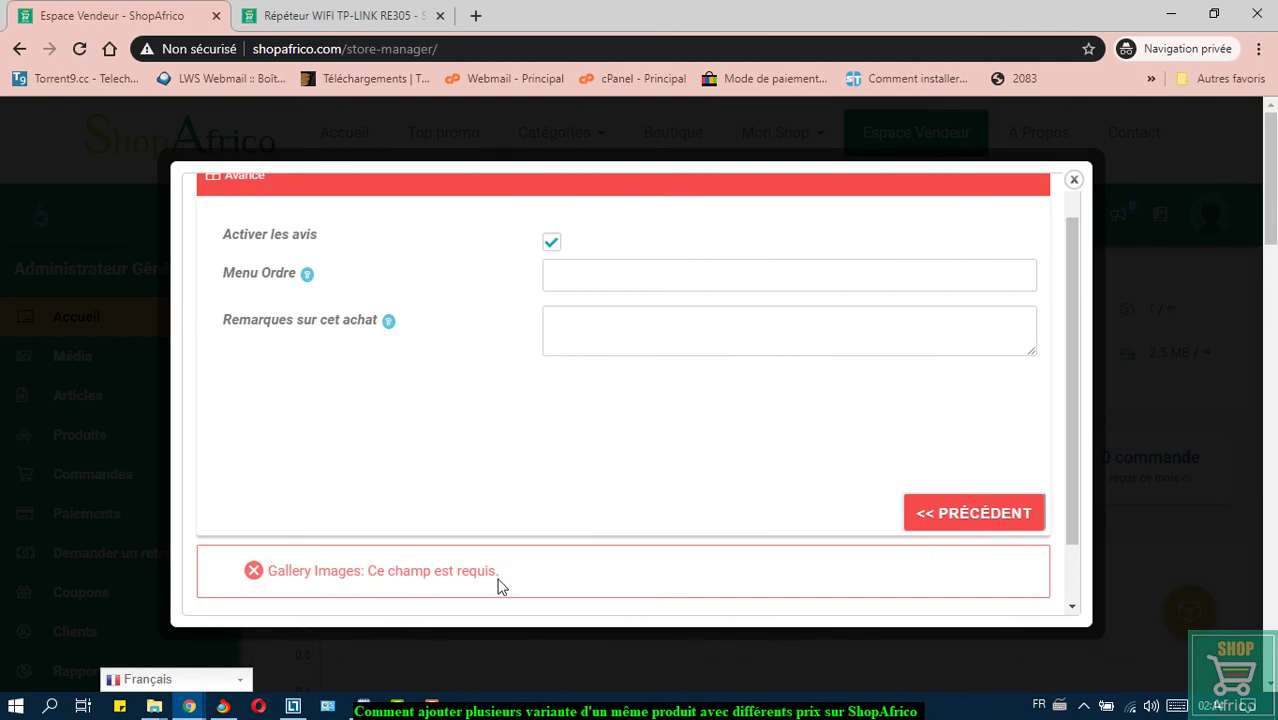
# Return through the product form's earlier pages to the image gallery page.
pyautogui.click(933, 517)
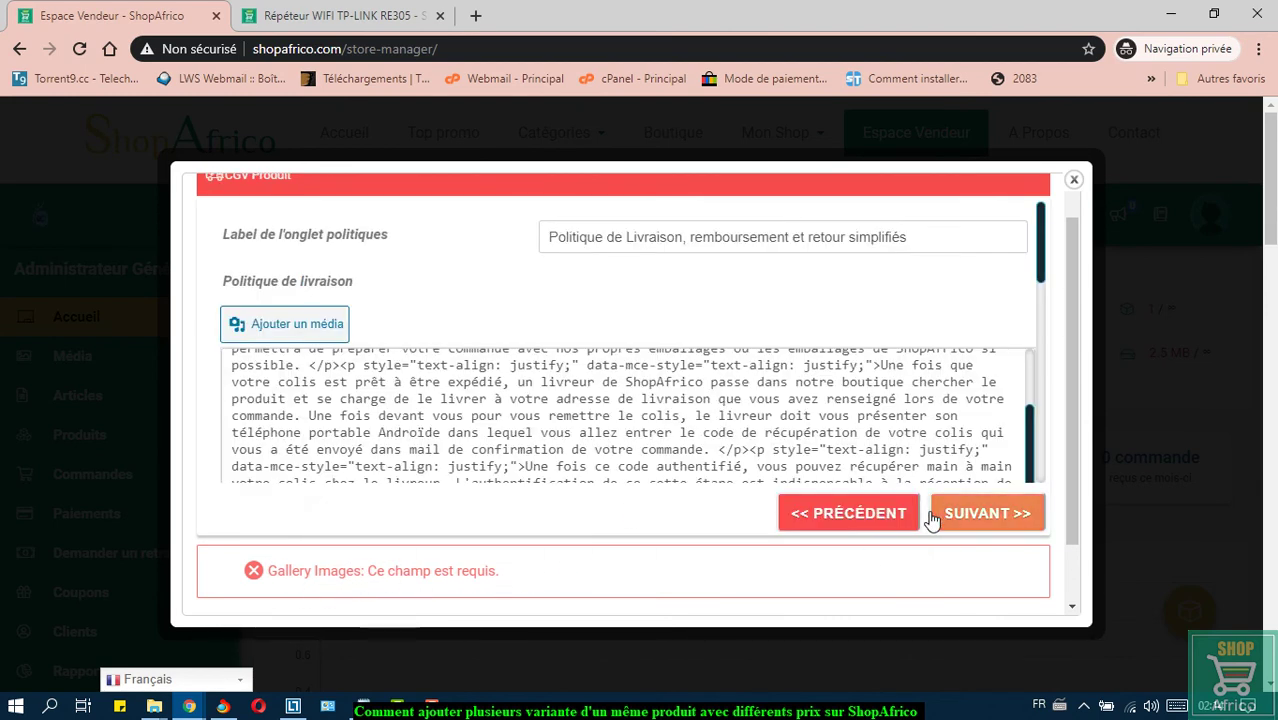
pyautogui.click(931, 518)
pyautogui.click(934, 521)
pyautogui.click(832, 524)
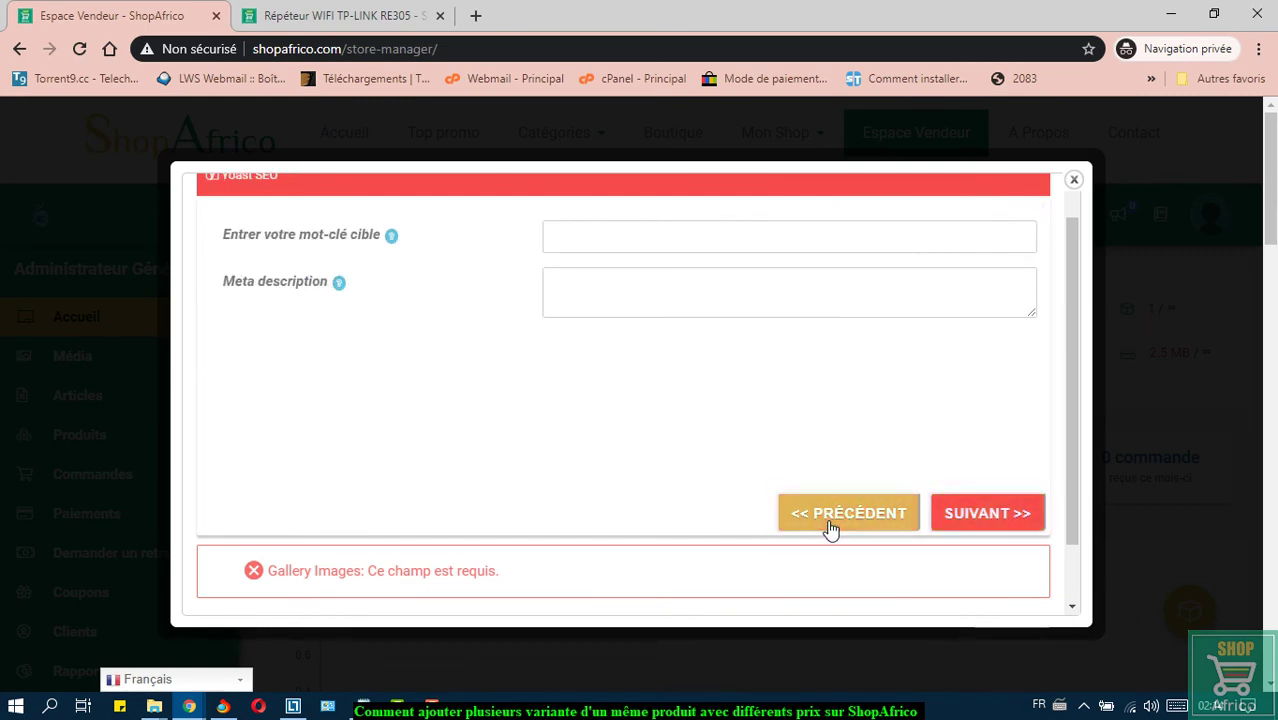
pyautogui.click(829, 525)
pyautogui.click(829, 525)
pyautogui.click(829, 525)
pyautogui.click(829, 525)
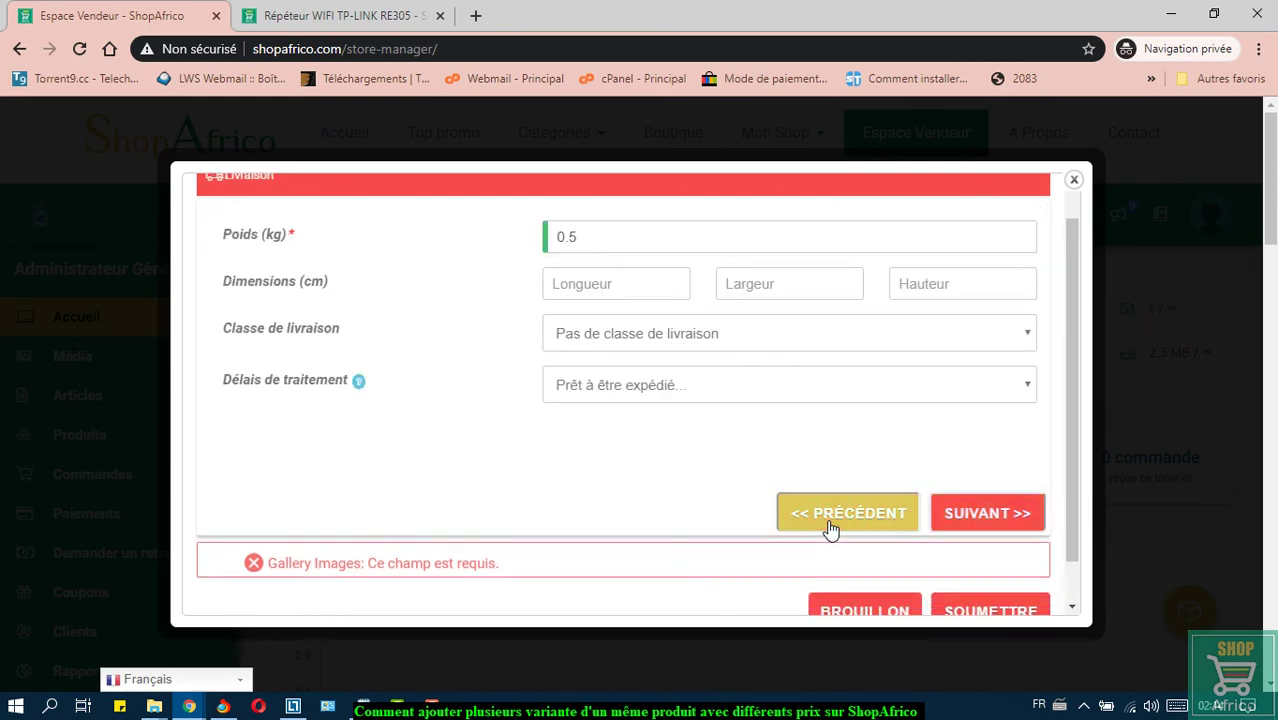
pyautogui.click(829, 527)
pyautogui.click(829, 527)
pyautogui.click(829, 527)
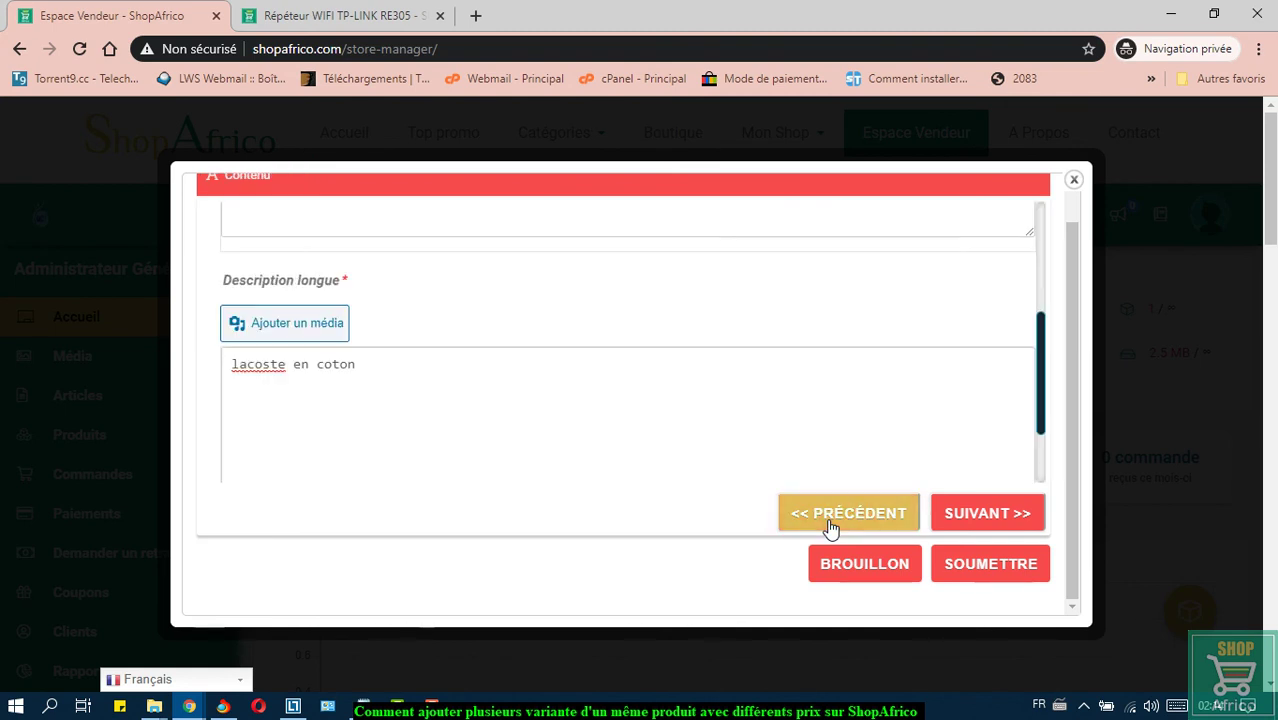
pyautogui.click(829, 527)
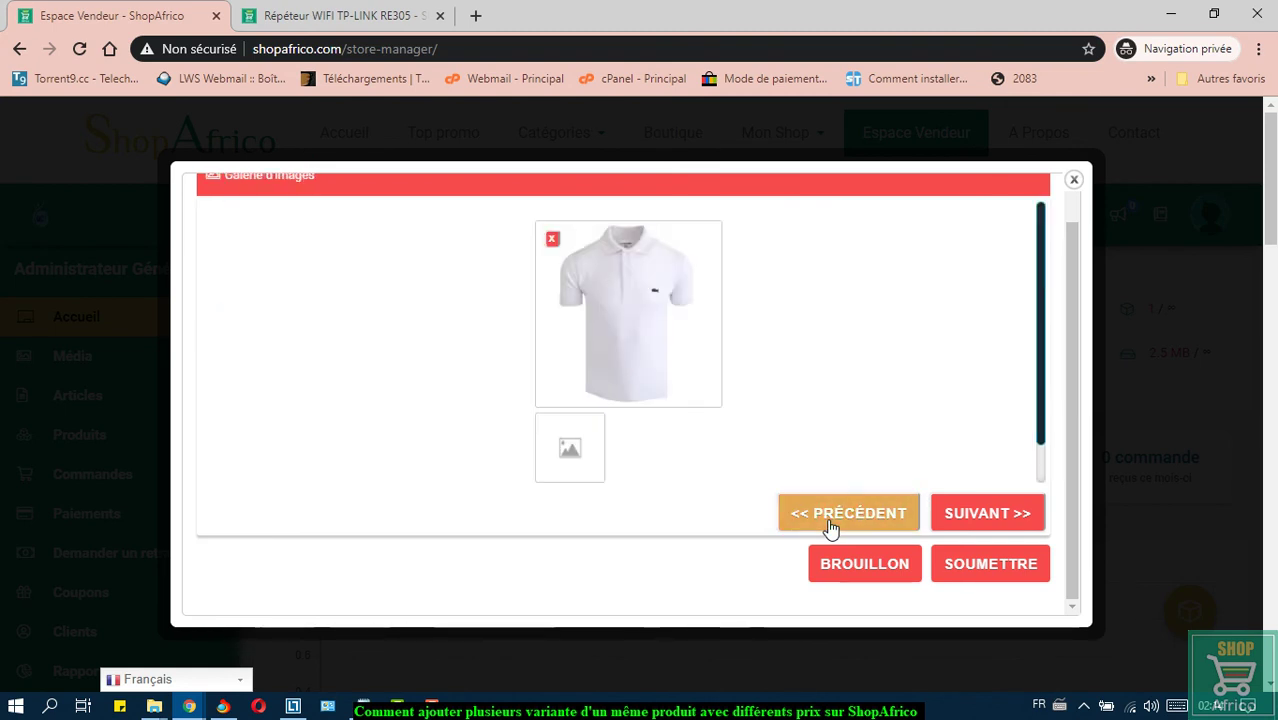
# Add lacoste-blanc.jpg from the media library to the product gallery and submit the product.
pyautogui.click(570, 450)
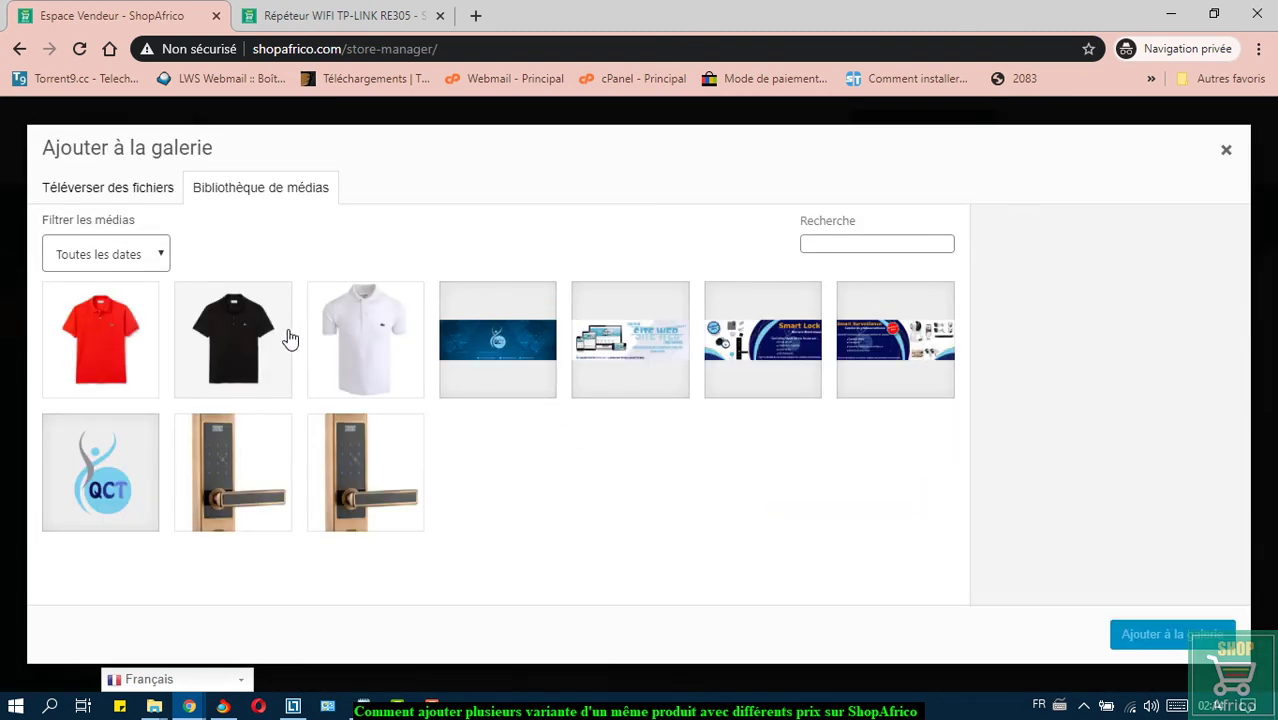
pyautogui.click(350, 340)
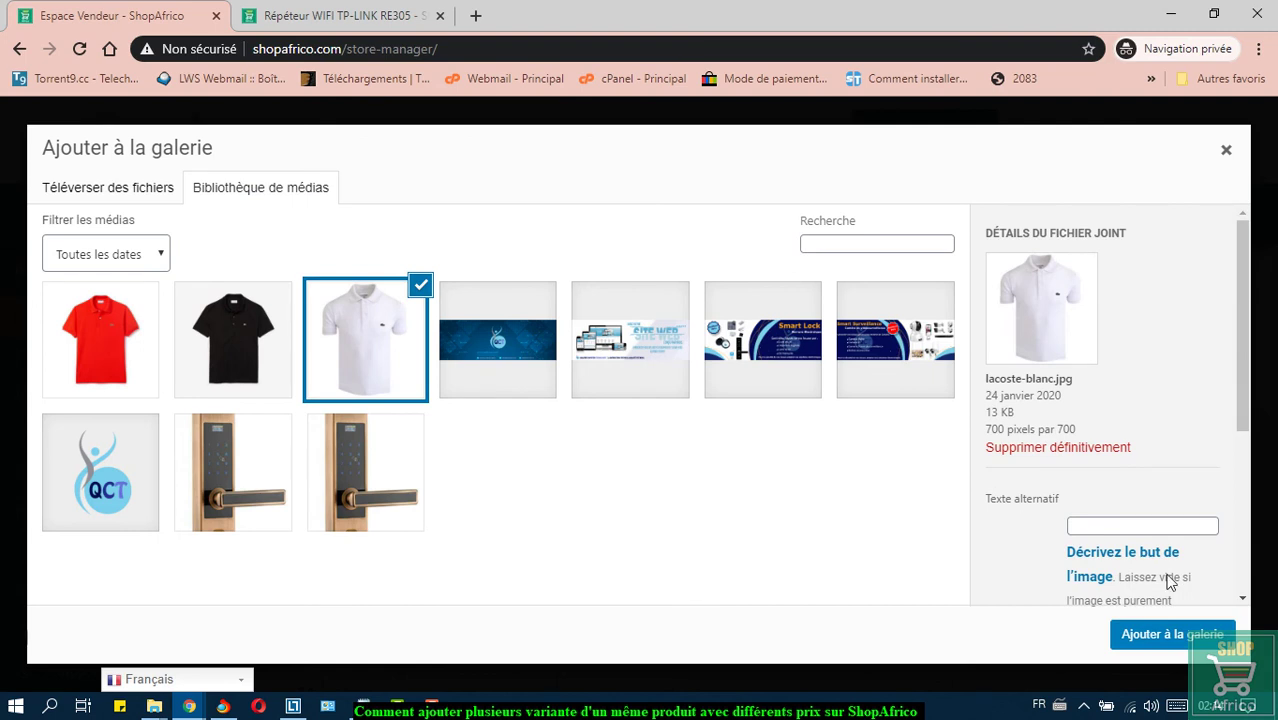
pyautogui.click(1170, 636)
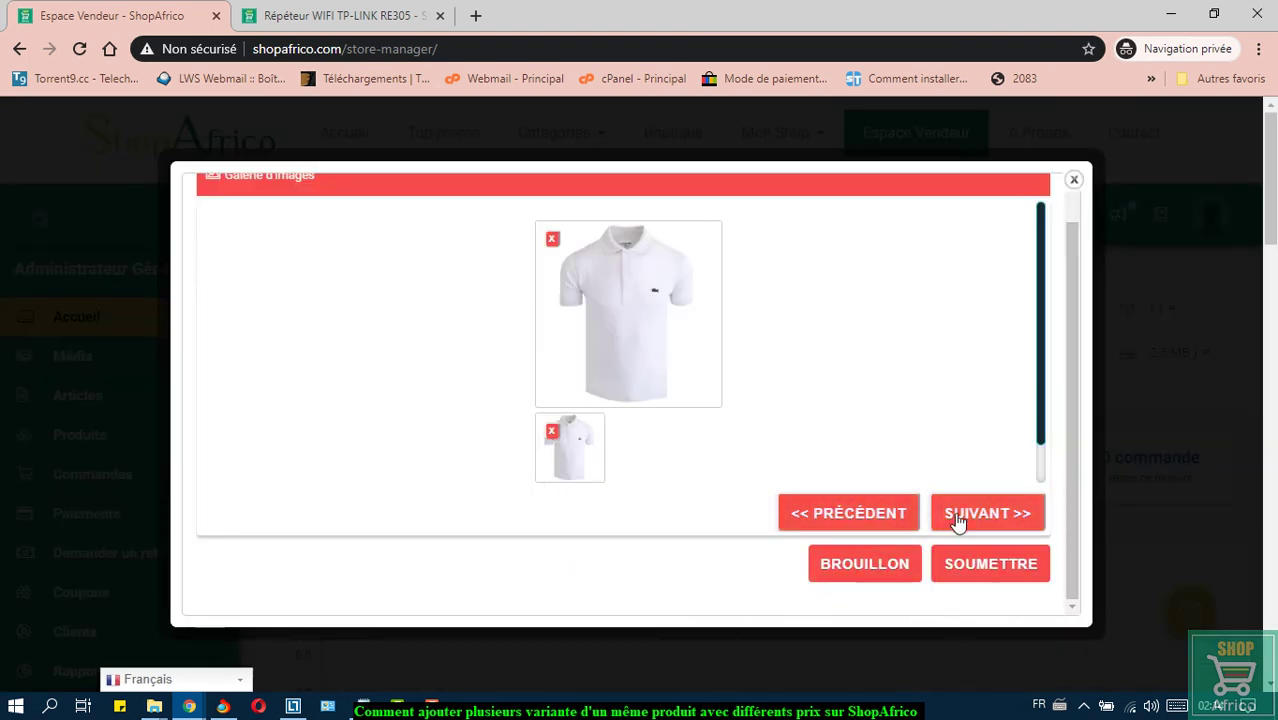
pyautogui.click(984, 563)
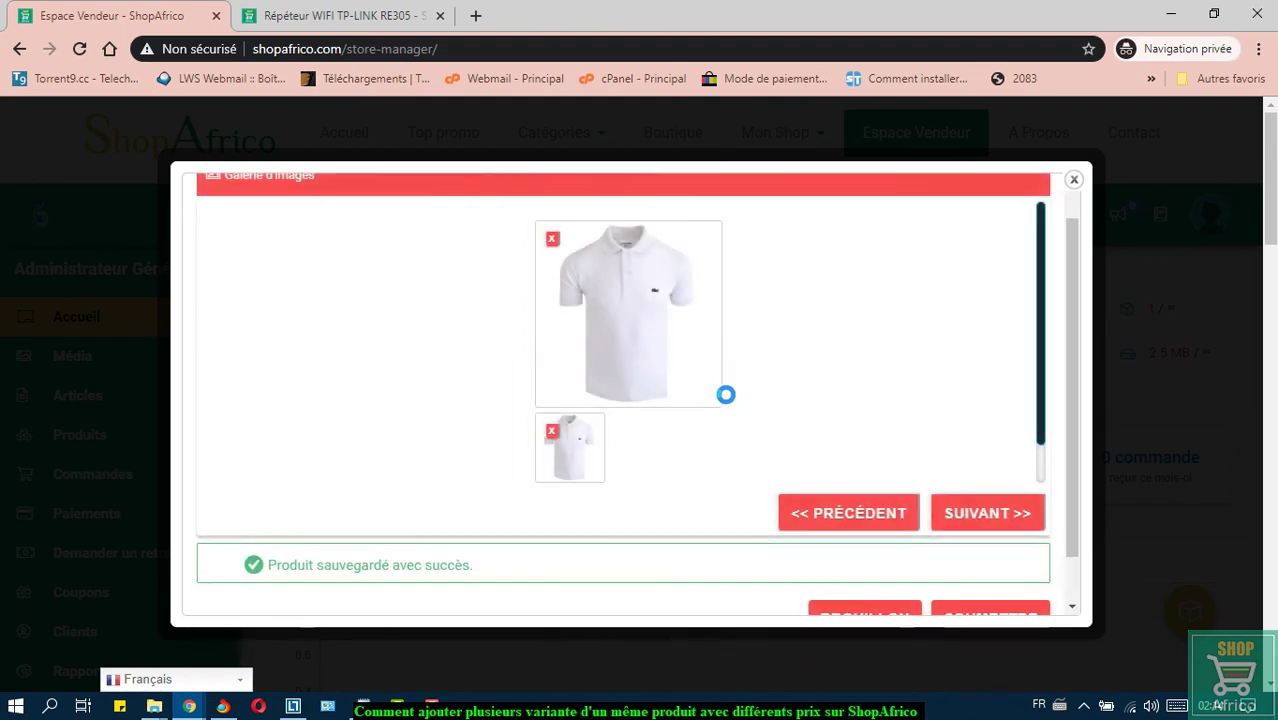
pyautogui.scroll(-1, 847, 477)
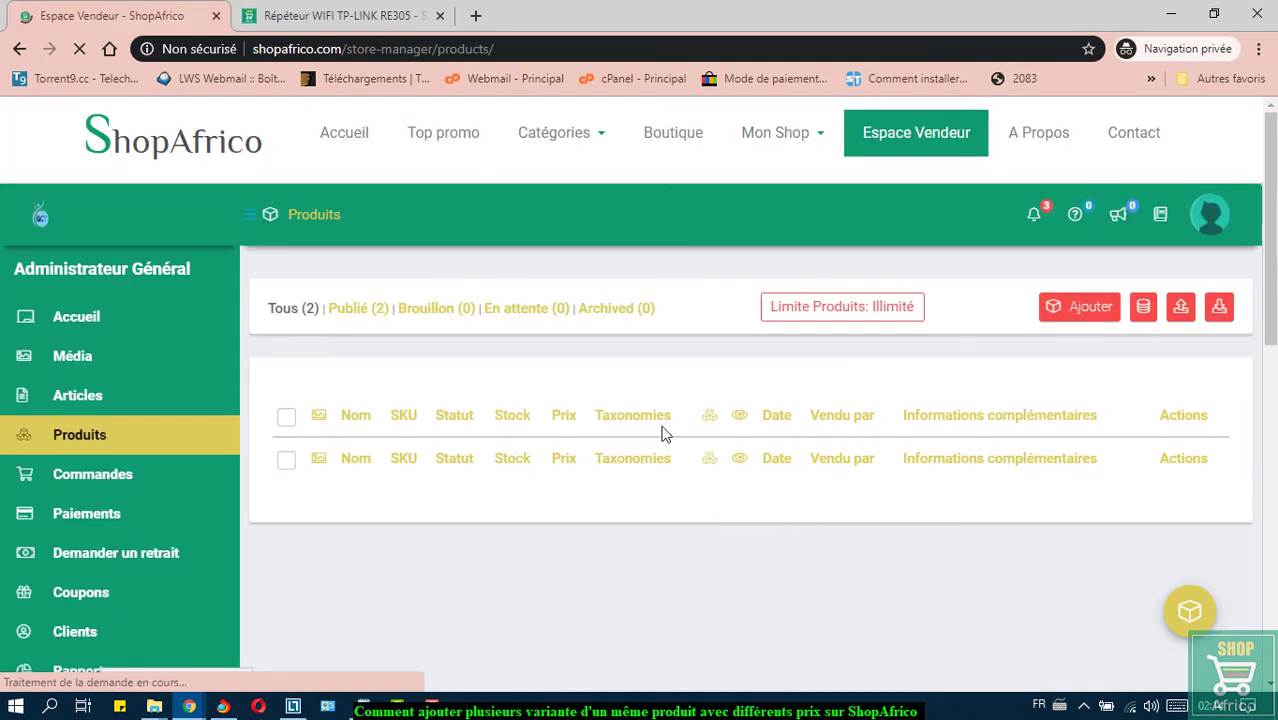
# Open the Locoste product's shop page in a new tab and close the Répéteur WIFI TP-LINK RE305 tab.
pyautogui.scroll(-1, 704, 484)
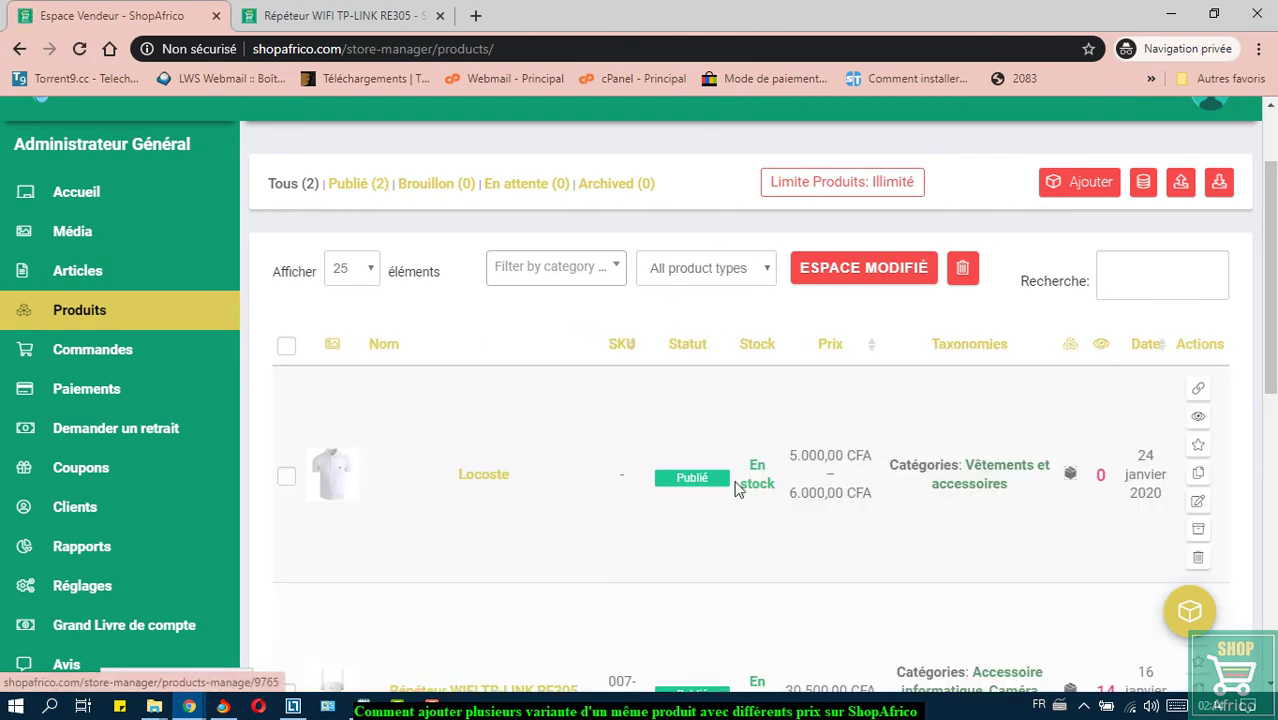
pyautogui.rightClick(1200, 425)
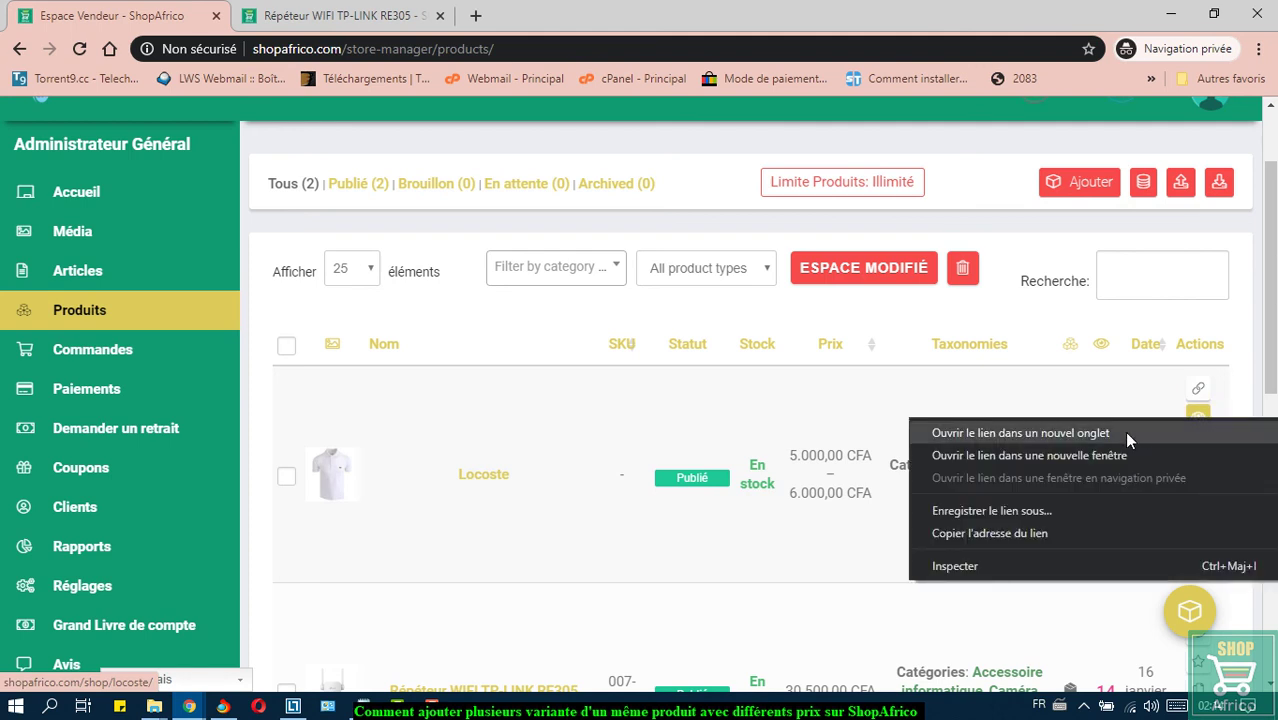
pyautogui.click(1020, 433)
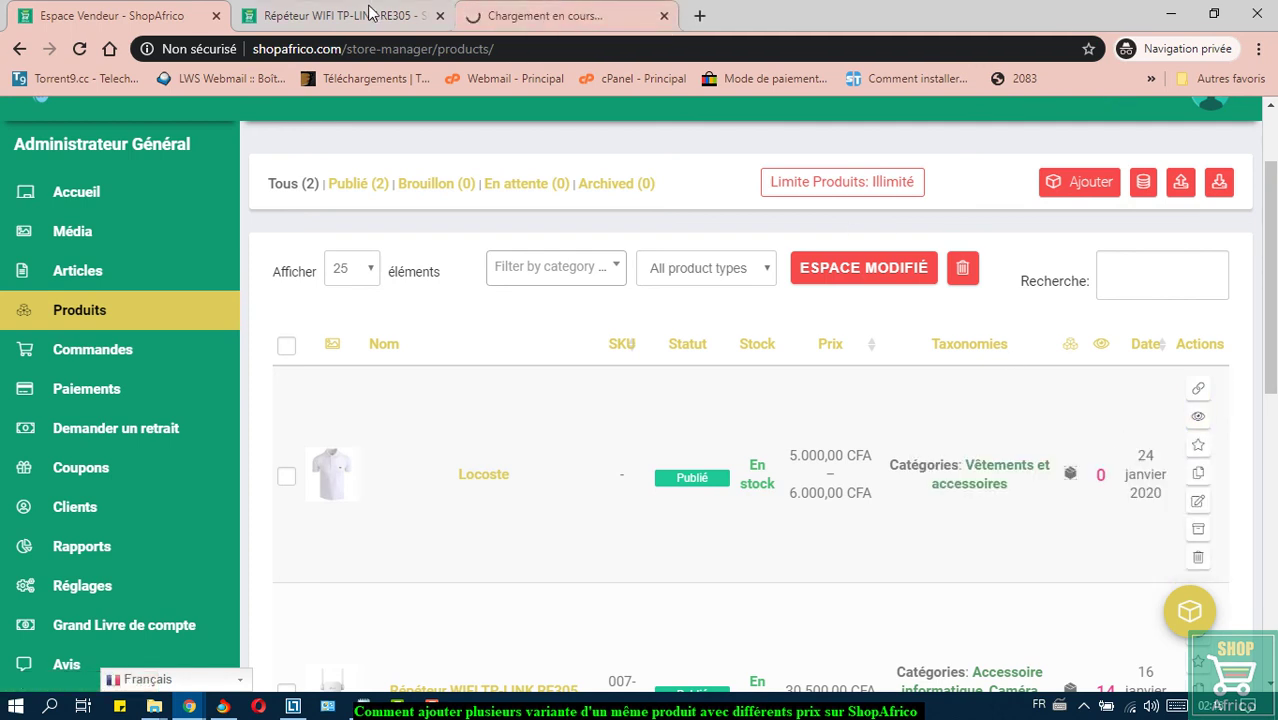
pyautogui.click(439, 16)
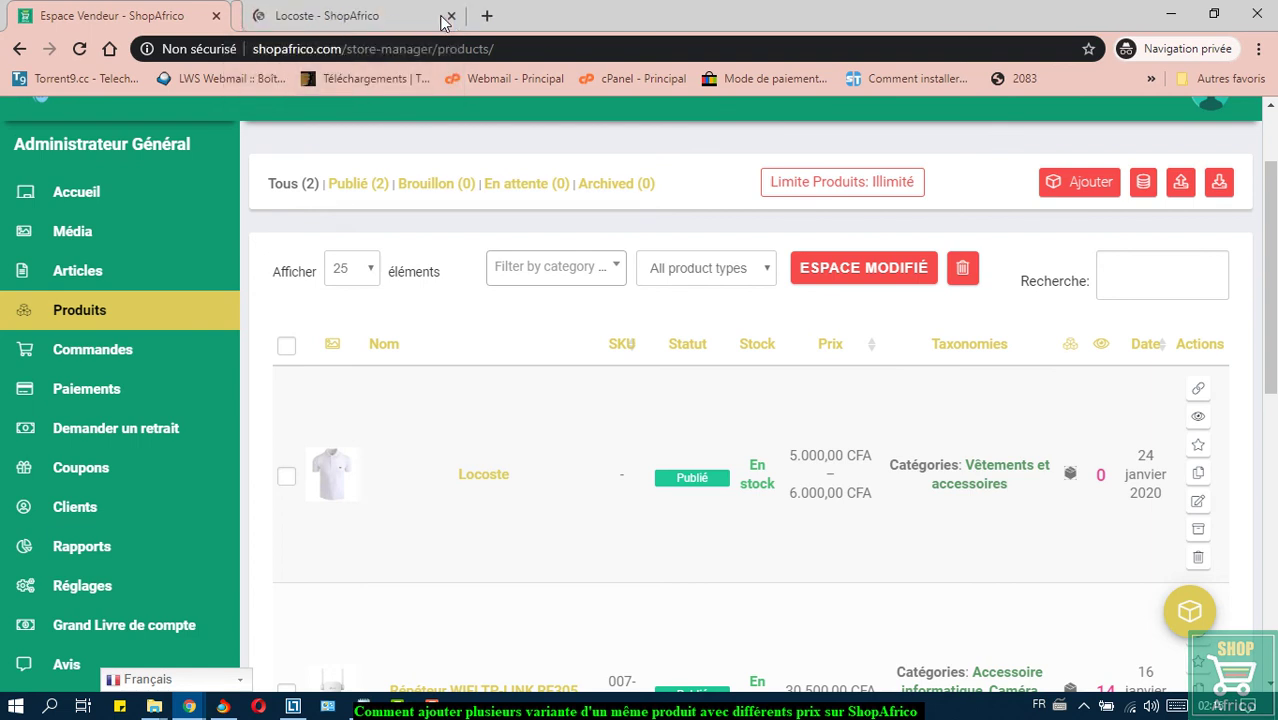
pyautogui.click(388, 17)
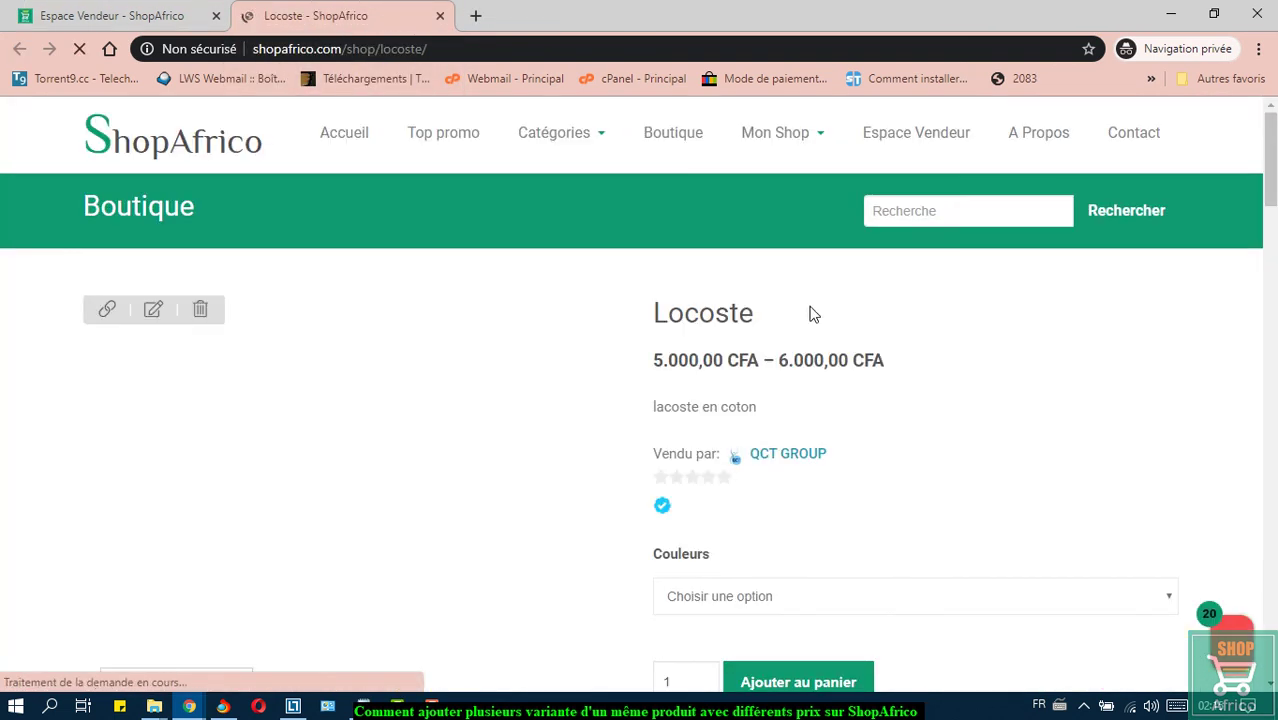
# Select Blanche, Noir and Rouge in turn as the Couleurs option to check each variation's image, description and price.
pyautogui.scroll(-1, 810, 314)
pyautogui.scroll(-2, 812, 314)
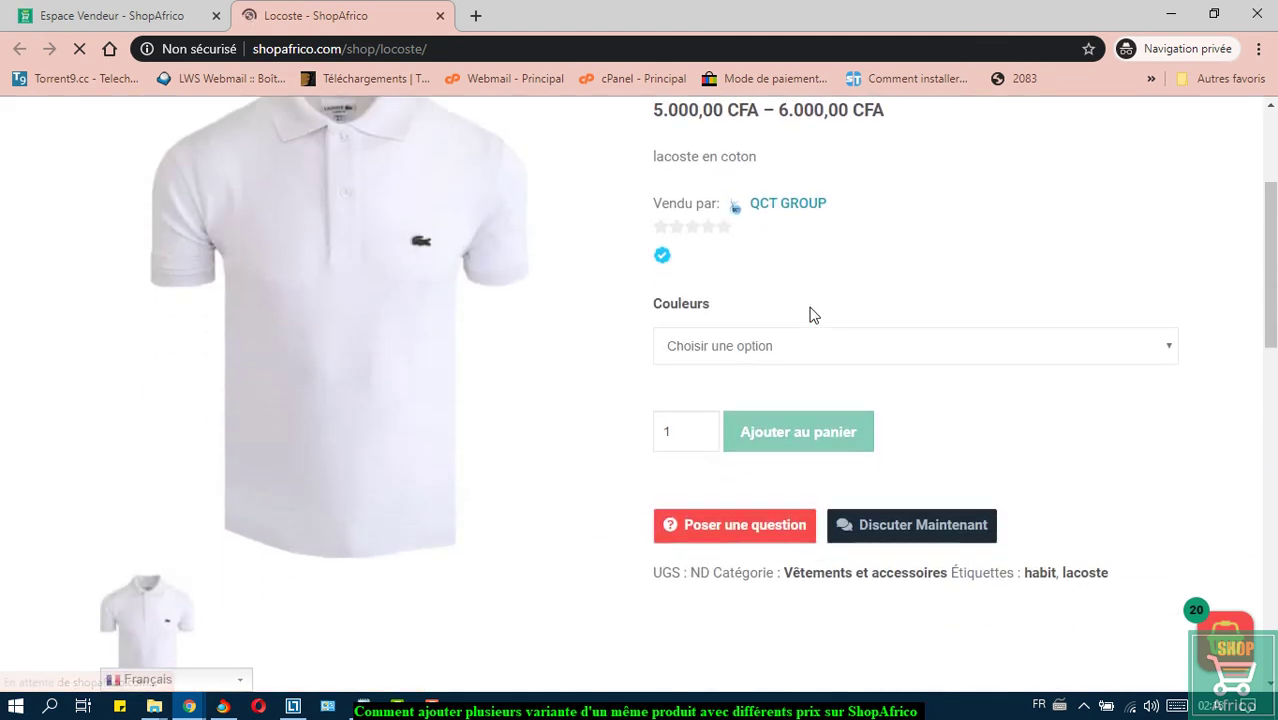
pyautogui.scroll(1, 812, 315)
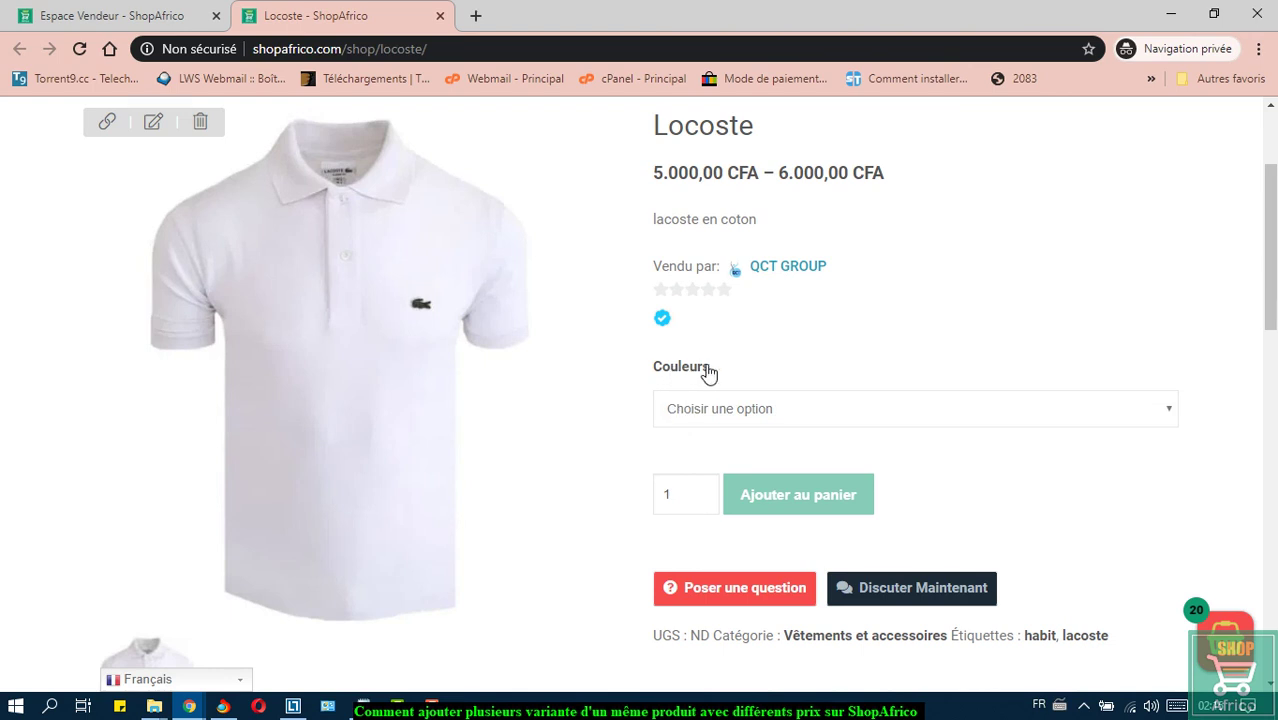
pyautogui.click(990, 414)
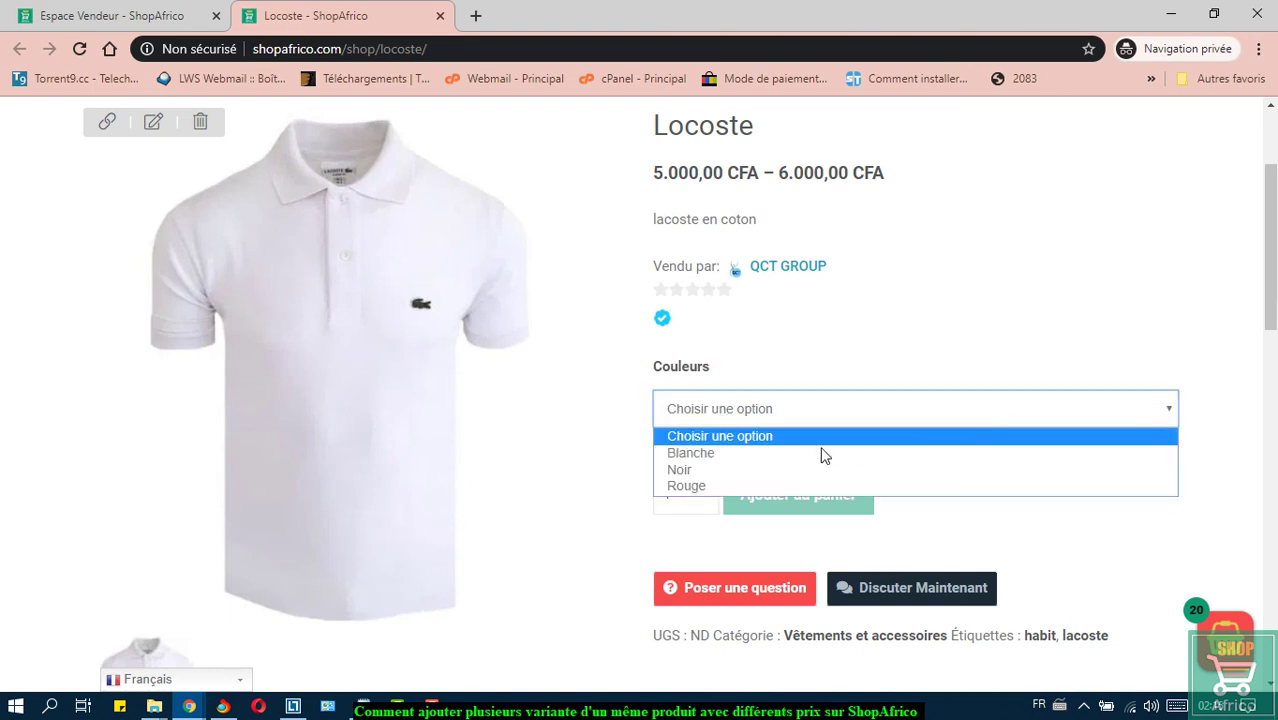
pyautogui.click(791, 452)
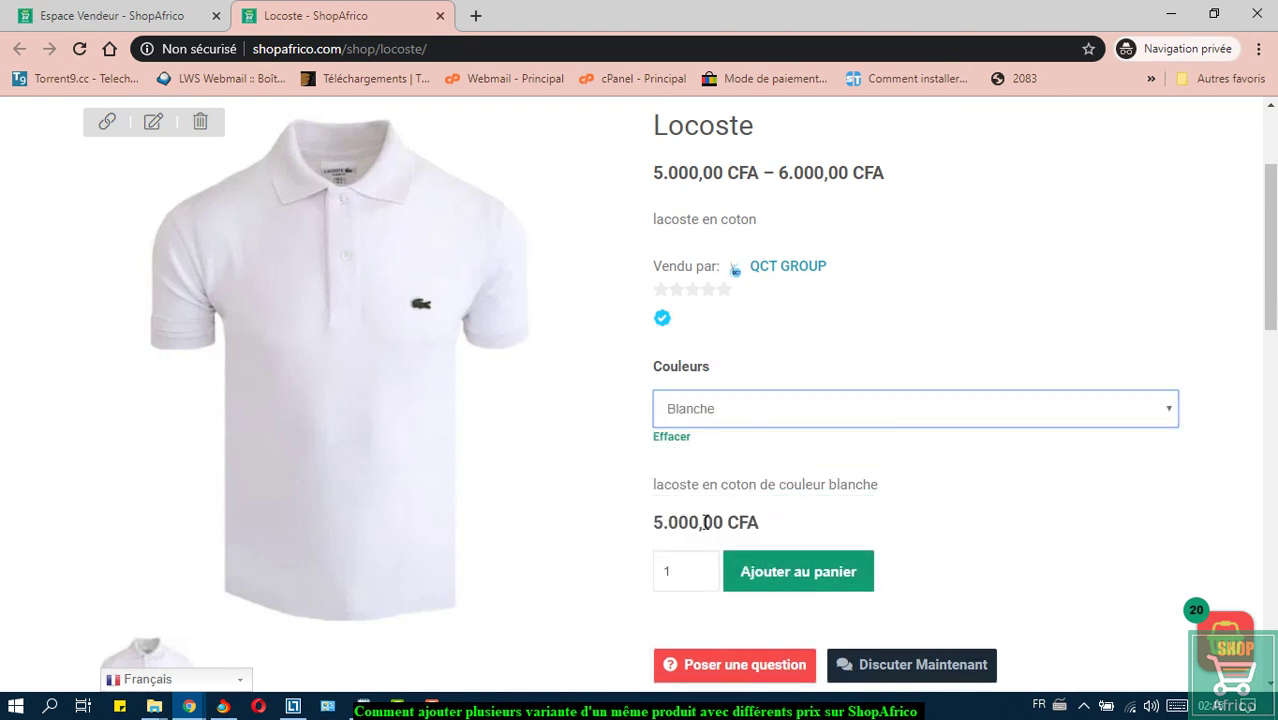
pyautogui.click(831, 413)
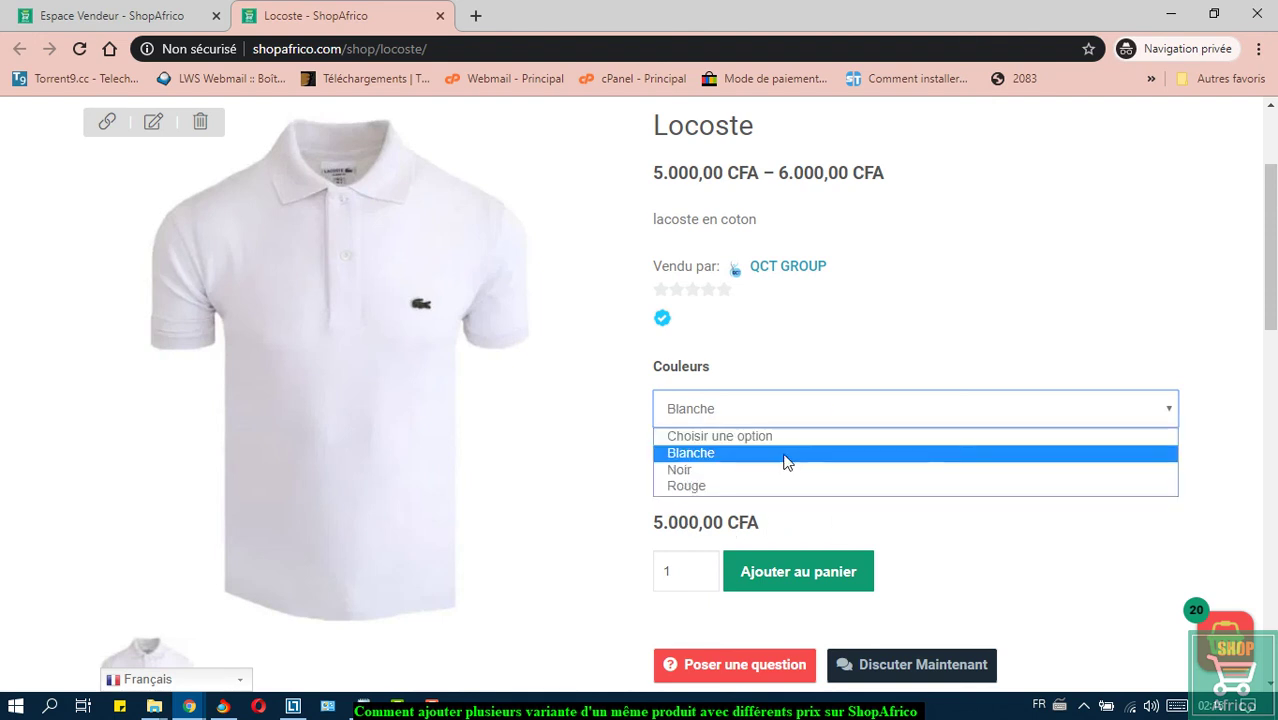
pyautogui.click(769, 470)
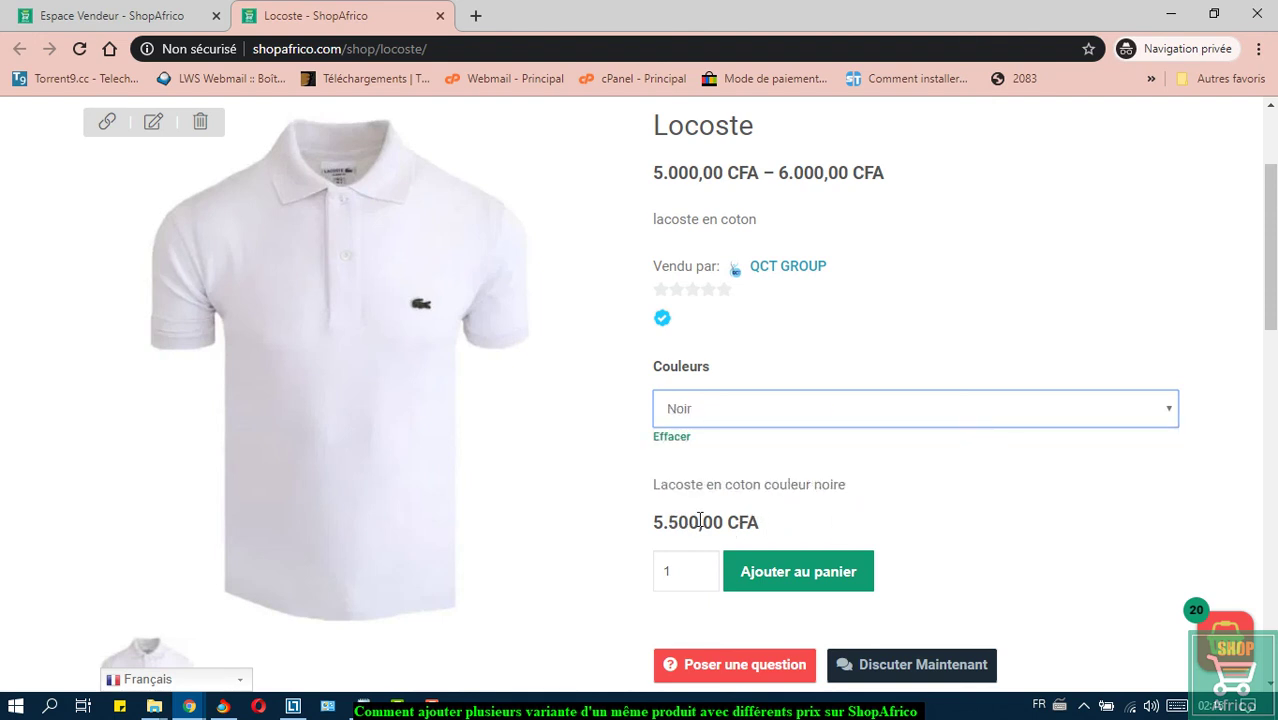
pyautogui.click(821, 416)
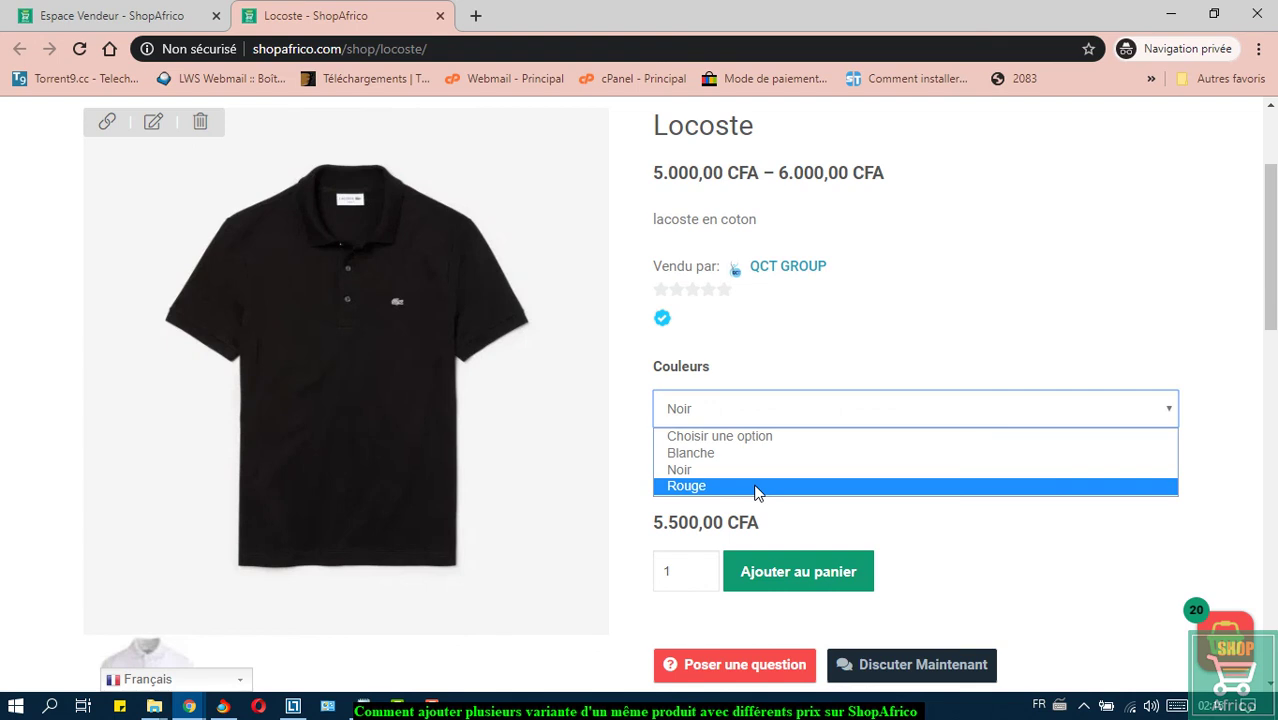
pyautogui.click(757, 487)
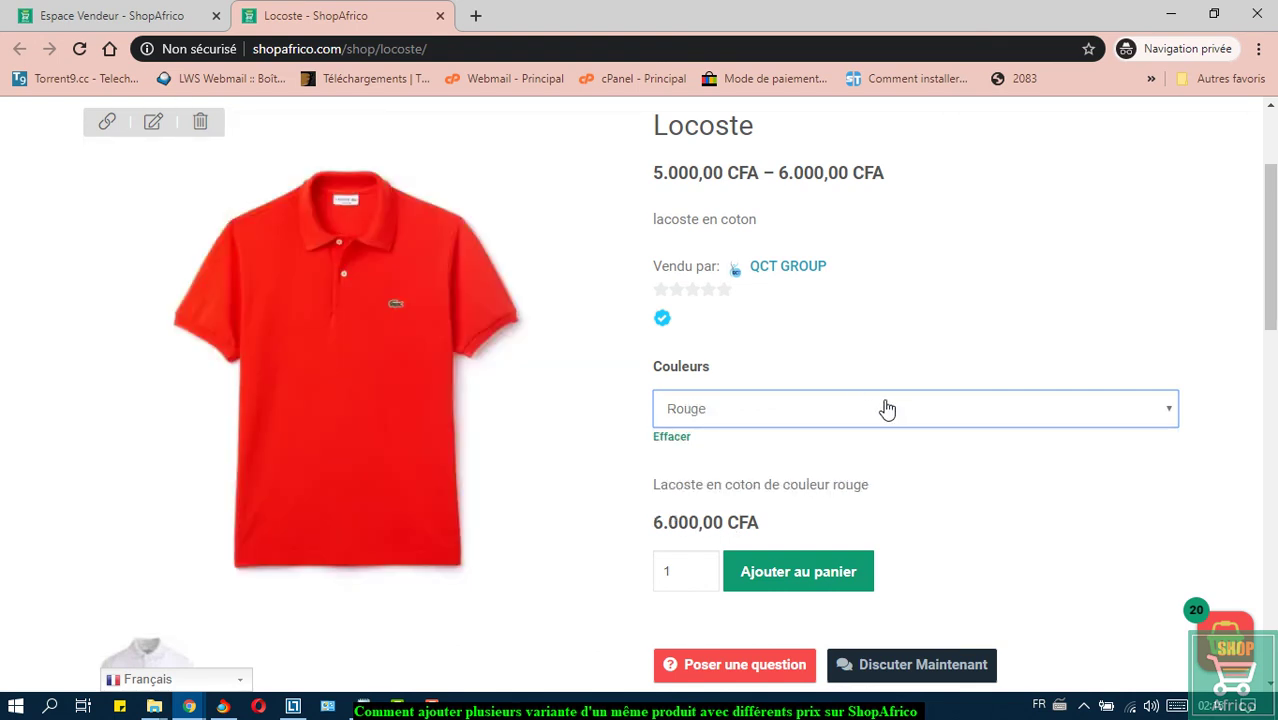
# Review the Locoste product page with Rouge selected, including its gallery and price range, and return to the vendor's product list.
pyautogui.scroll(-2, 880, 343)
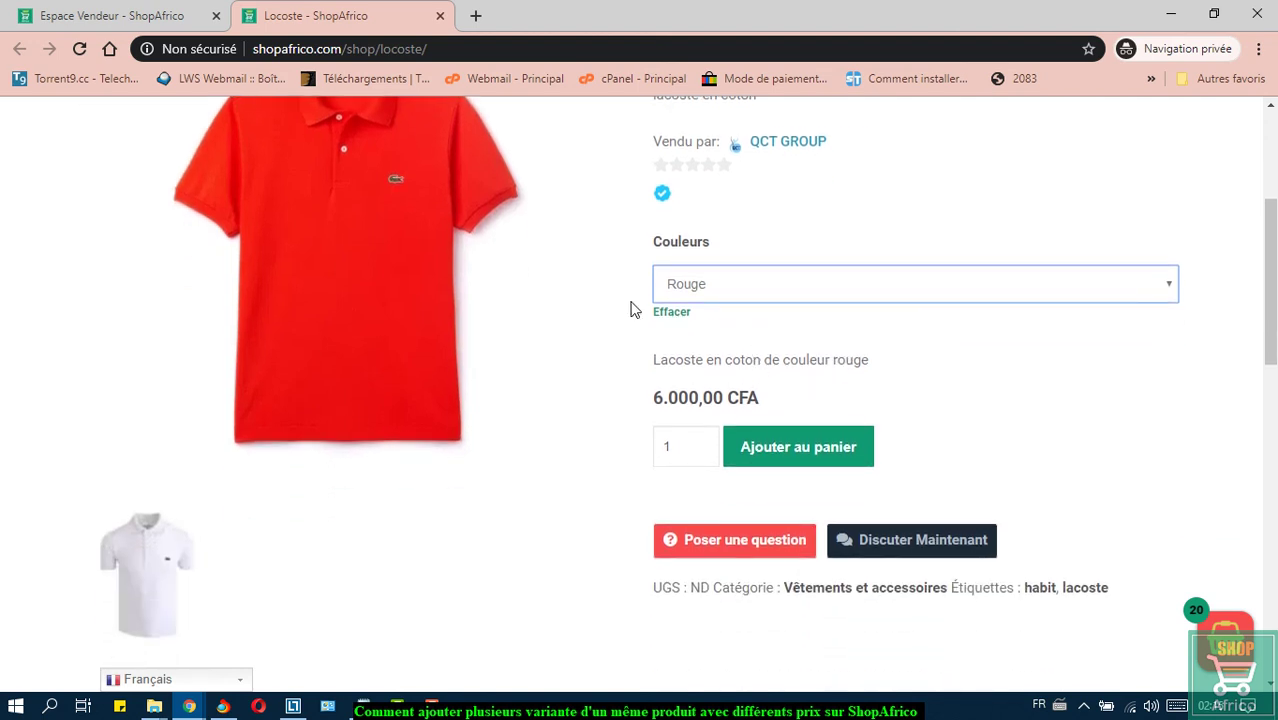
pyautogui.scroll(3, 628, 310)
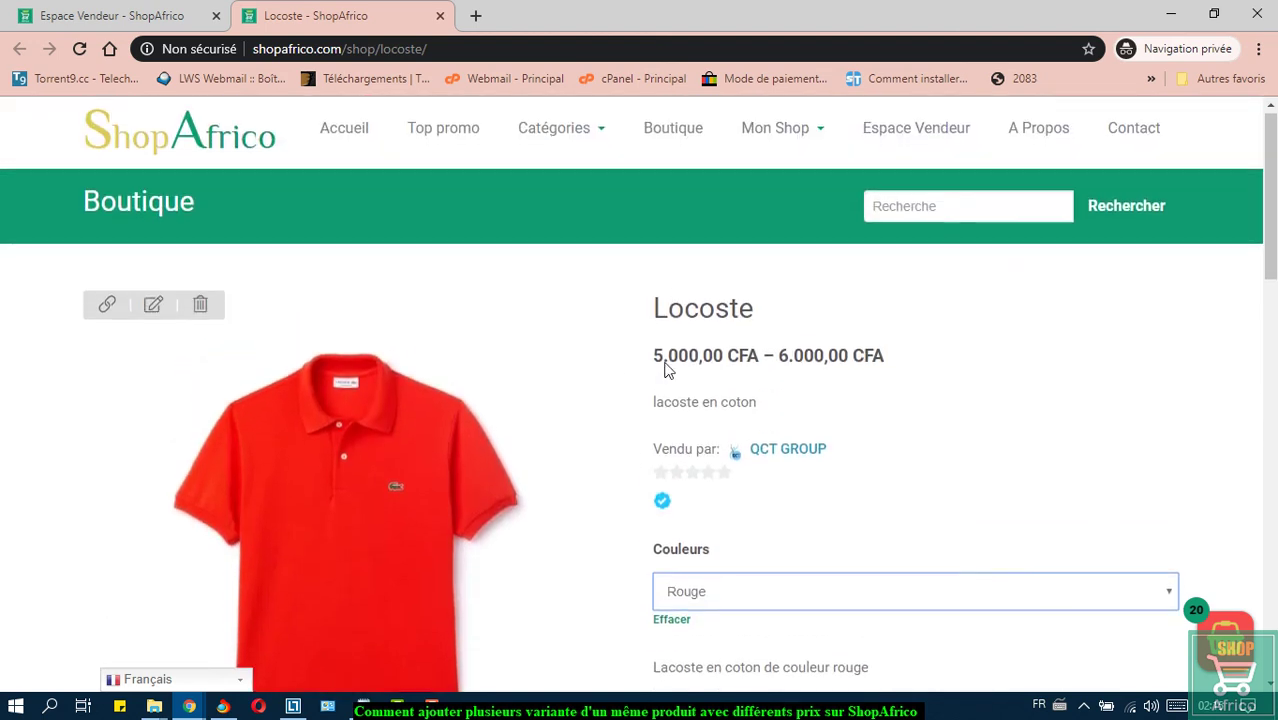
pyautogui.scroll(-5, 670, 385)
pyautogui.scroll(1, 678, 402)
pyautogui.scroll(5, 678, 402)
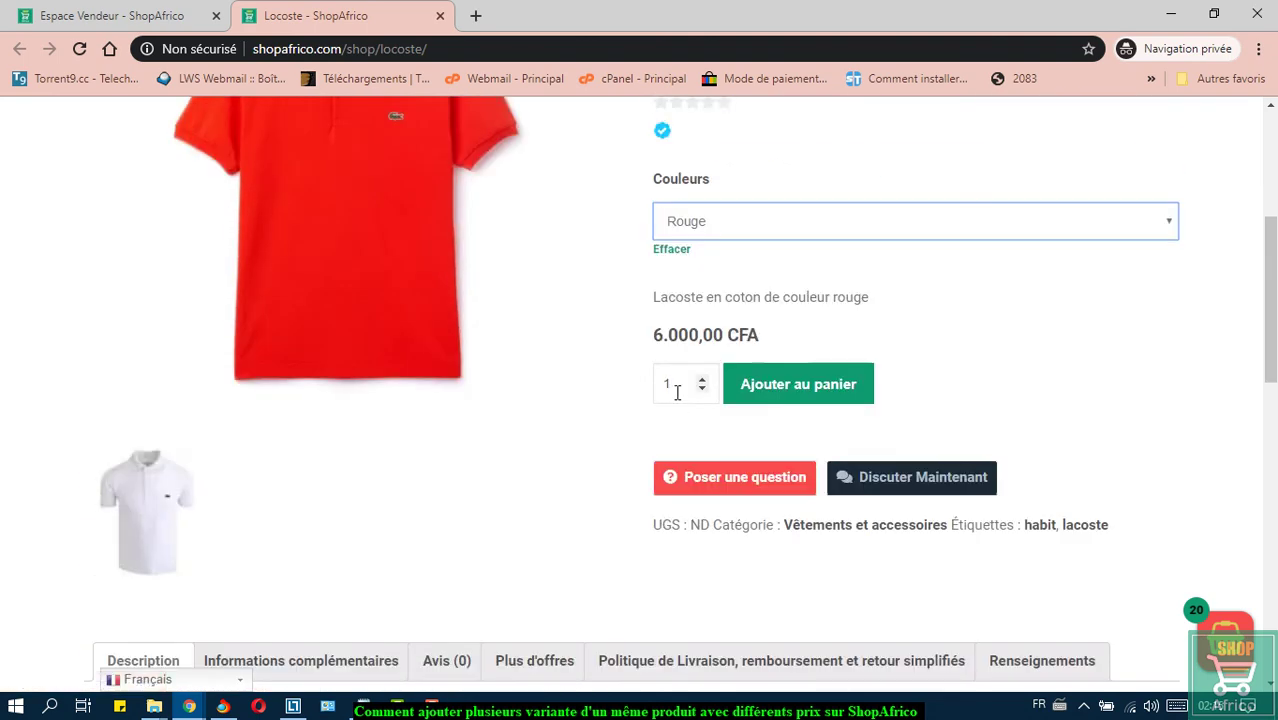
pyautogui.click(176, 17)
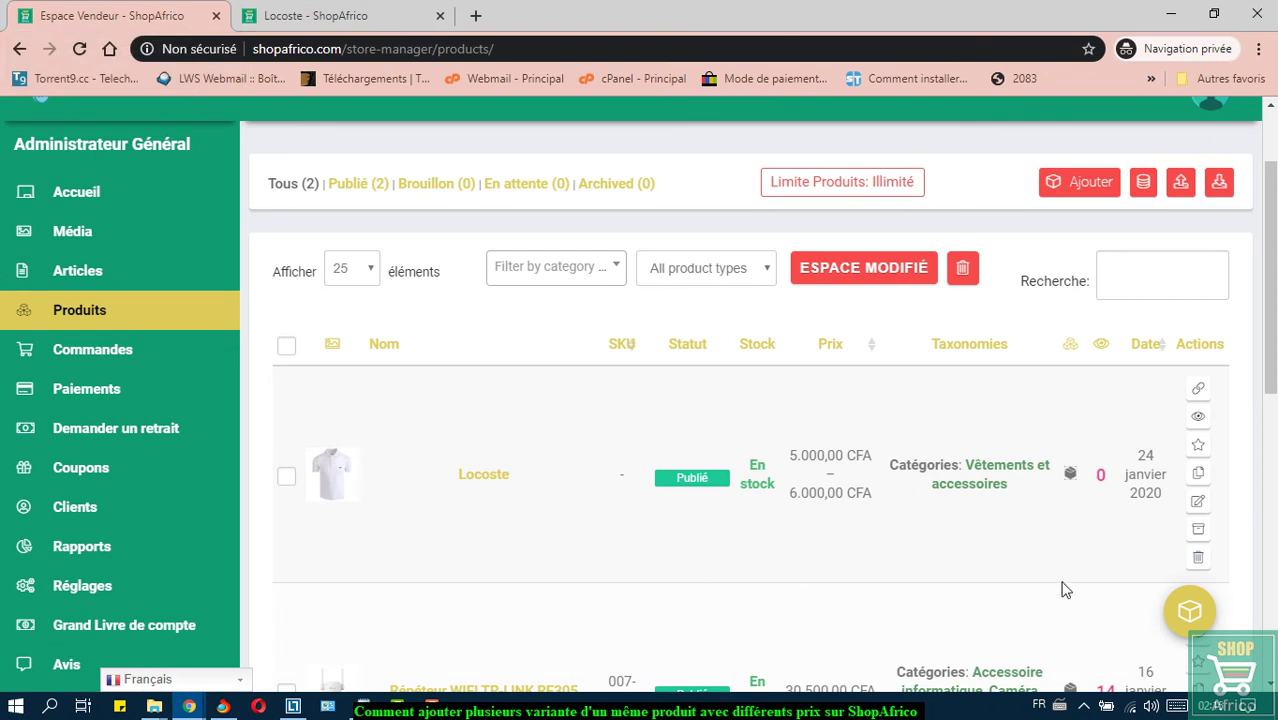